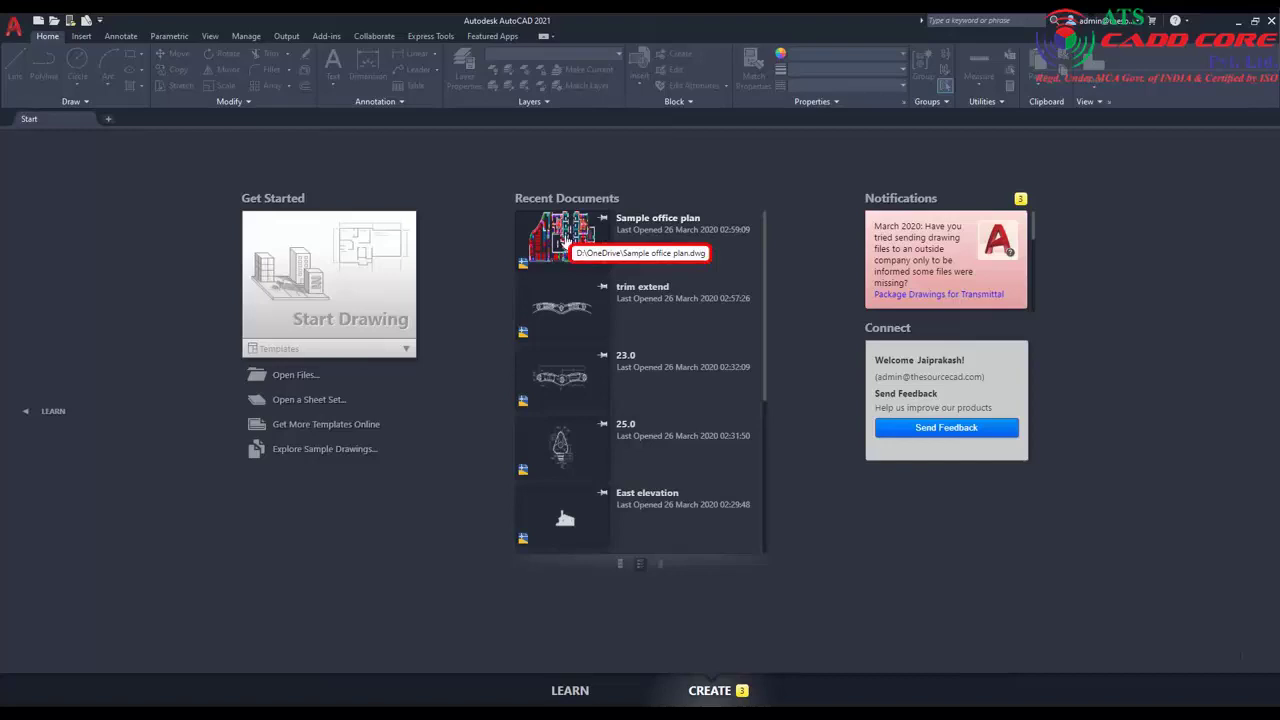
Open the Sample office plan drawing from Recent Documents in a new file tab.
left_click(566, 240)
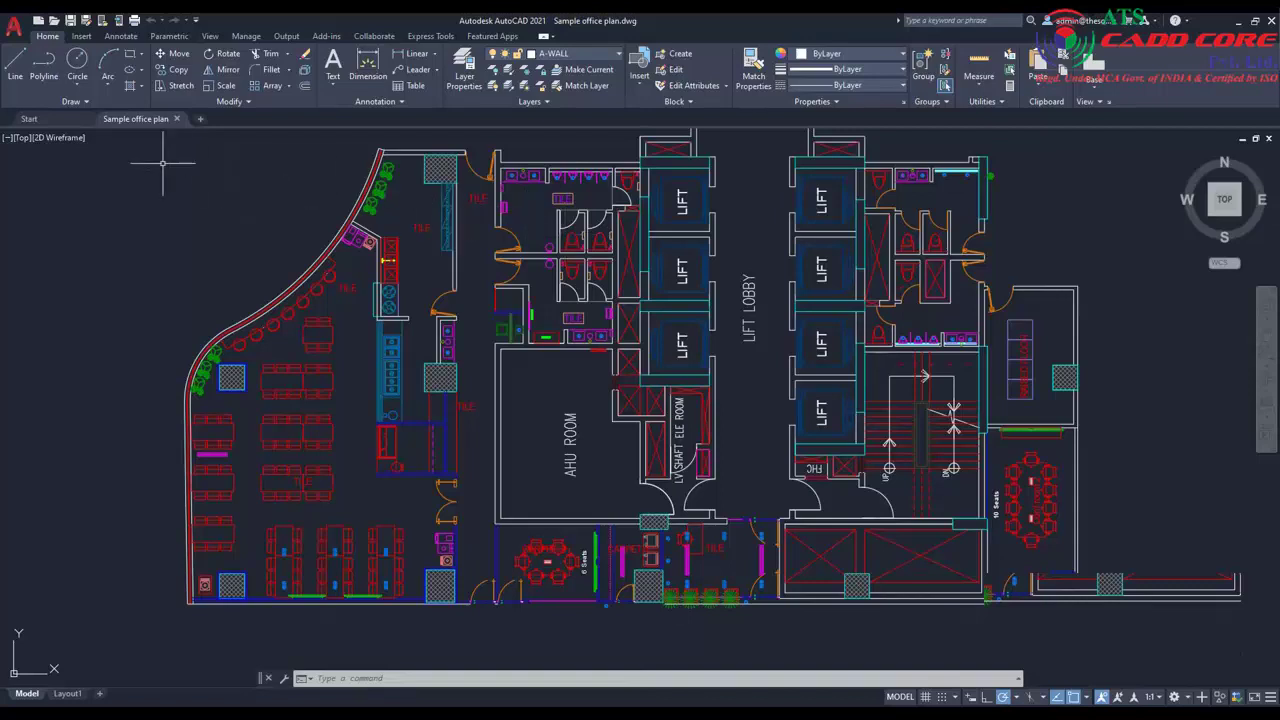
mouse_move(135, 122)
Compare the plan with its 2:19 AM version in DWG History, which finds no differences.
left_click(210, 36)
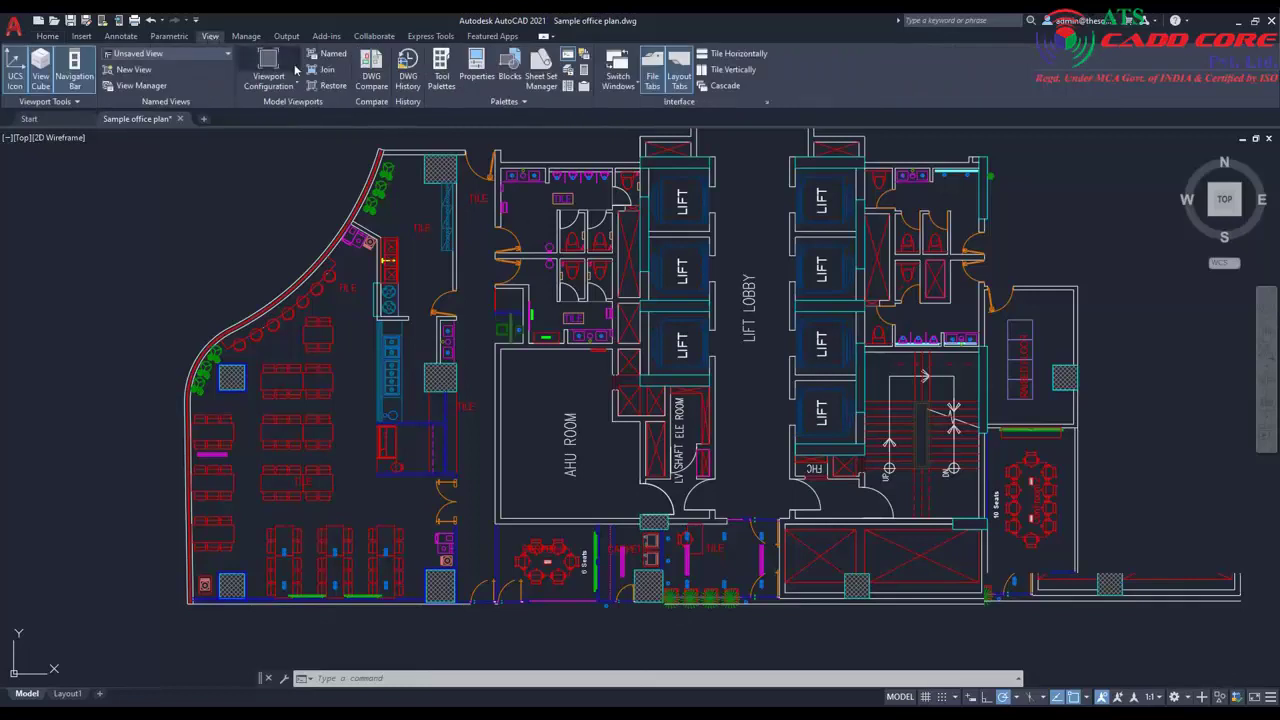
left_click(408, 74)
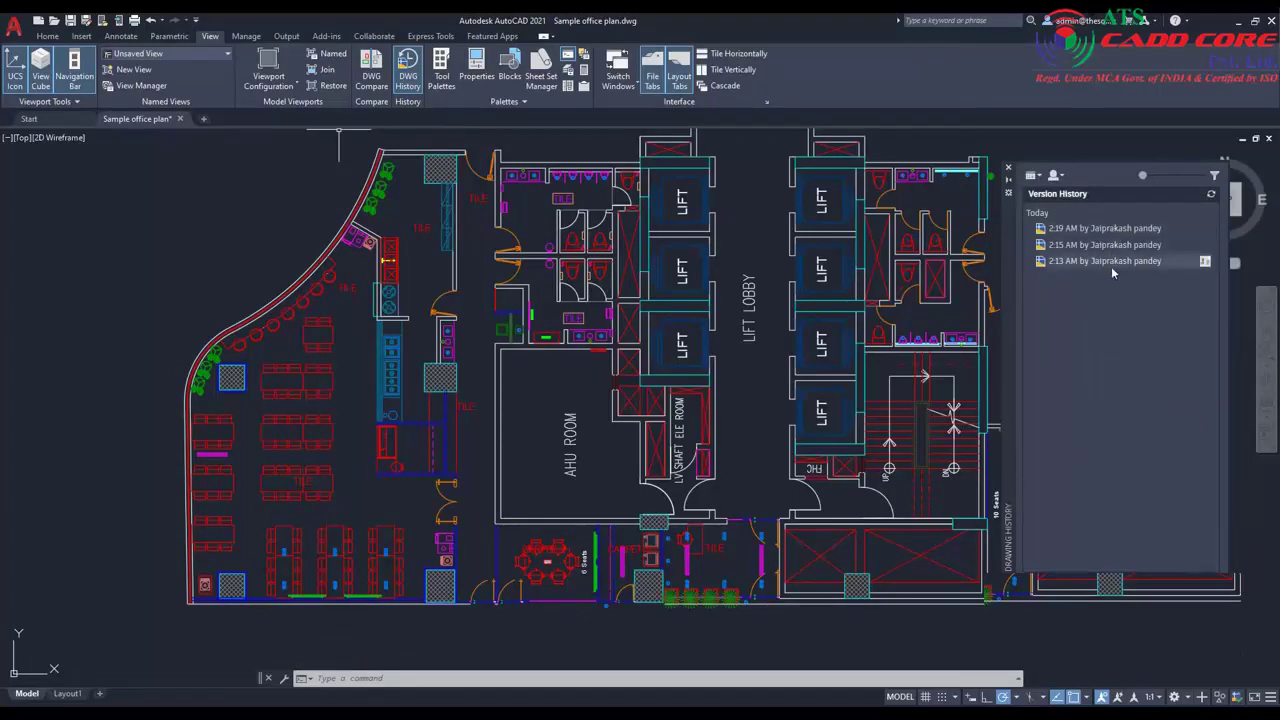
mouse_move(1140, 230)
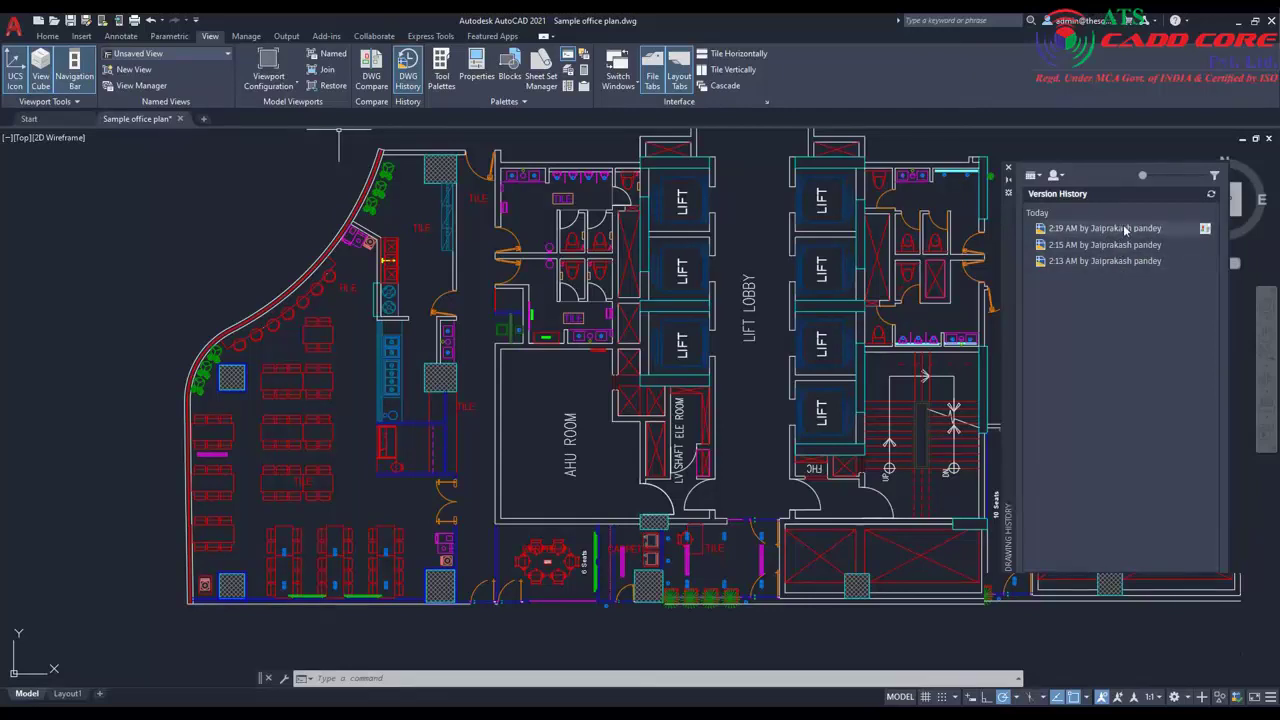
left_click(1206, 229)
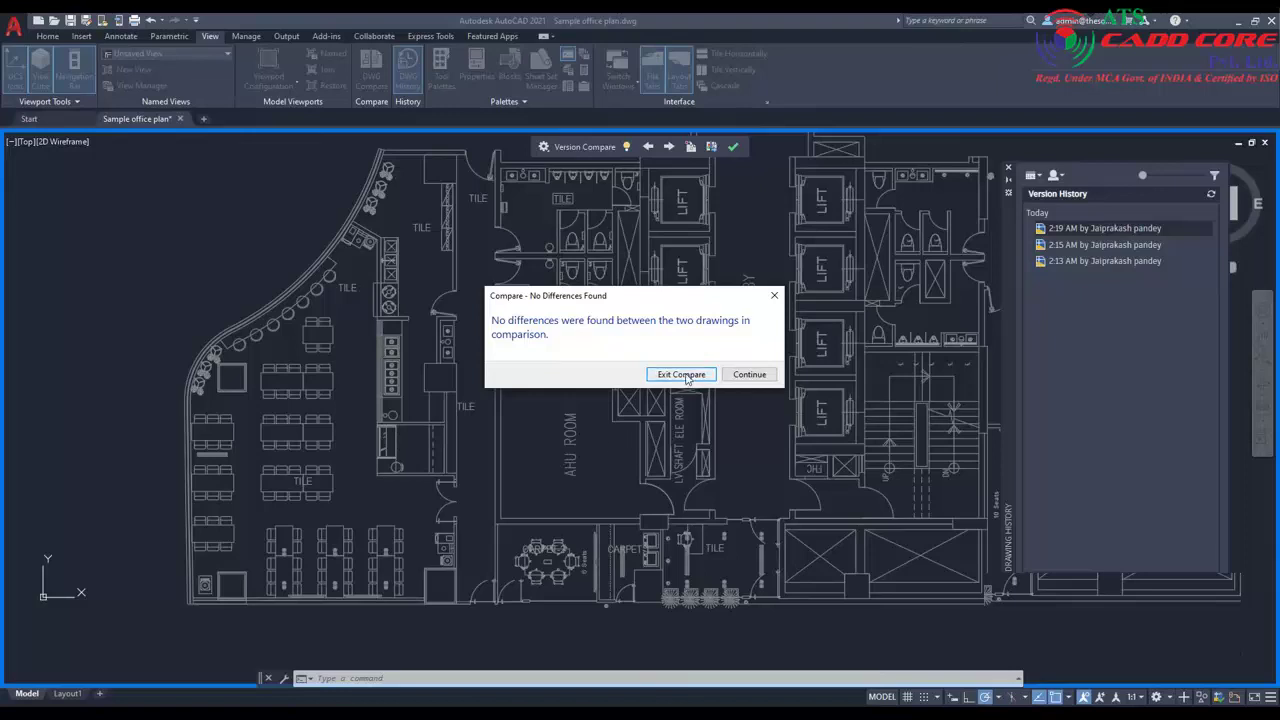
left_click(682, 374)
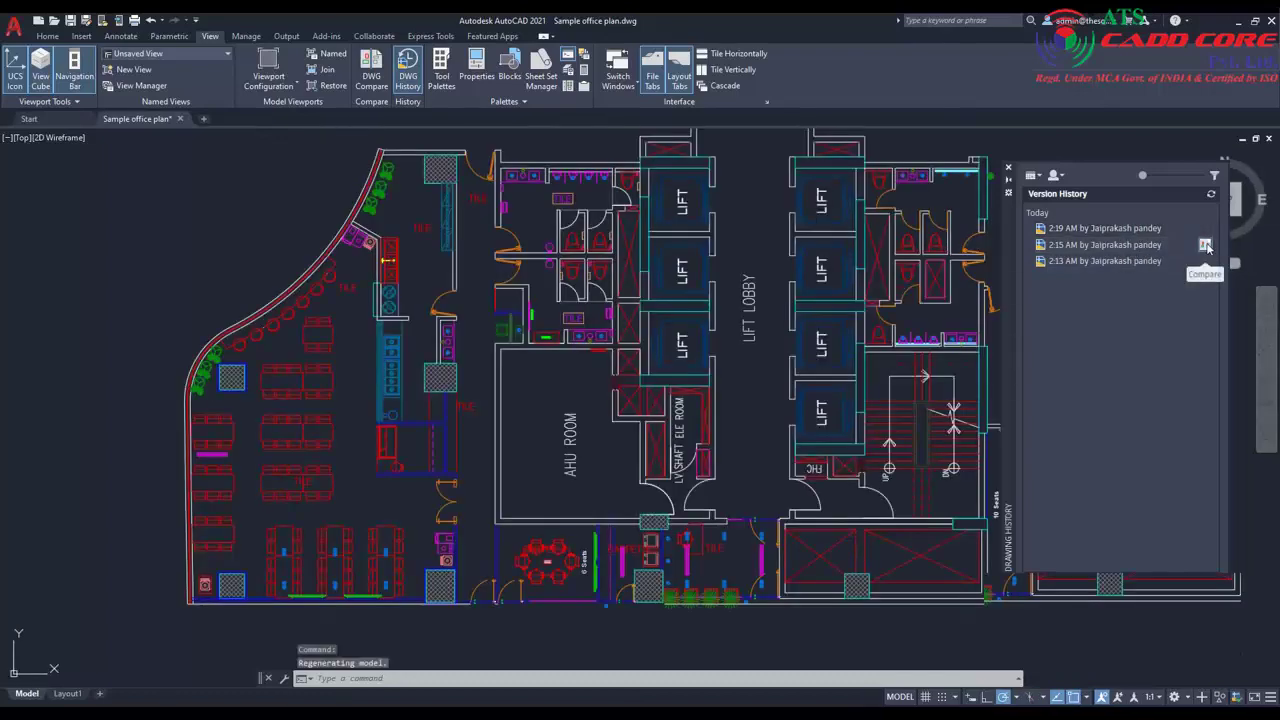
Compare the plan against the 2:15 AM version and pin the comparison settings panel open.
left_click(1206, 246)
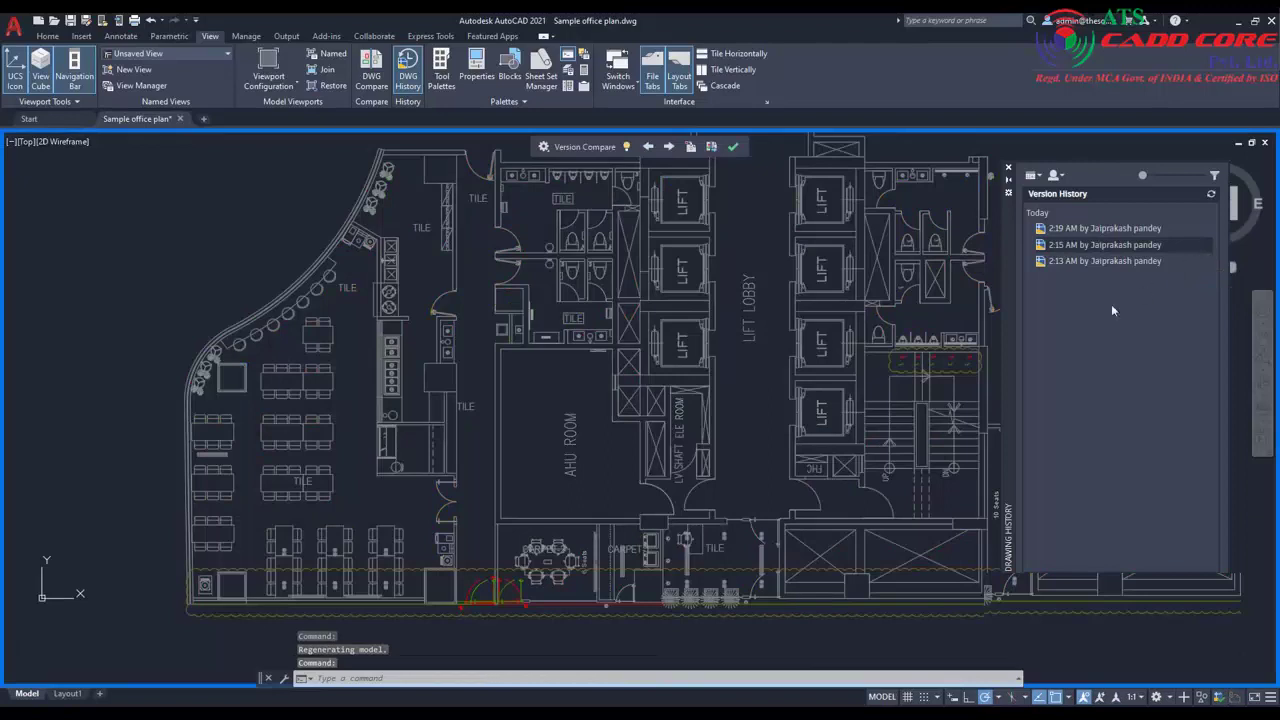
middle_click_drag(756, 430, 626, 365)
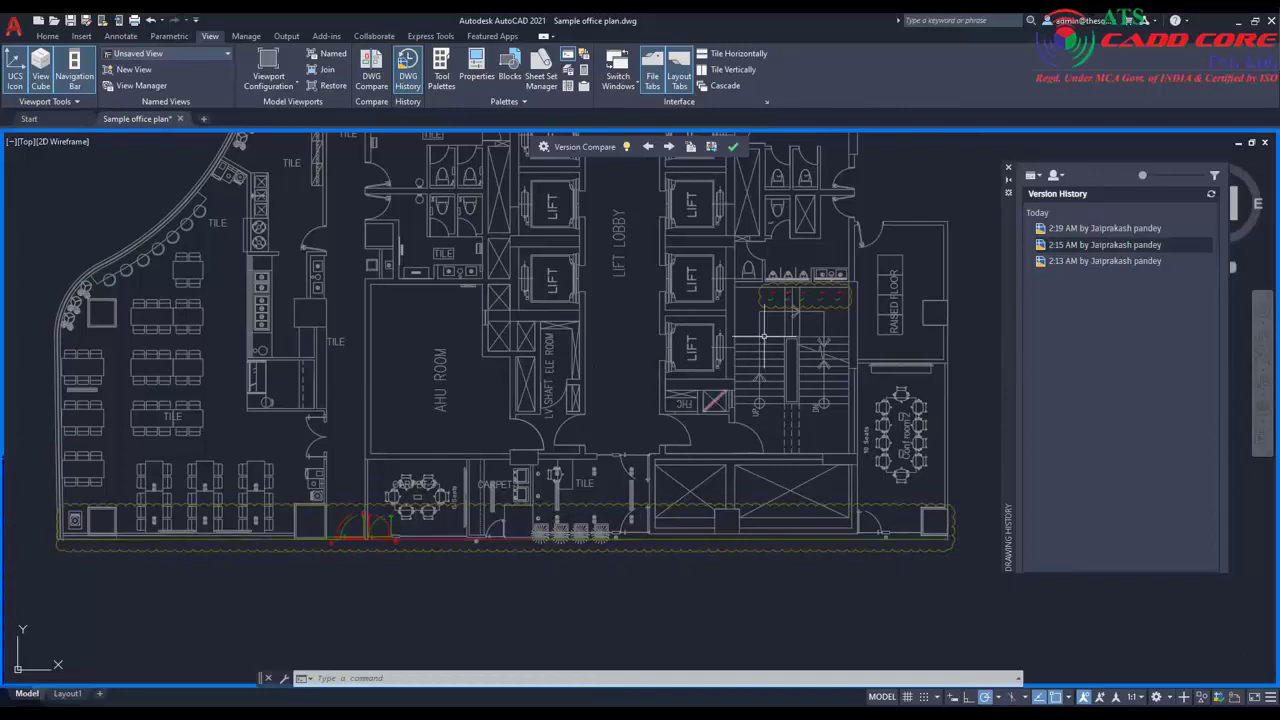
mouse_move(774, 296)
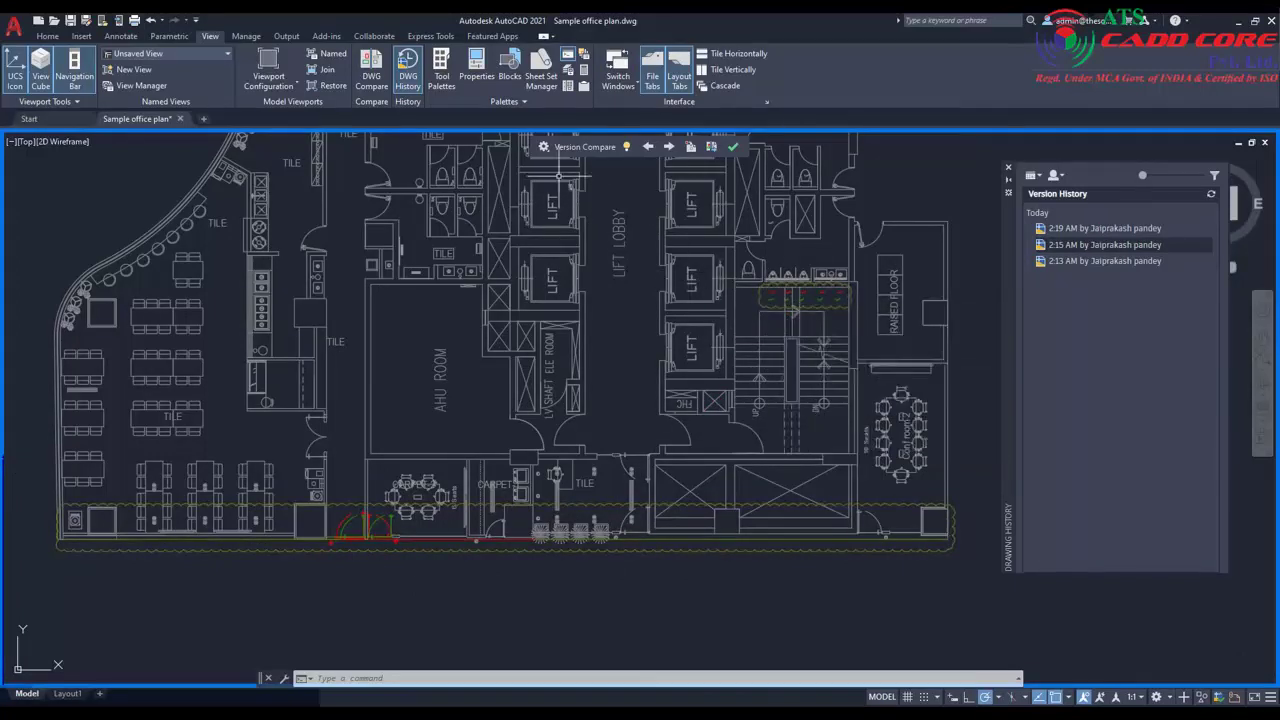
left_click(544, 148)
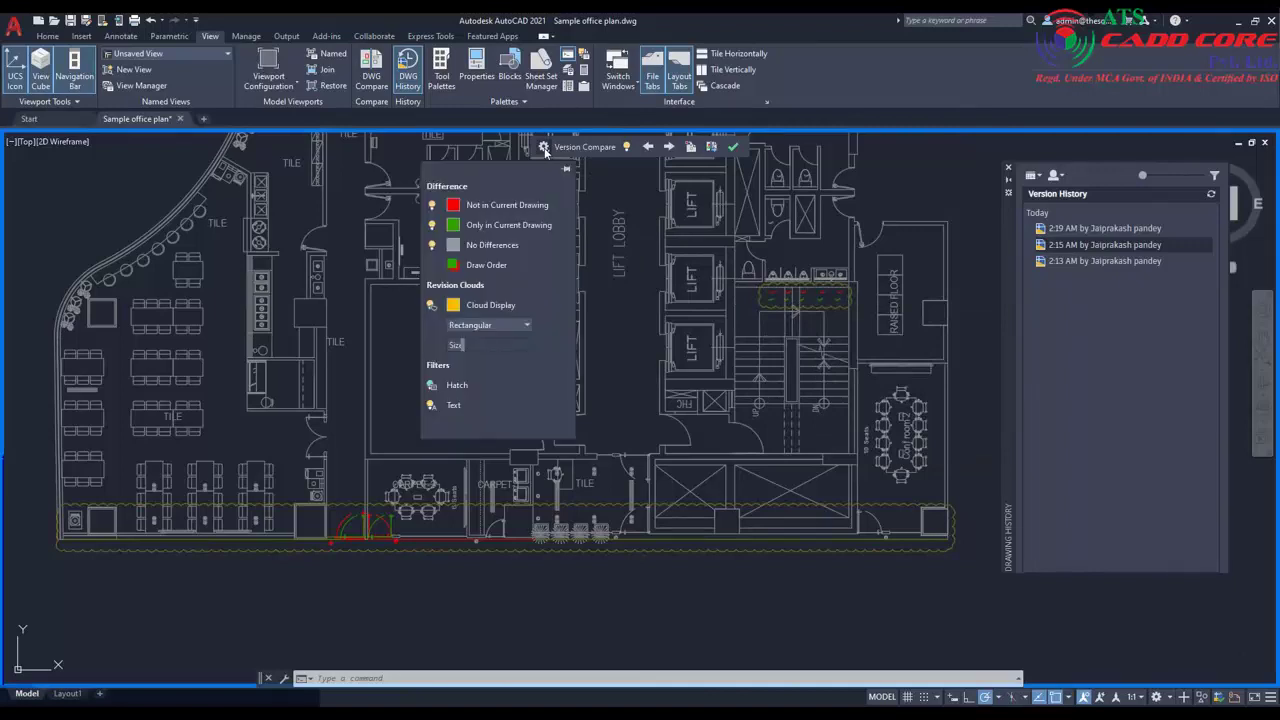
left_click_drag(478, 175, 330, 169)
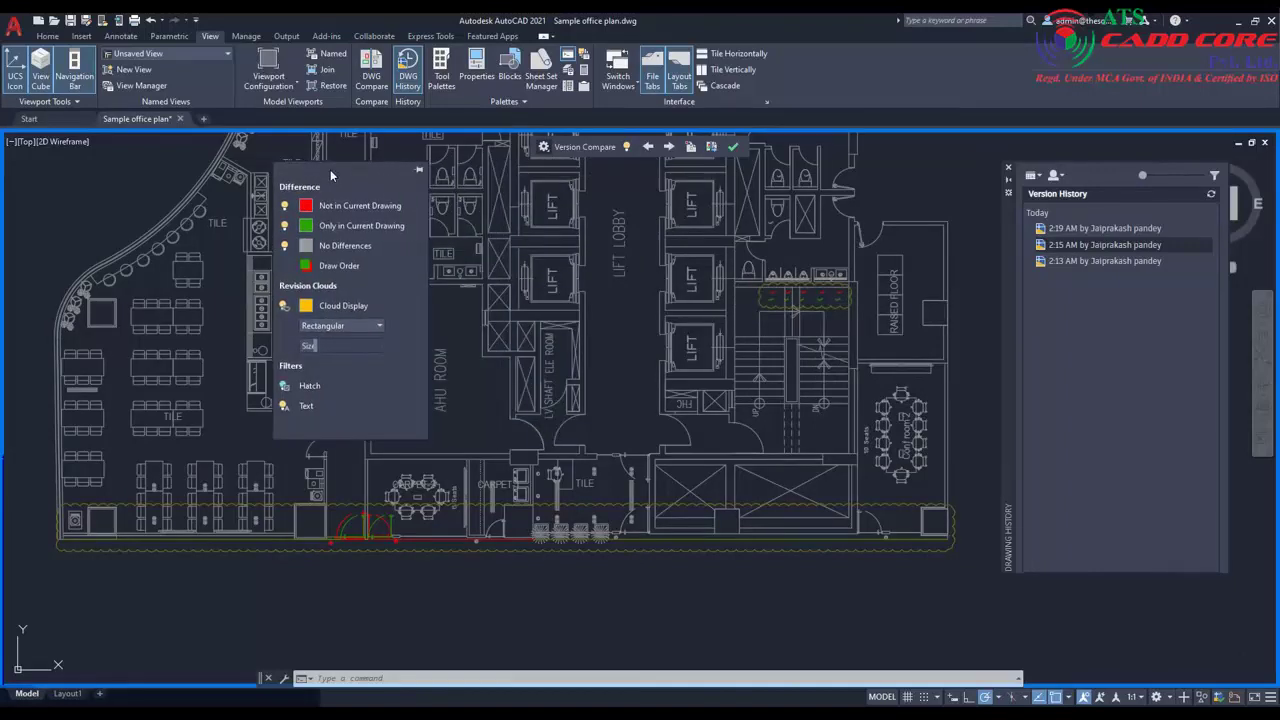
left_click(418, 170)
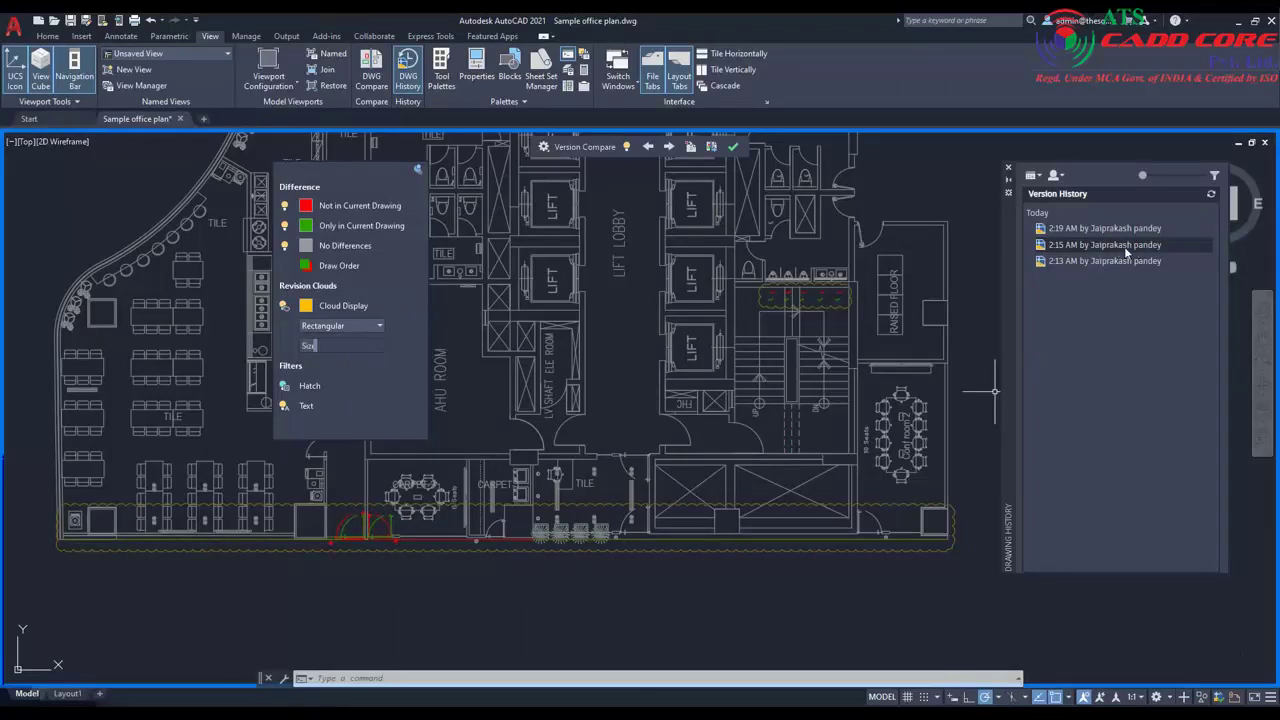
Step through all six changed areas, exit the comparison, and show the whole plan.
left_click(669, 147)
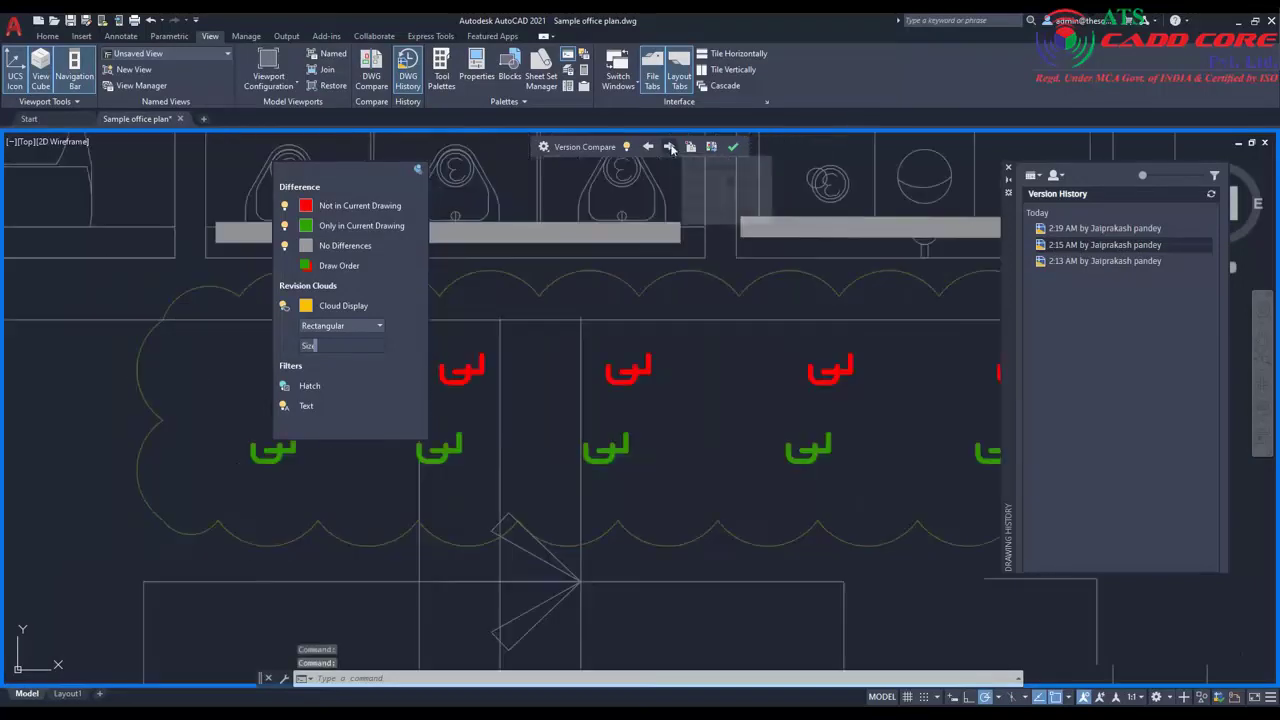
left_click(669, 147)
left_click(669, 147)
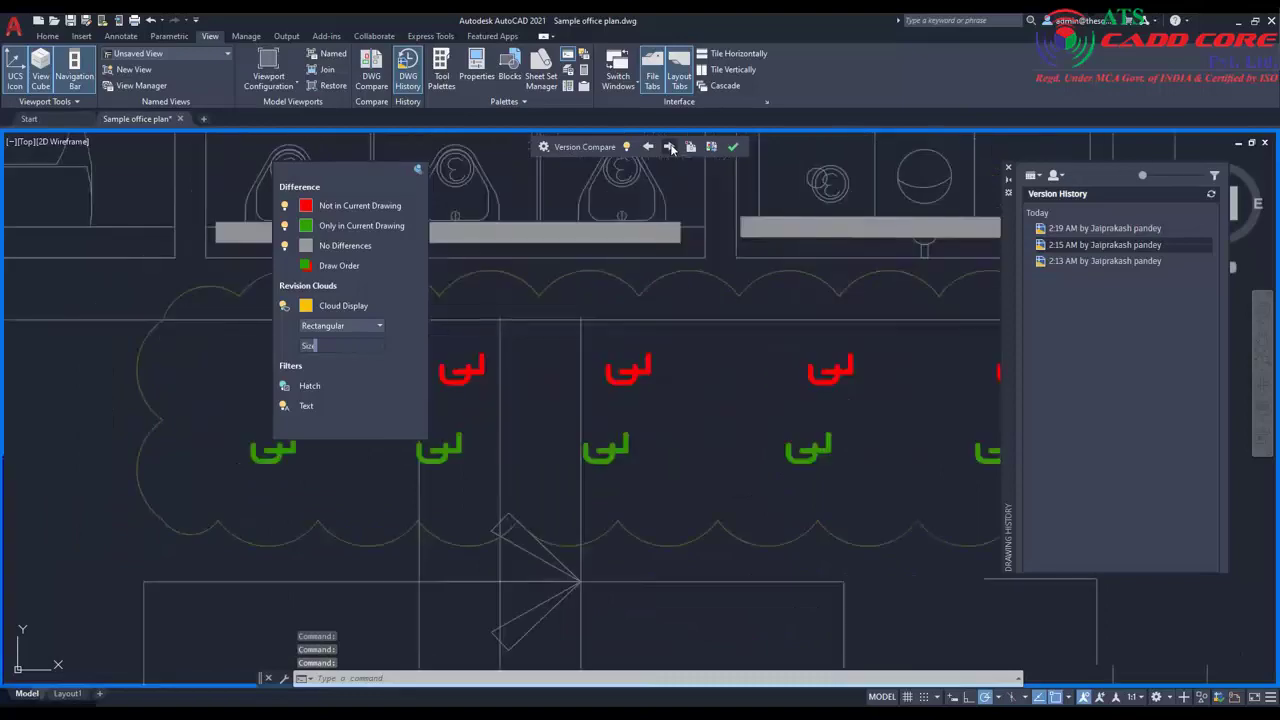
left_click(669, 147)
left_click(669, 147)
left_click(669, 147)
left_click(734, 148)
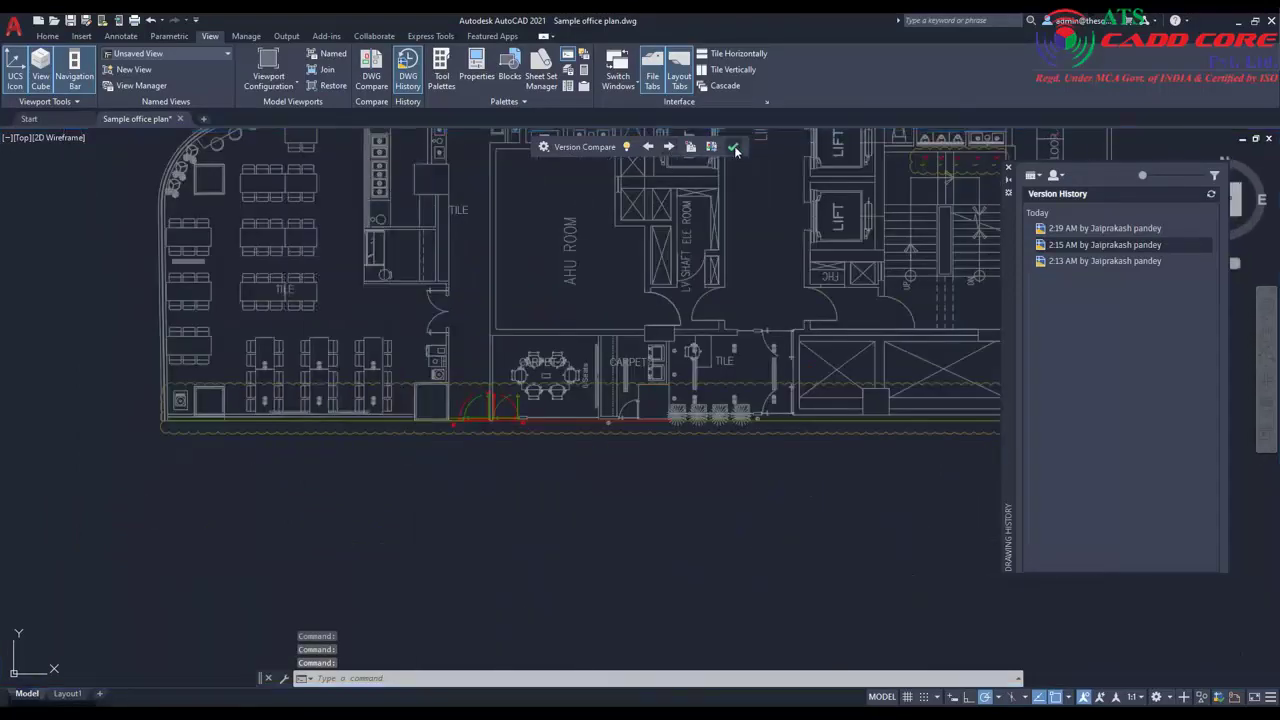
middle_click_drag(727, 161, 604, 355)
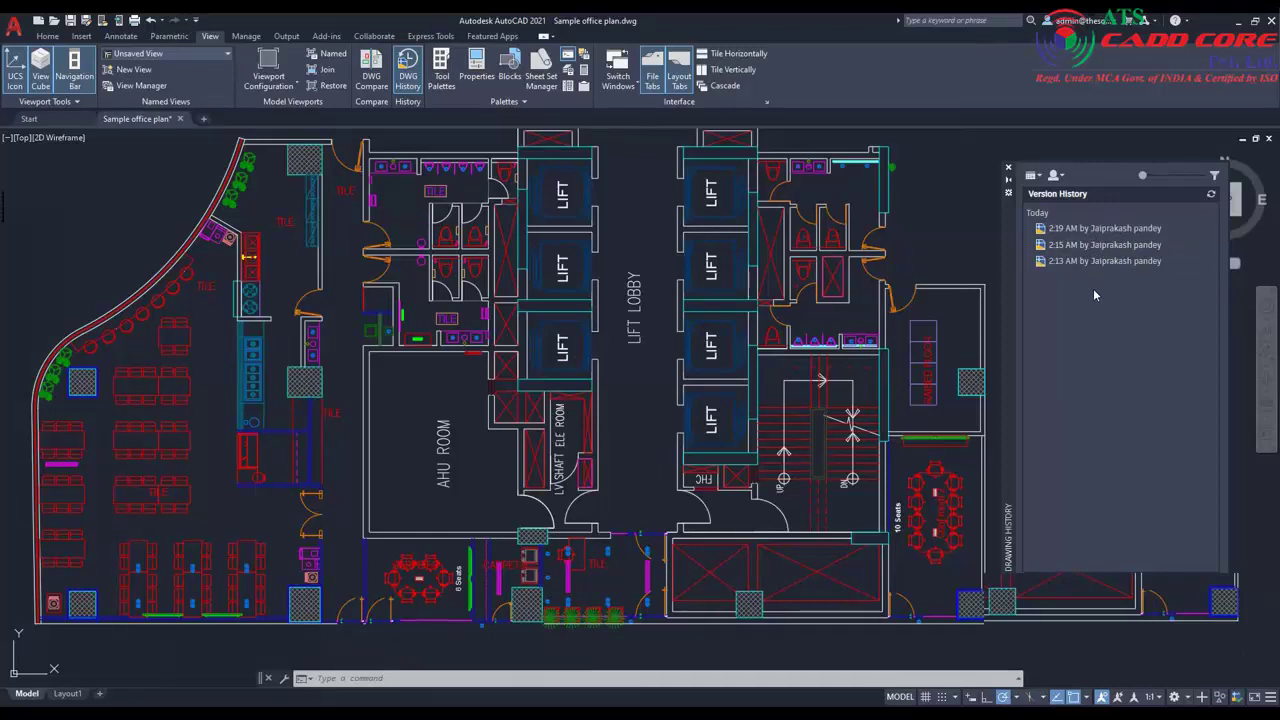
left_click(1033, 176)
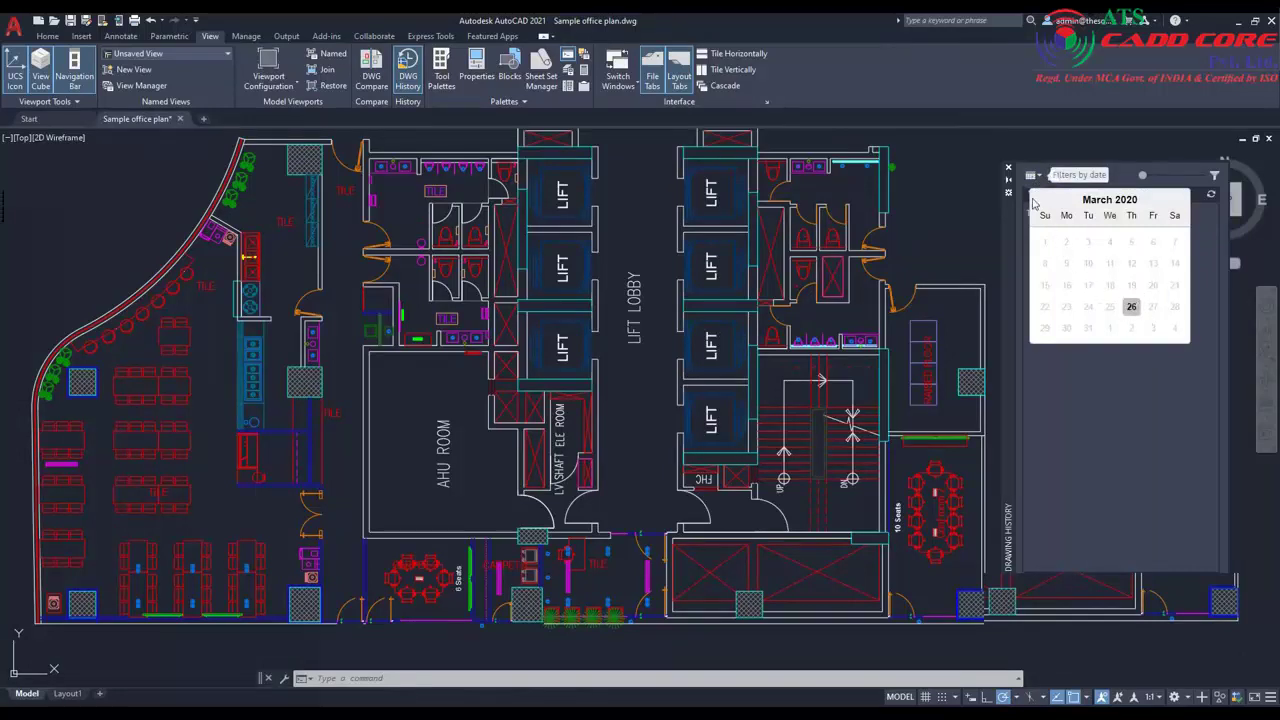
left_click(1042, 184)
left_click(1060, 178)
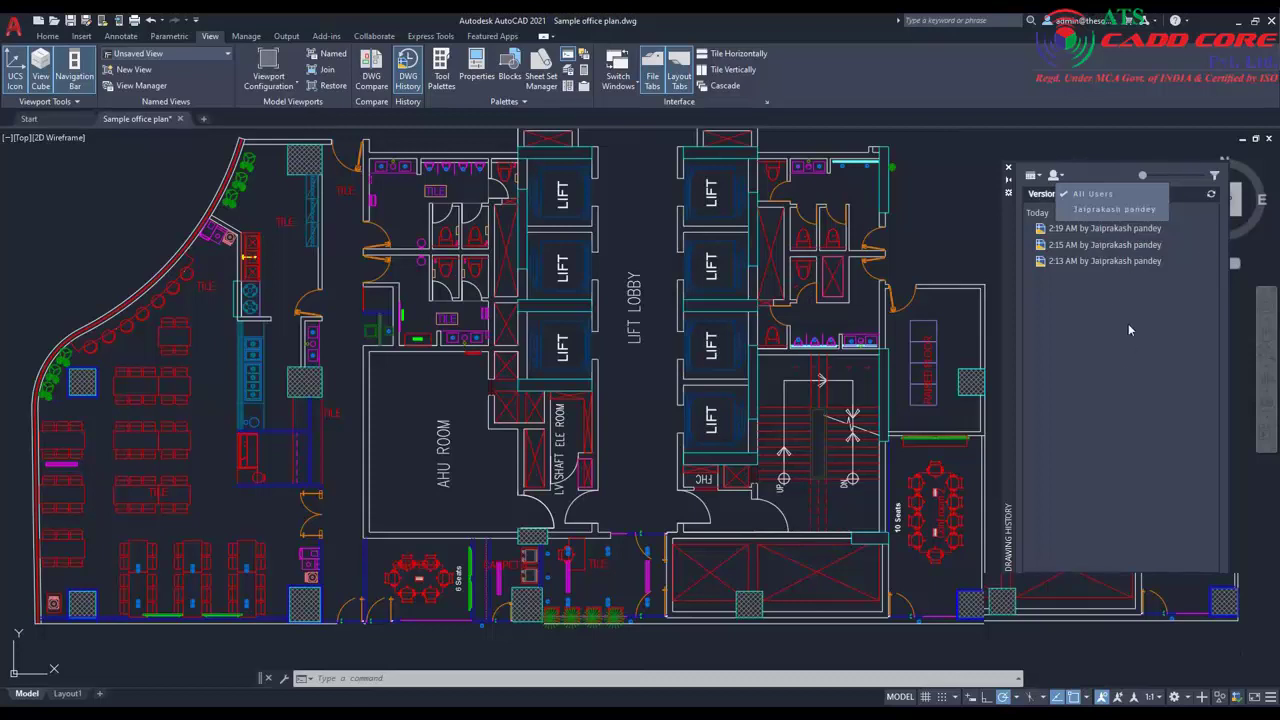
left_click(1125, 211)
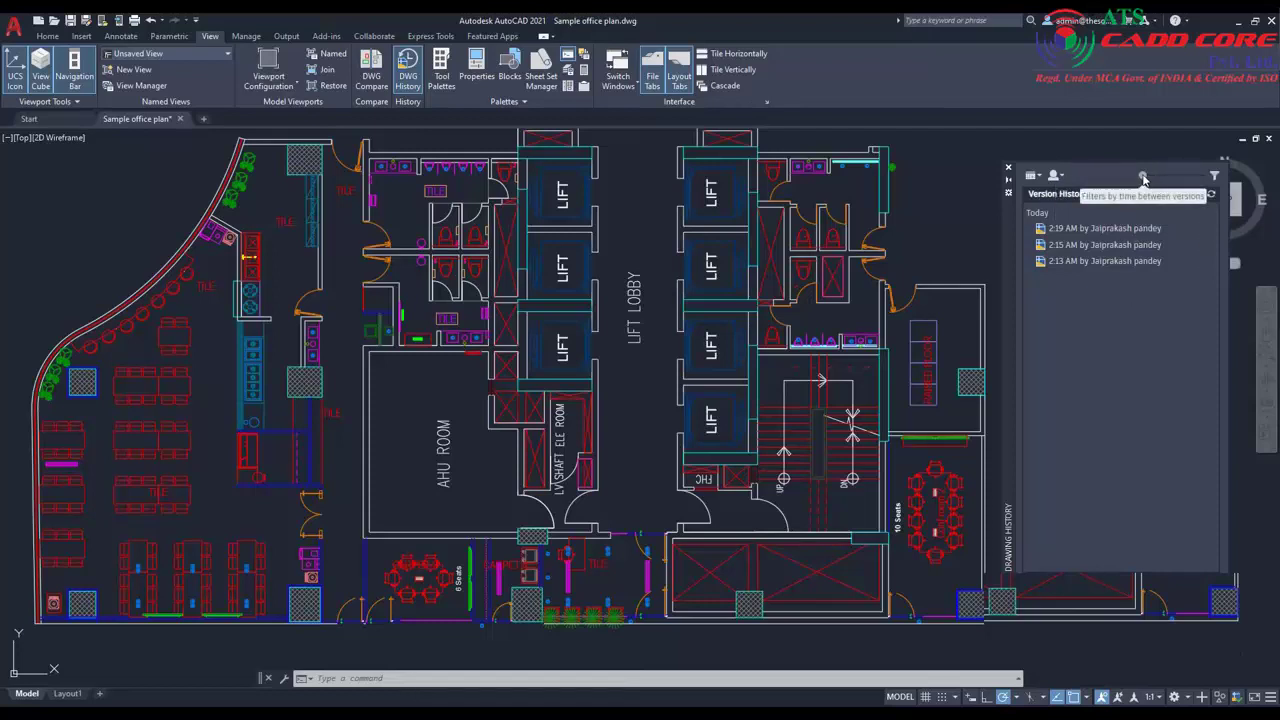
mouse_move(1143, 177)
left_mouse_down()
mouse_move(1193, 177)
mouse_move(1143, 177)
left_mouse_up()
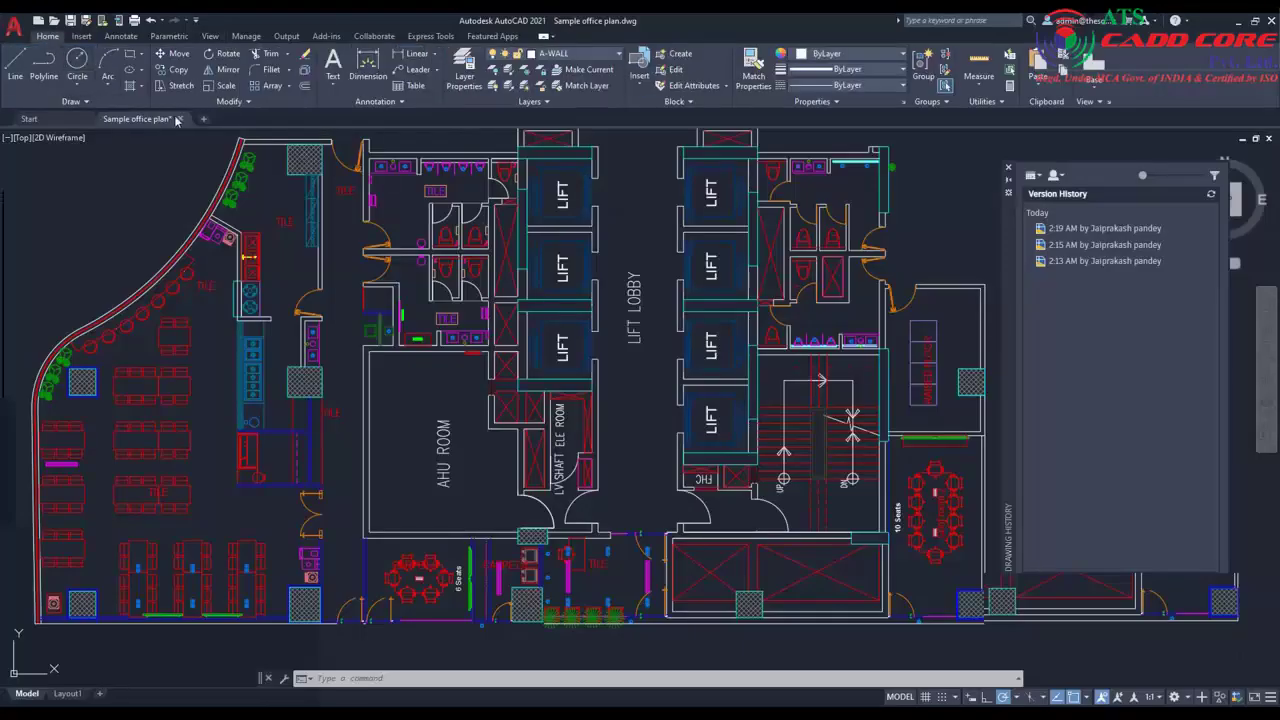
Start a new blank drawing, show Recent Blocks, and close the Drawing History palette.
left_click(203, 119)
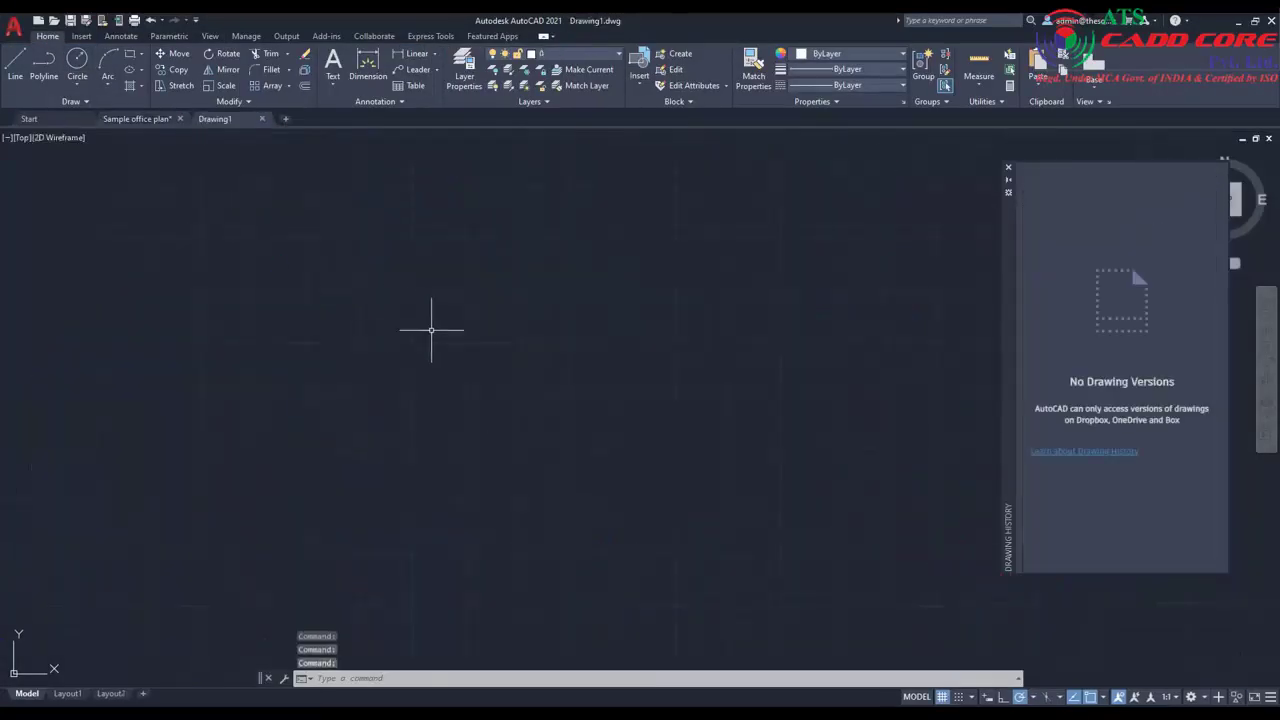
left_click(637, 79)
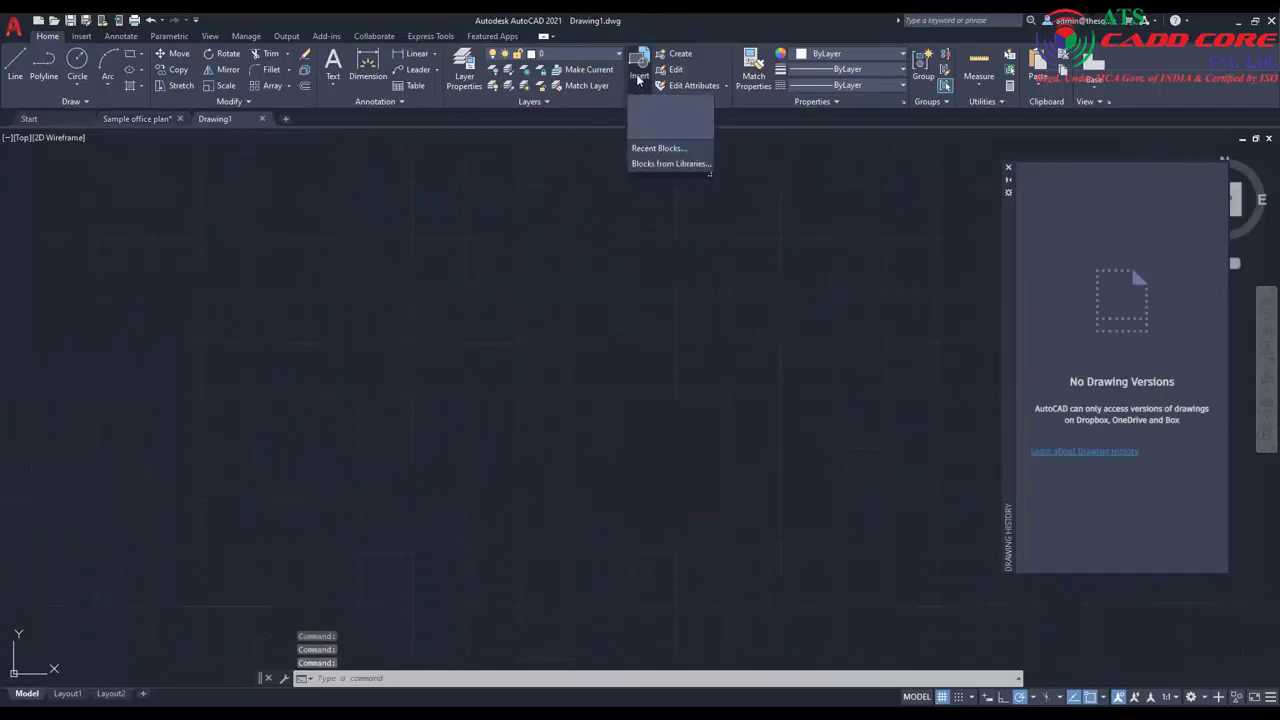
left_click(675, 148)
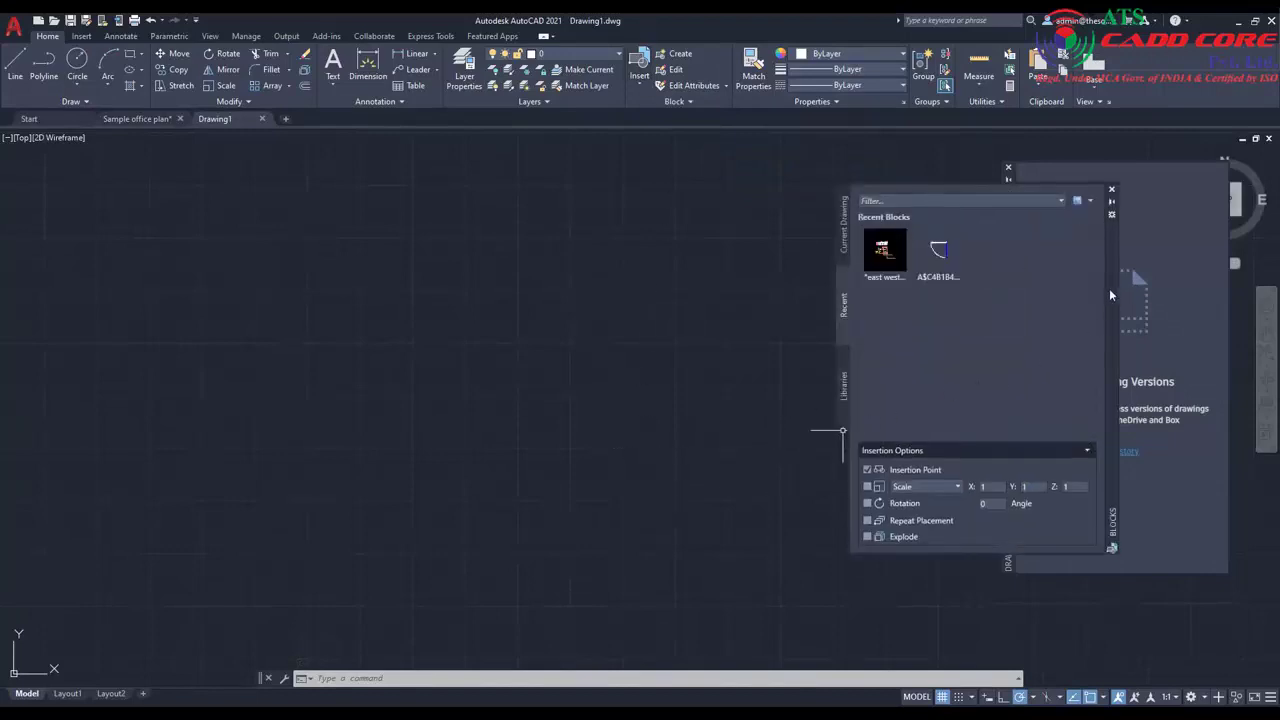
left_click_drag(1109, 295, 890, 287)
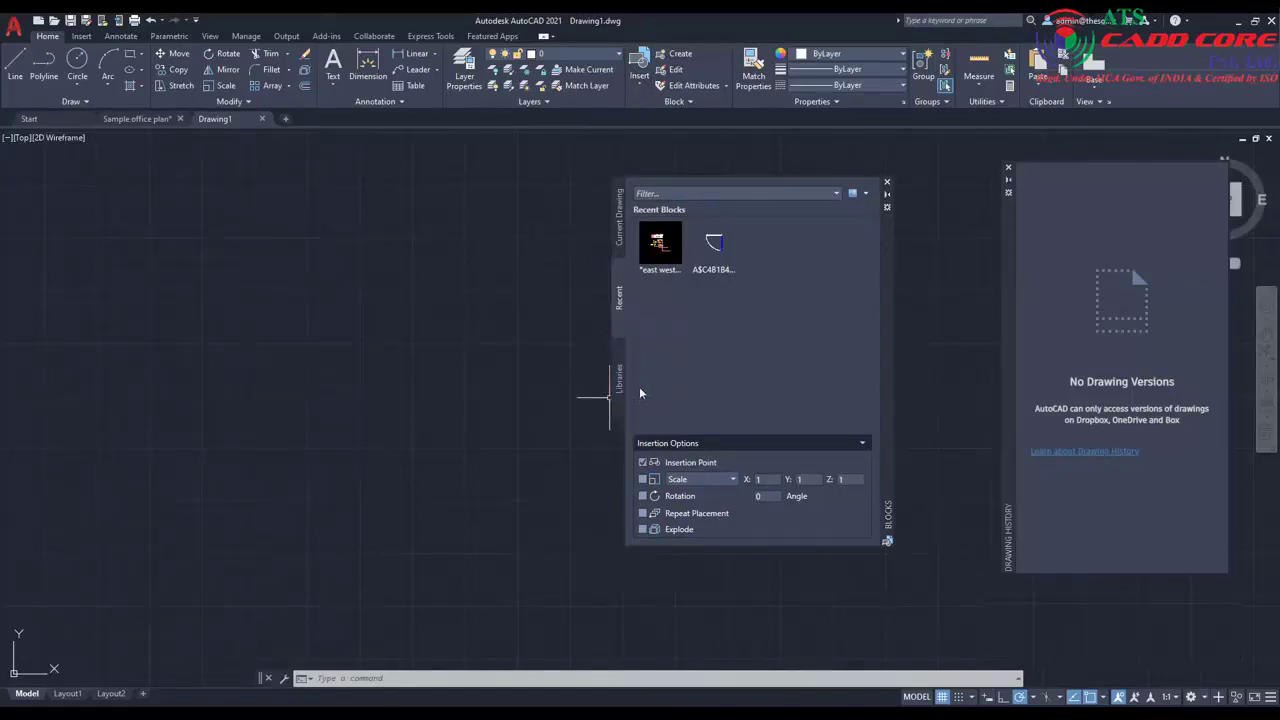
left_click(1009, 168)
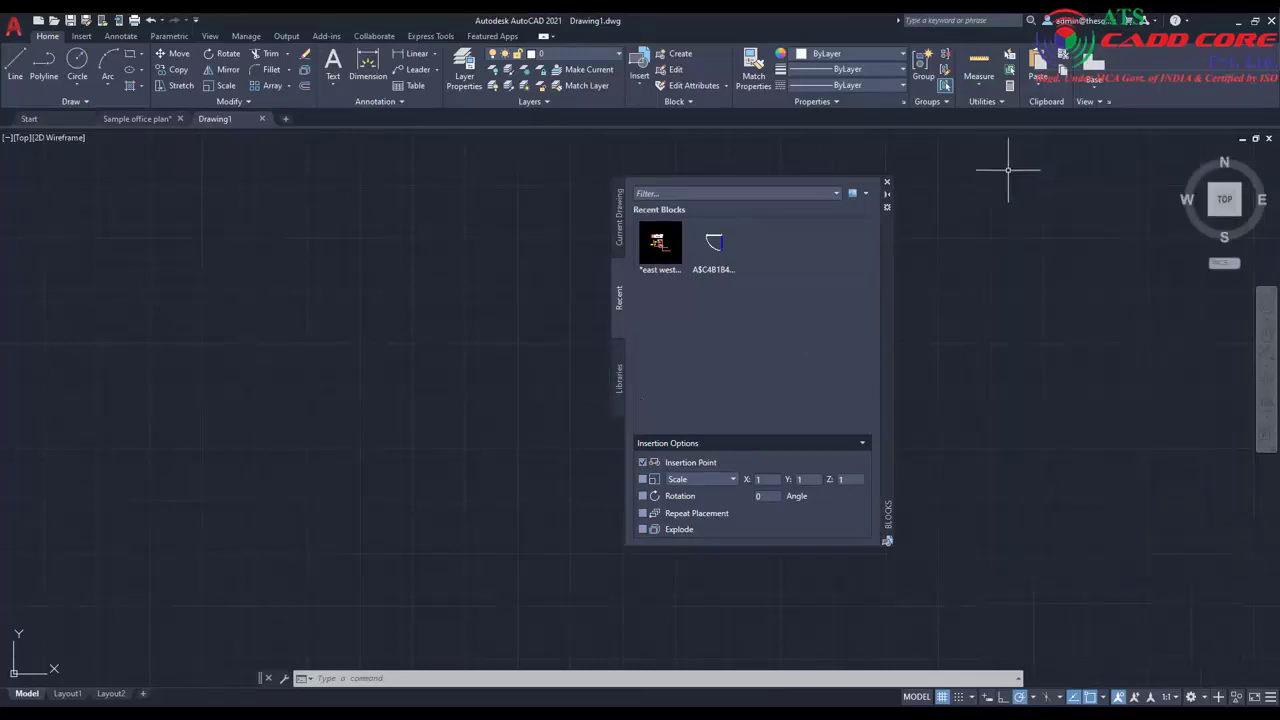
On the Blocks palette Libraries tab, browse for a different block library folder.
left_click(619, 376)
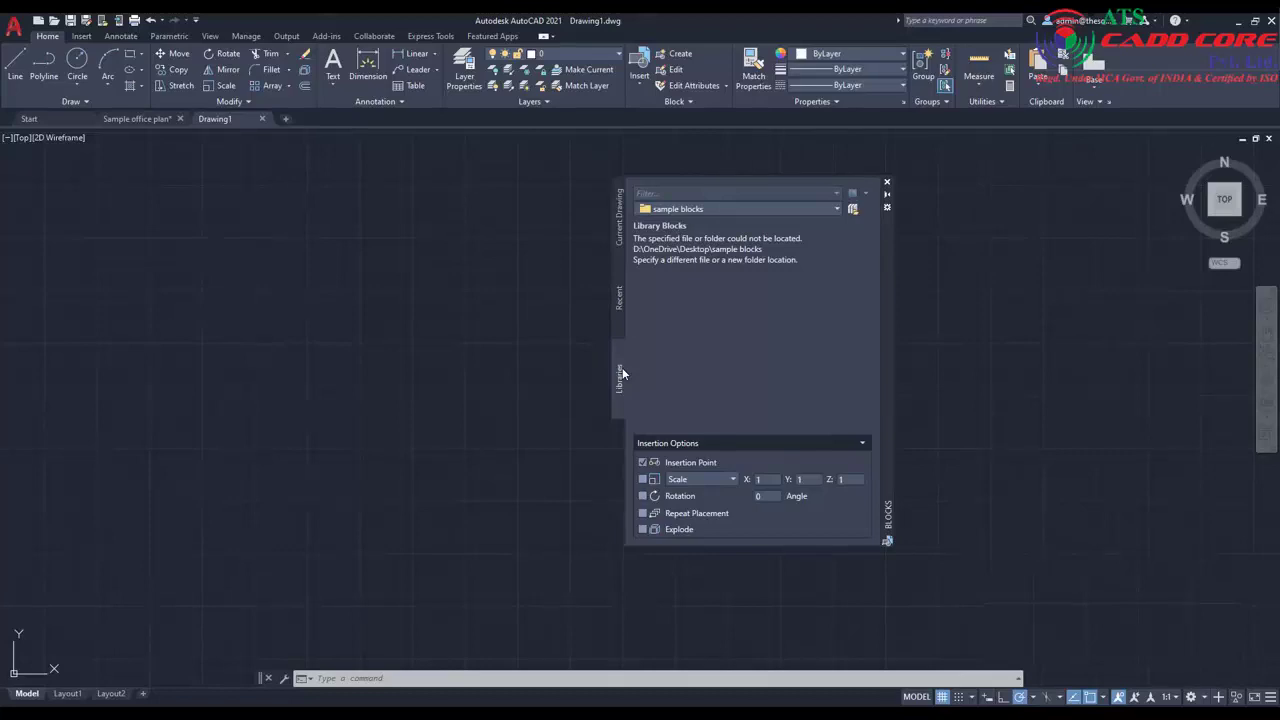
left_click(756, 207)
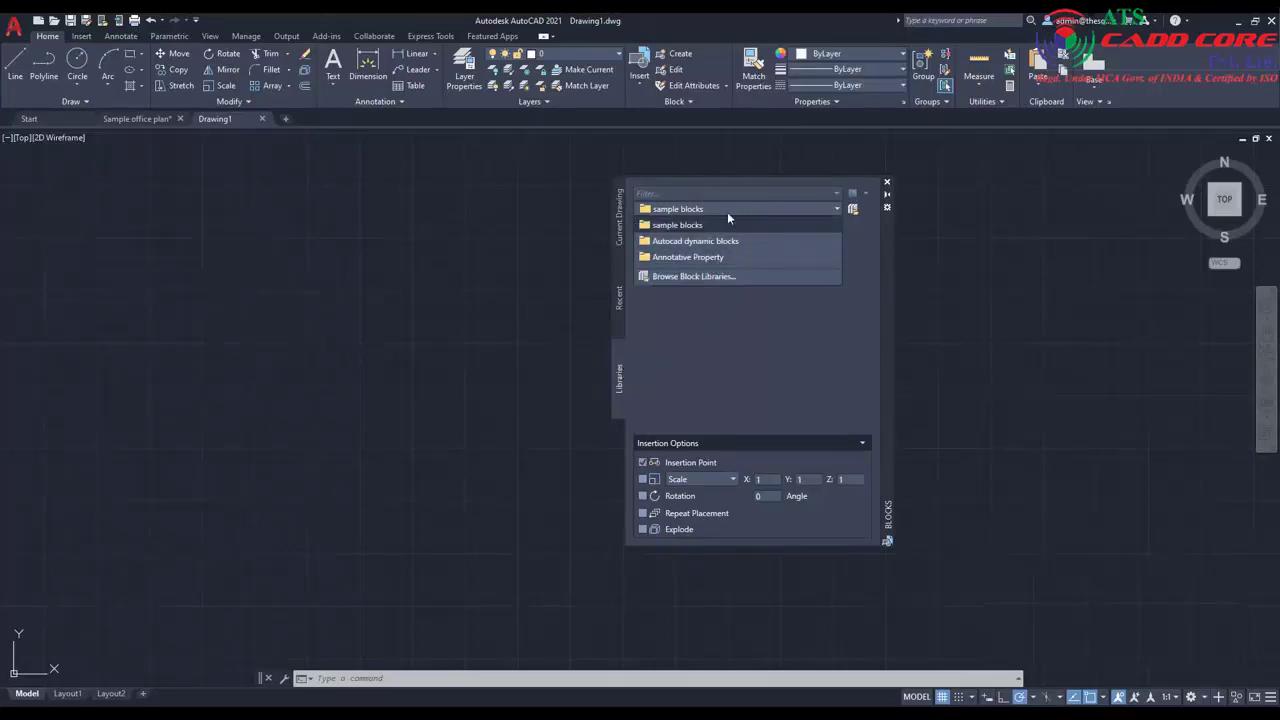
left_click(727, 214)
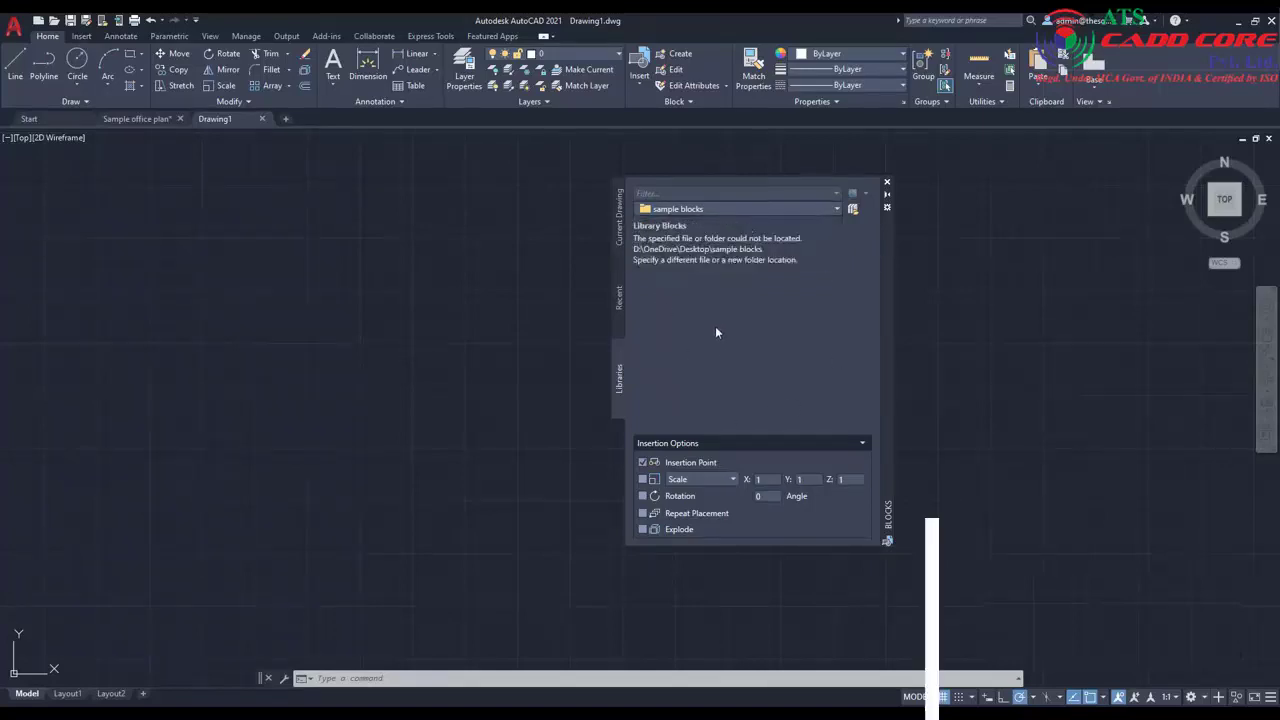
left_click(852, 209)
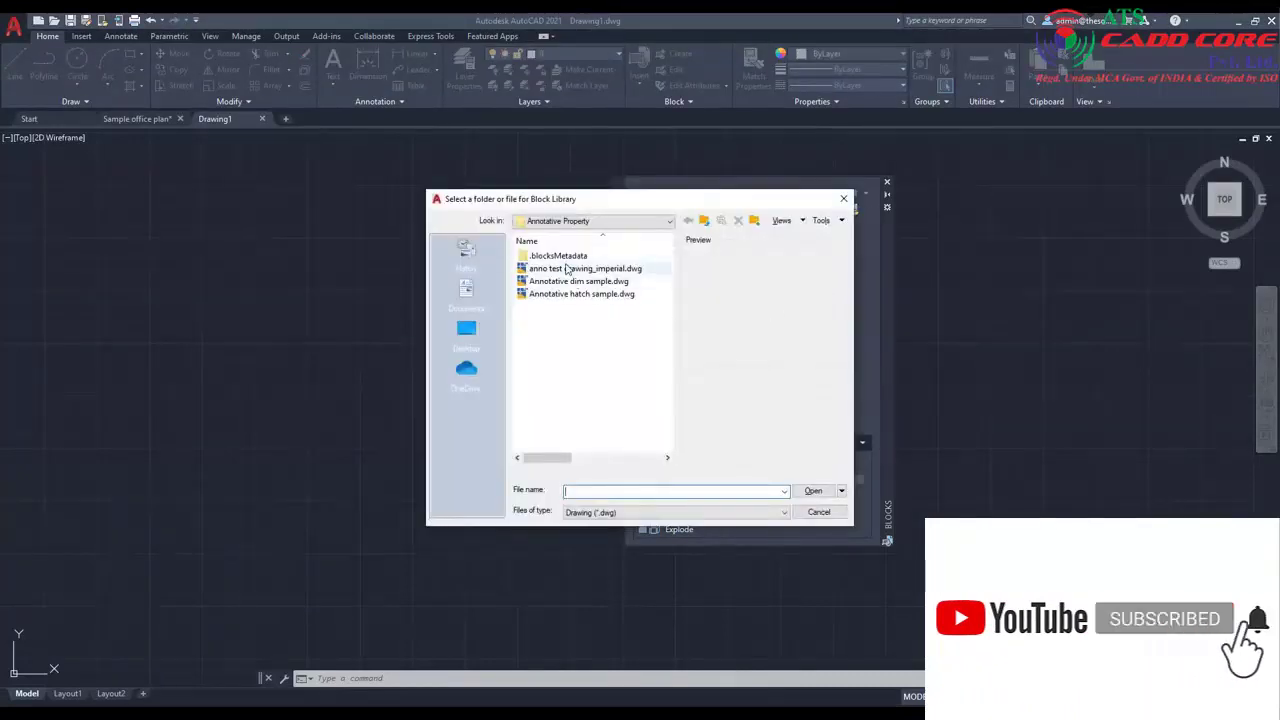
Load the Desktop Blocks folder as the block library.
left_click(462, 334)
scroll(601, 370, "down", 3)
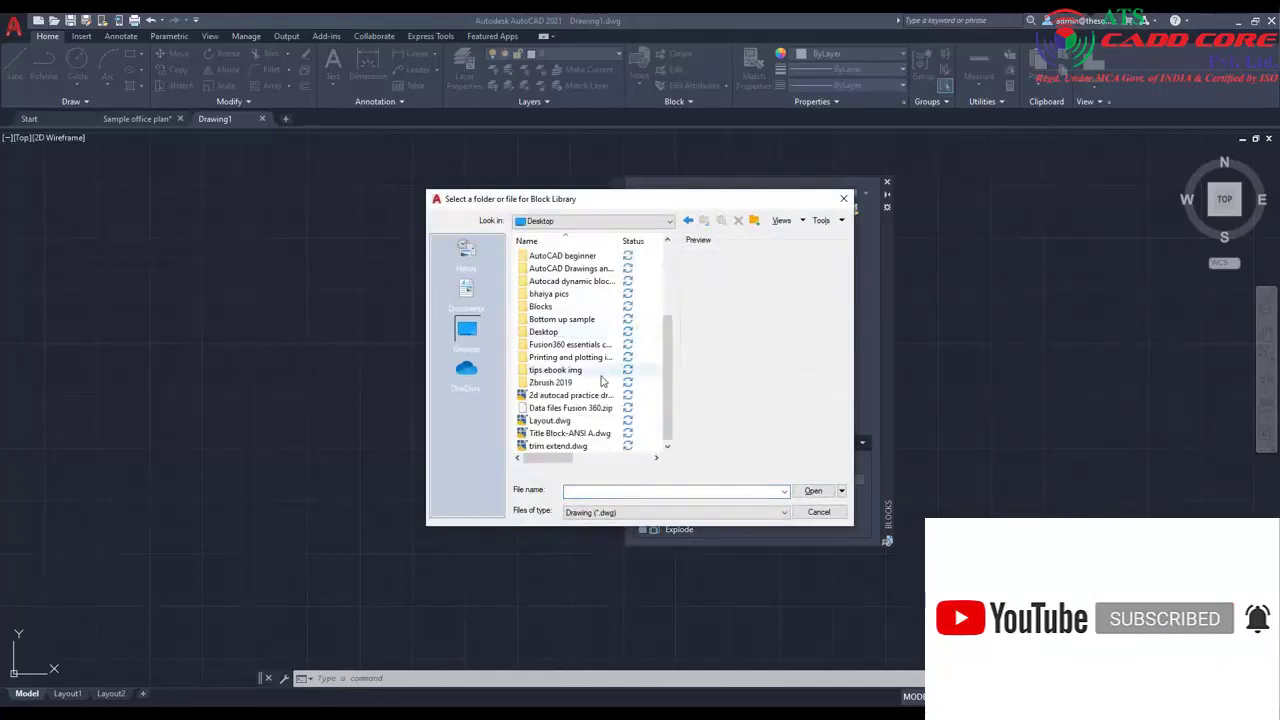
double_click(572, 307)
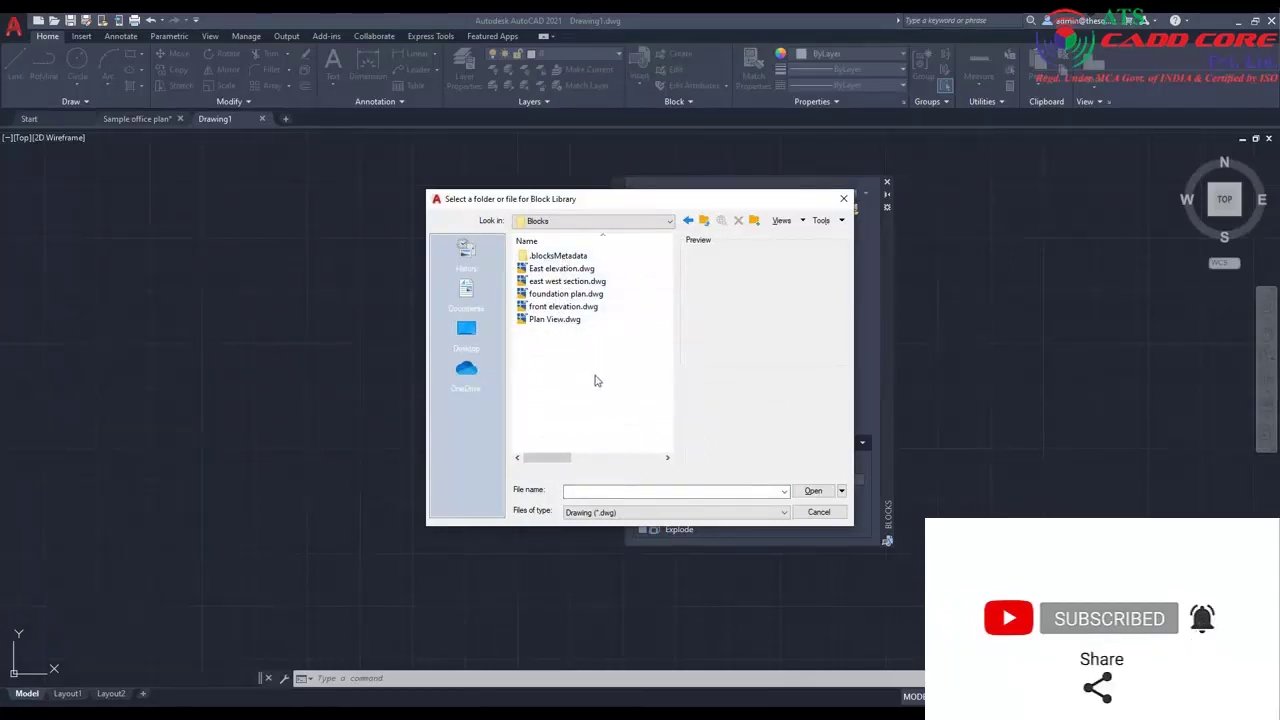
left_click(814, 491)
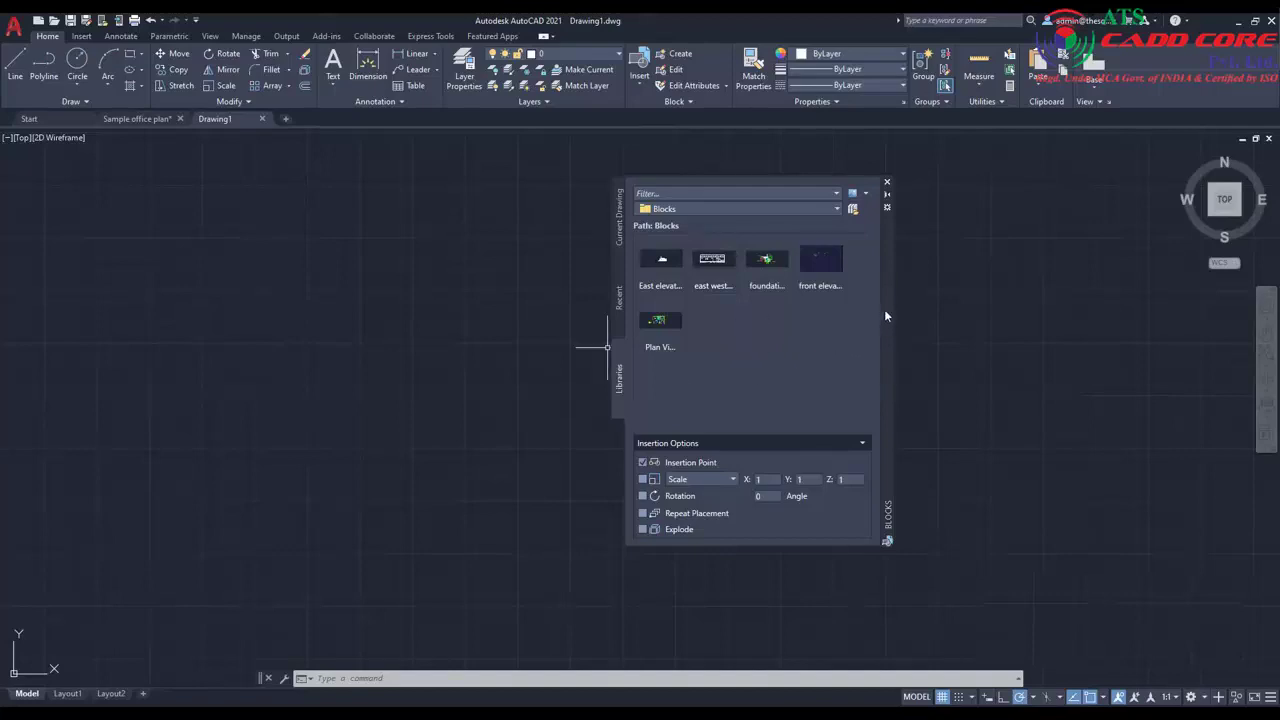
Insert the east west section block into Drawing1 and delete the duplicate copy.
left_click_drag(885, 316, 1158, 311)
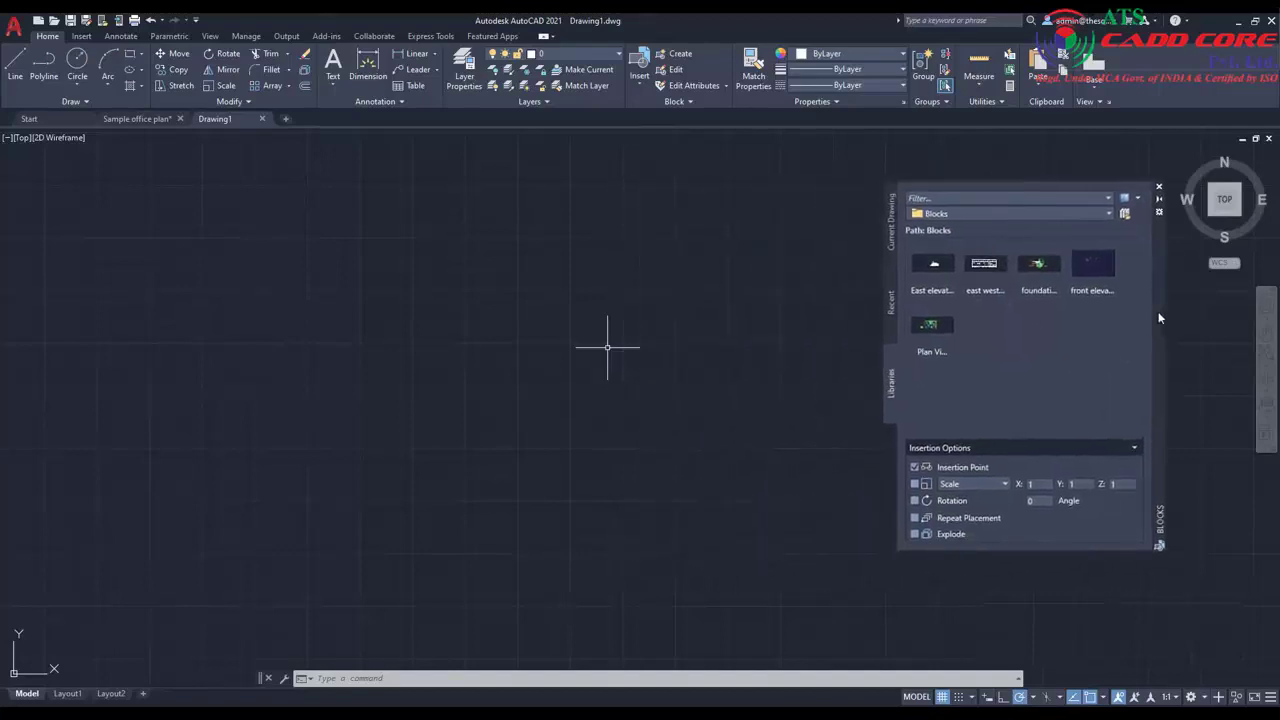
left_click(986, 266)
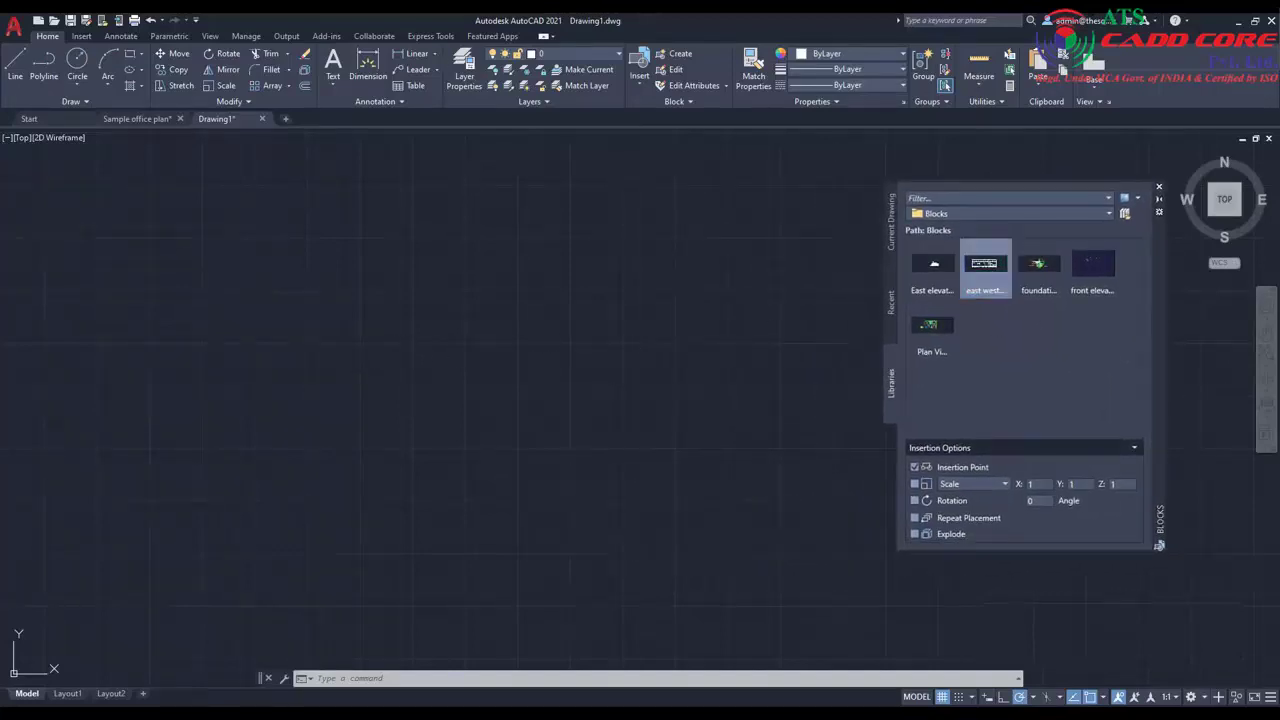
mouse_move(986, 266)
left_mouse_down()
mouse_move(860, 320)
mouse_move(600, 380)
mouse_move(348, 415)
left_mouse_up()
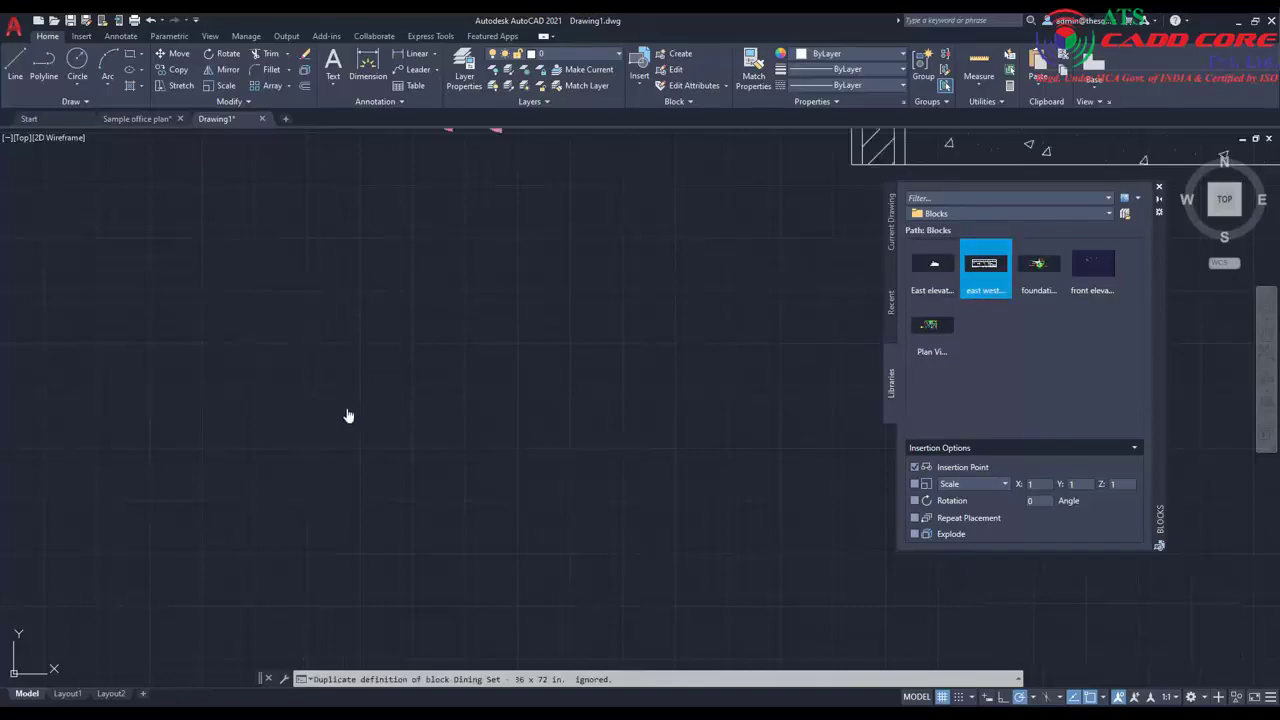
mouse_move(348, 415)
middle_mouse_down()
mouse_move(277, 543)
mouse_move(185, 565)
middle_mouse_up()
scroll(736, 353, "down", 3)
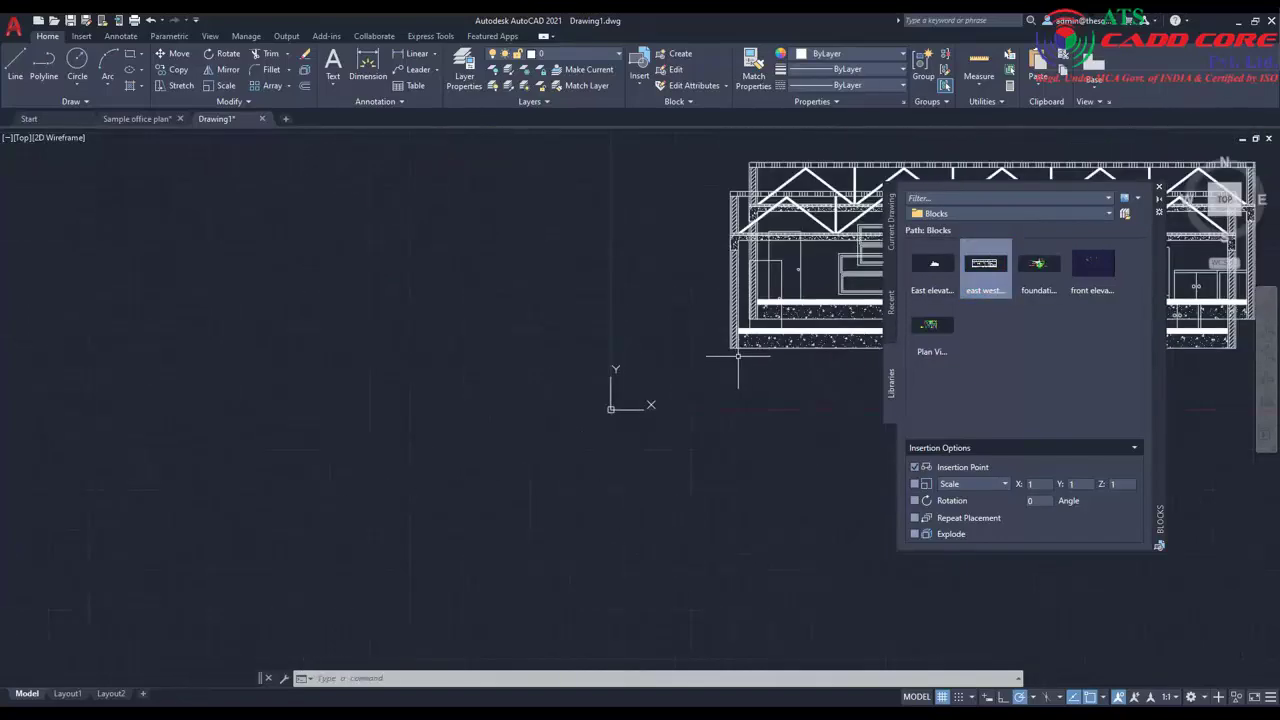
mouse_move(738, 355)
middle_mouse_down()
mouse_move(664, 381)
mouse_move(333, 433)
middle_mouse_up()
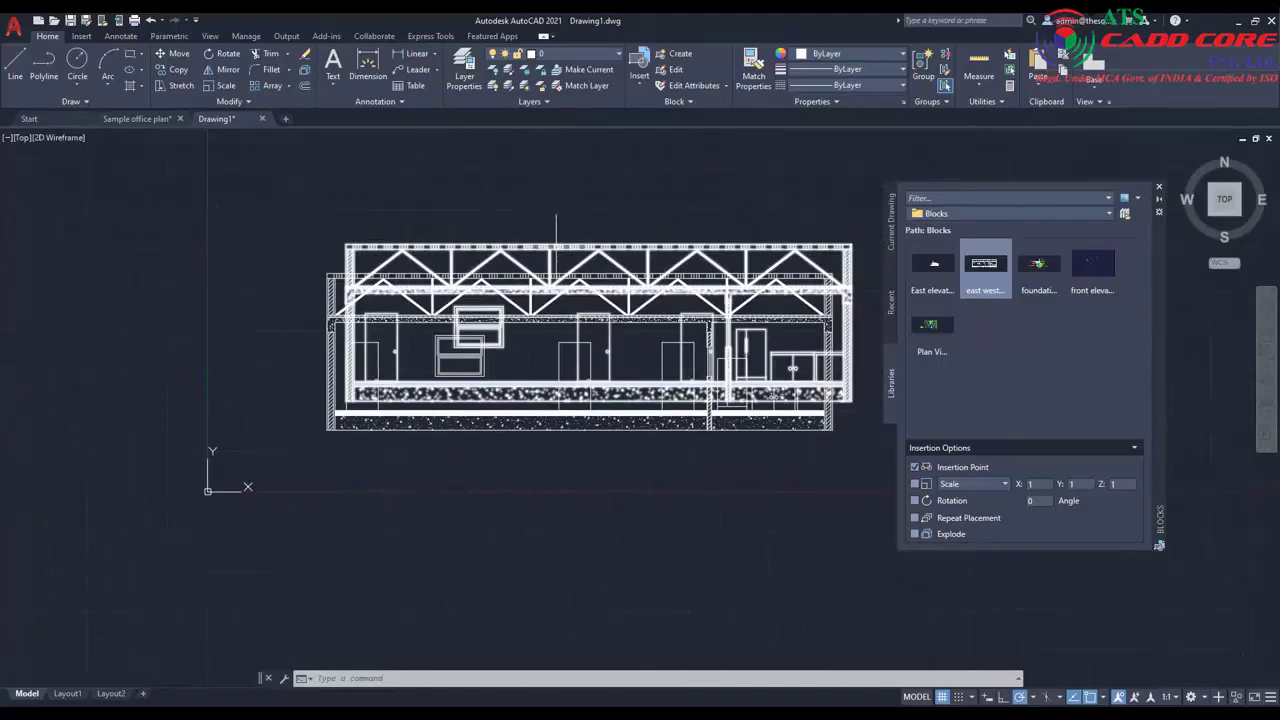
left_click(556, 250)
key("Delete")
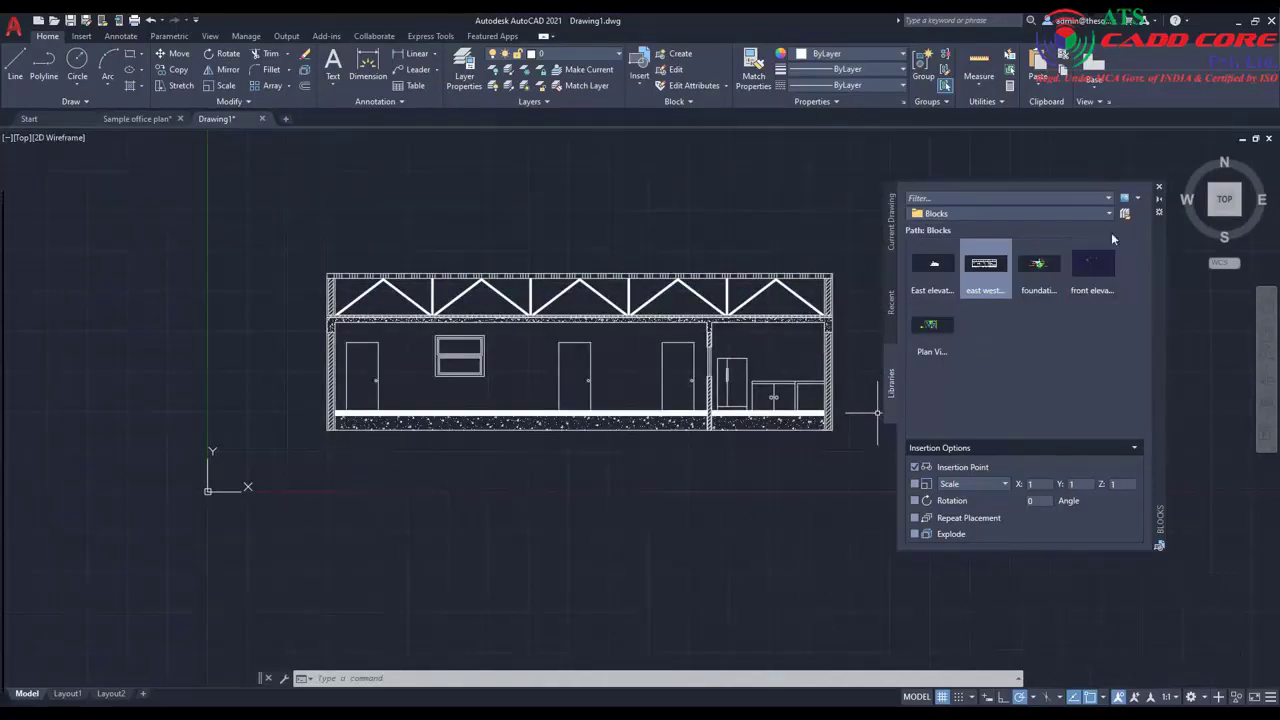
left_click(1127, 198)
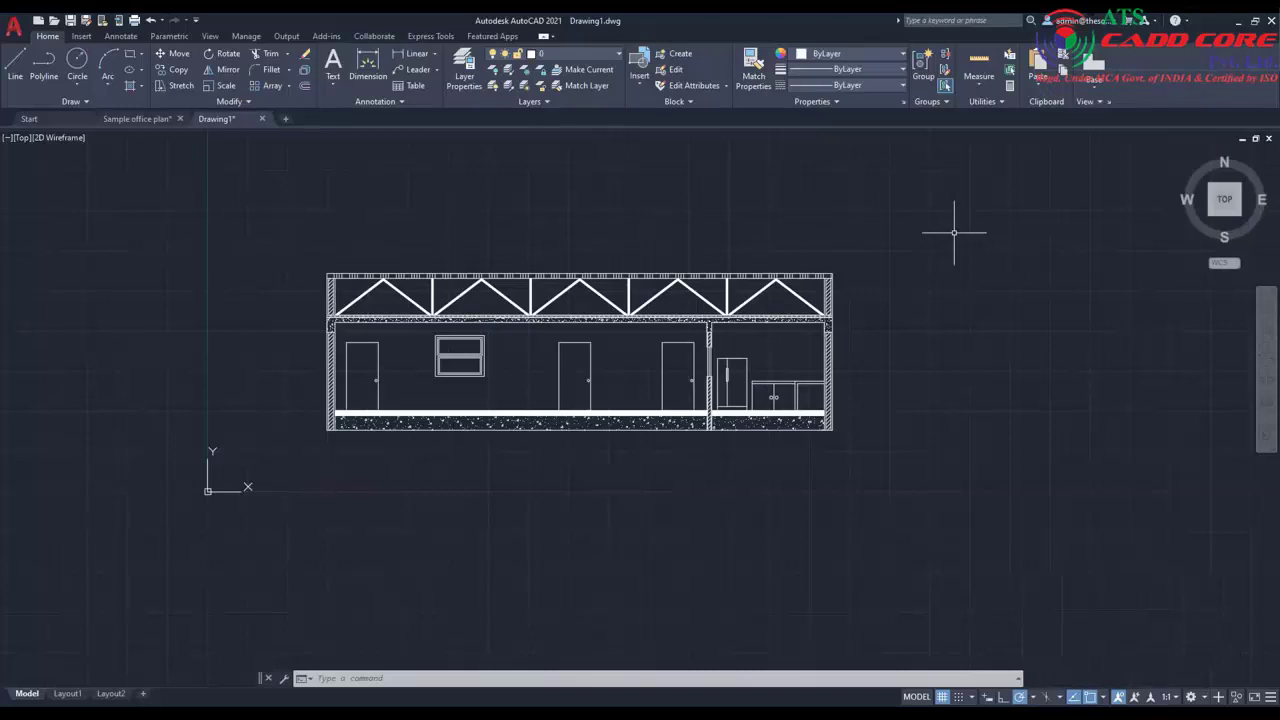
Quick-measure the combined area and perimeter of the left and right rooms.
left_click(978, 88)
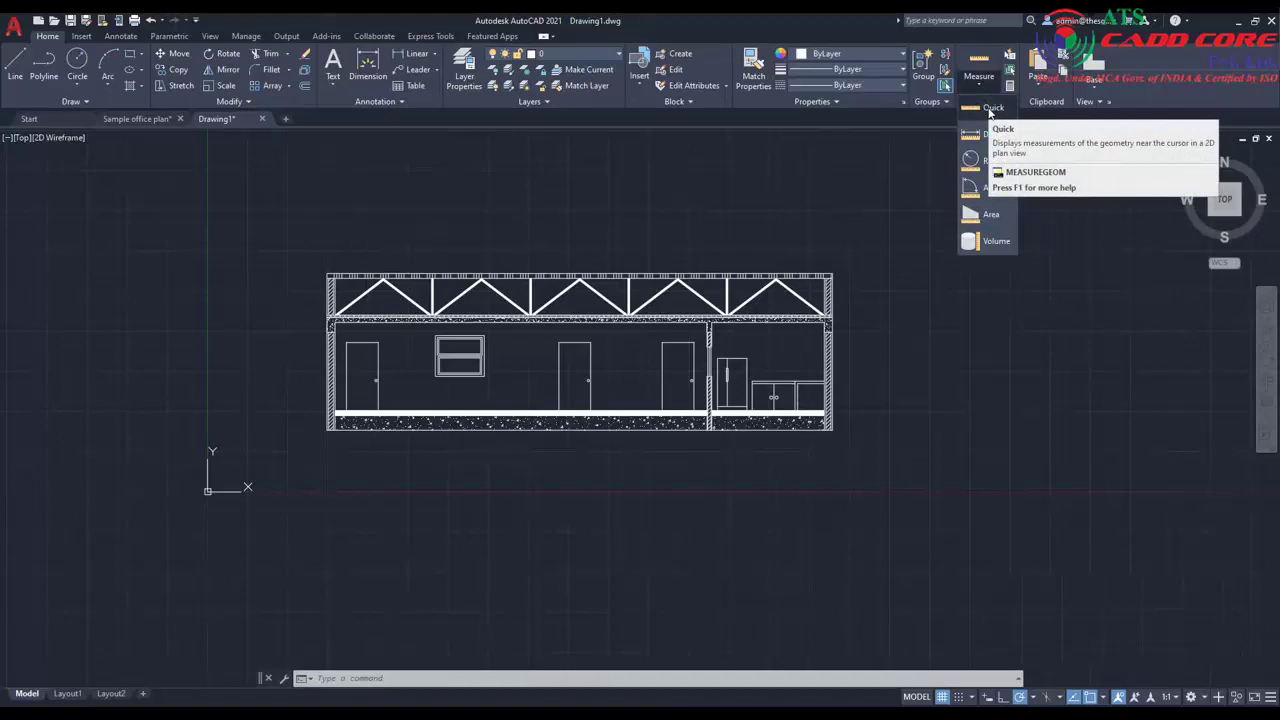
left_click(990, 108)
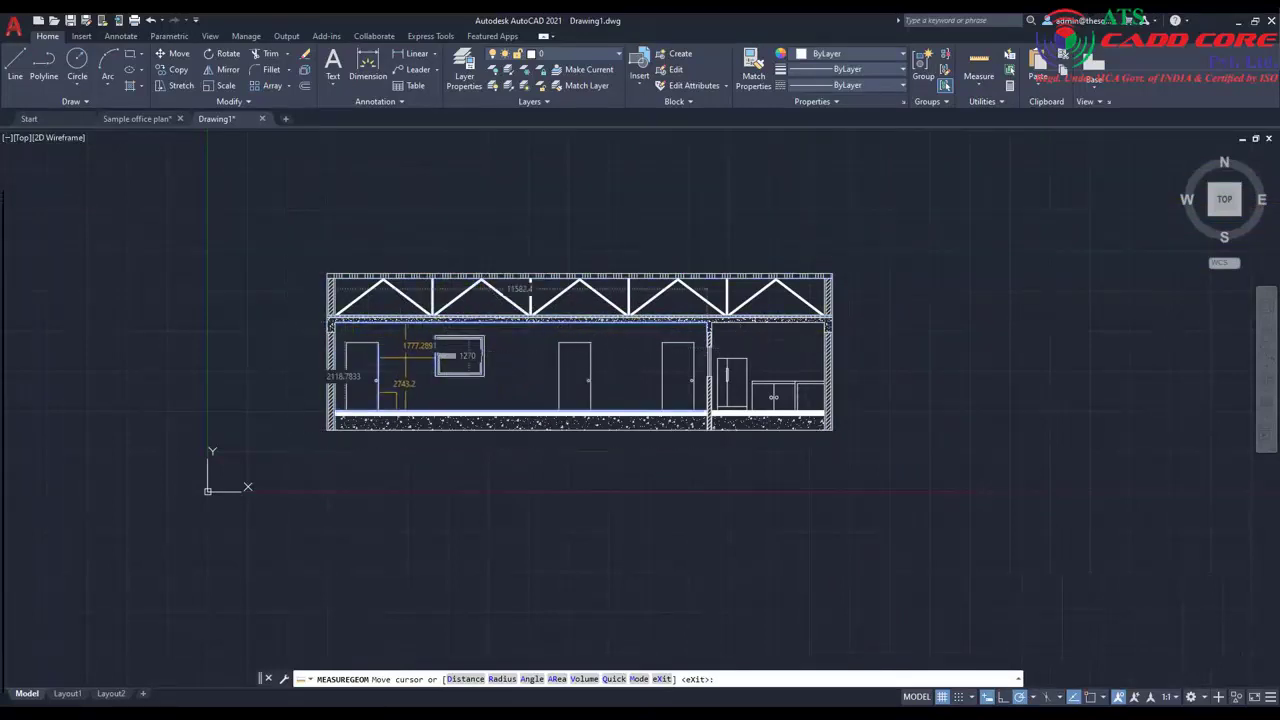
left_click(407, 378)
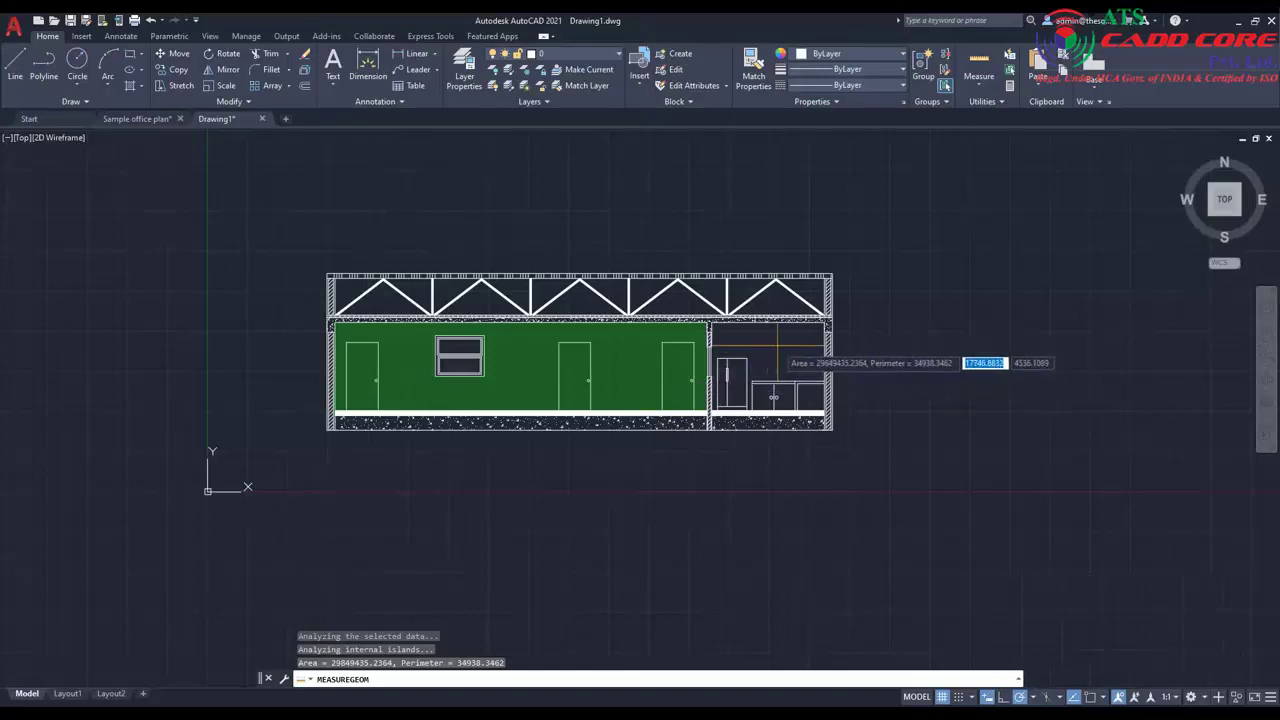
left_click(780, 350, "shift")
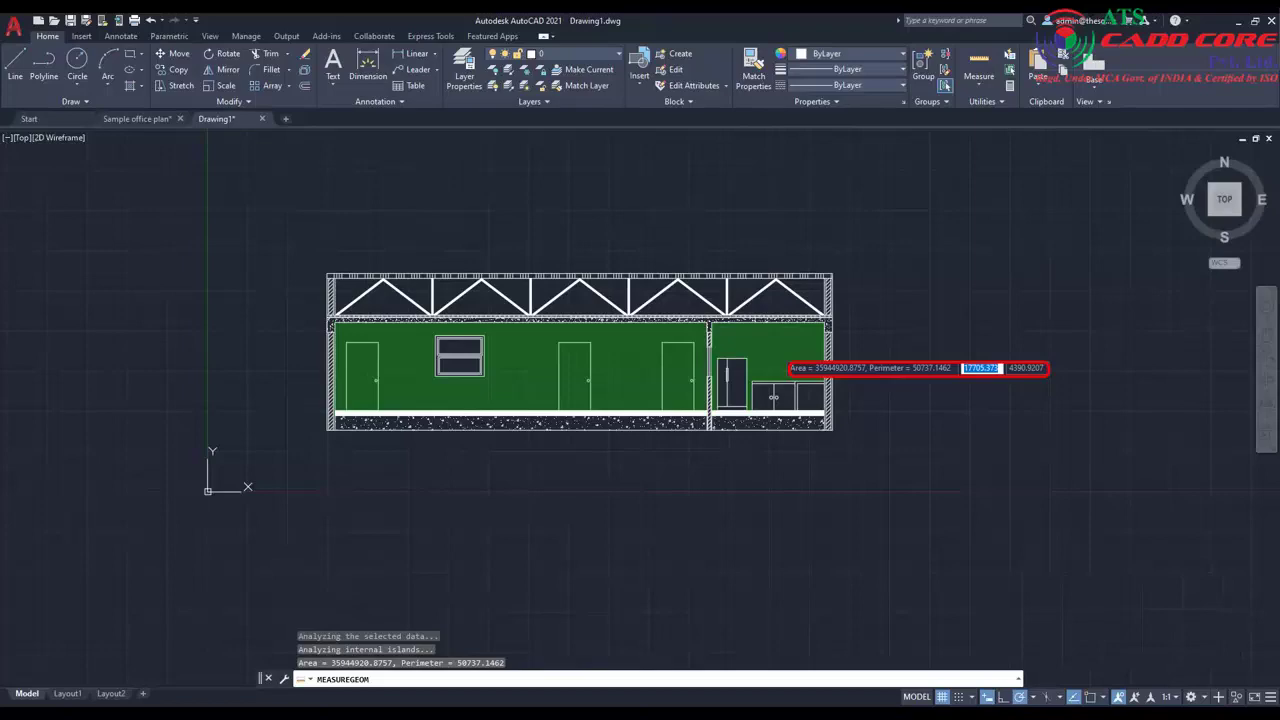
key("Escape")
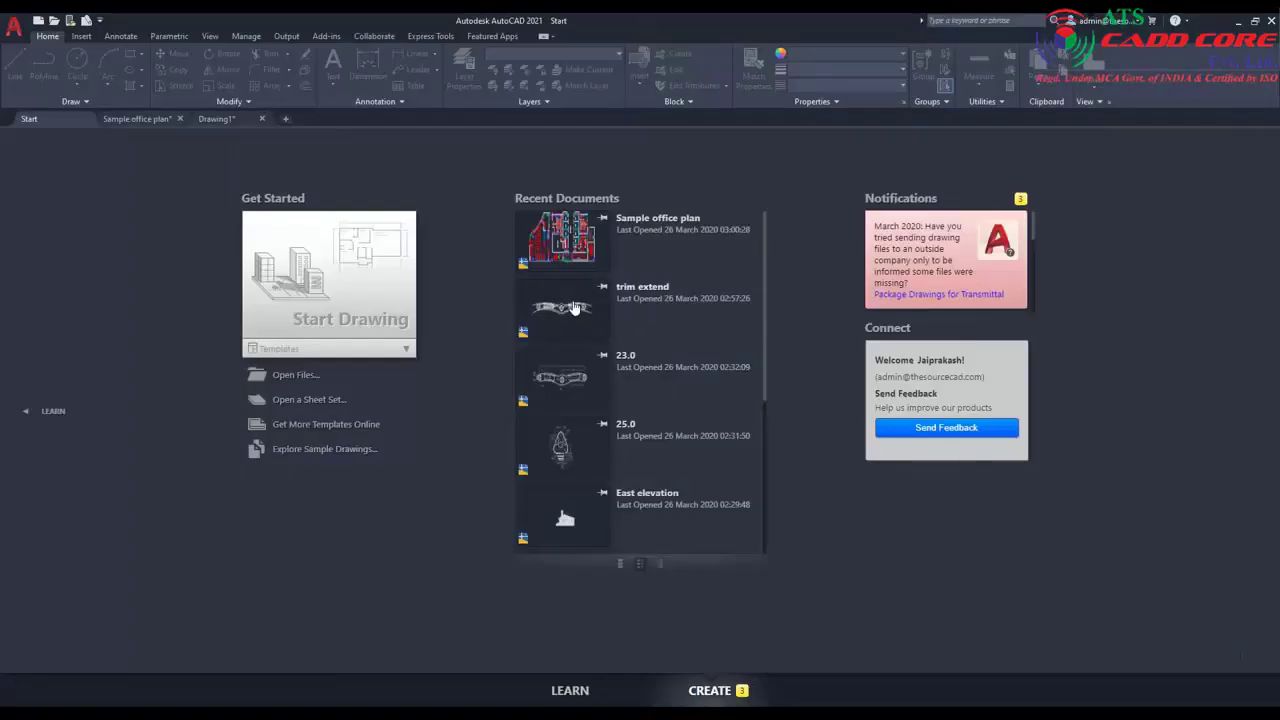
Open trim extend.dwg from the Start page recent files.
left_click(572, 310)
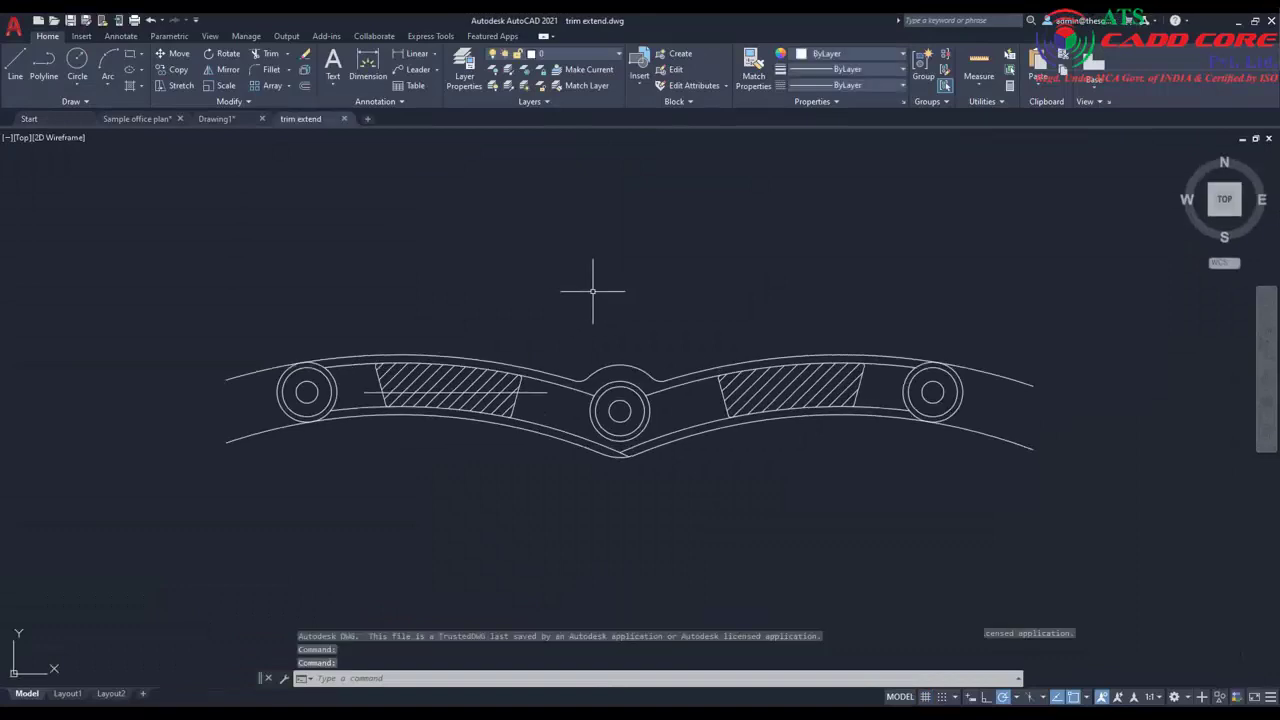
Trim two outer arc pieces beside the left hatch and a small middle arc piece.
left_click(266, 55)
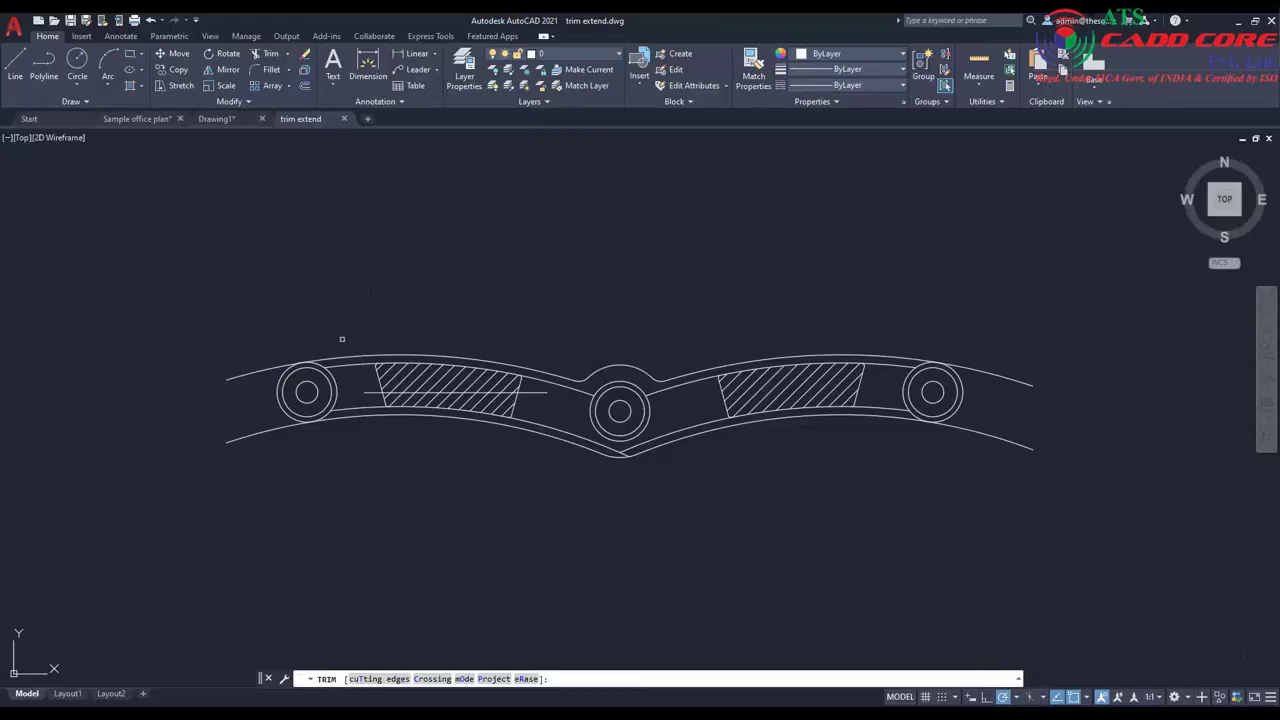
left_click(344, 364)
left_click(350, 364)
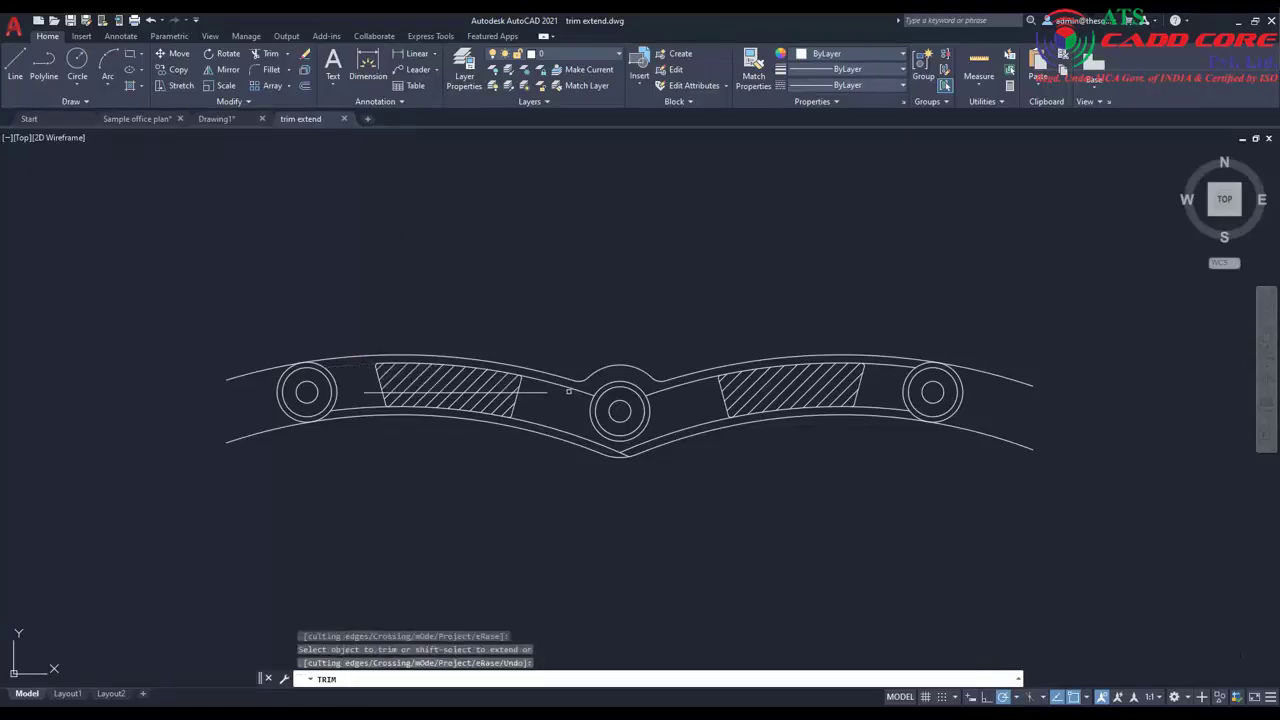
left_click(573, 389)
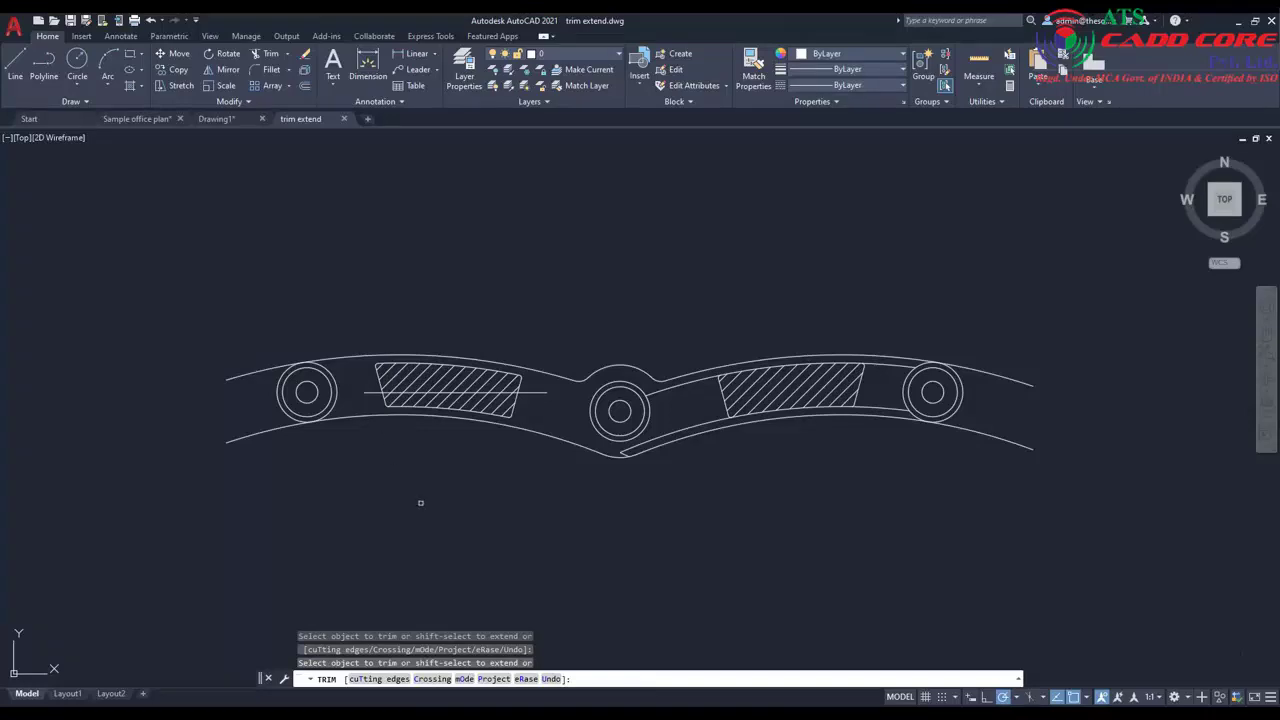
Try the trim mOde and cuTting edges options, then cancel Trim.
left_click(464, 679)
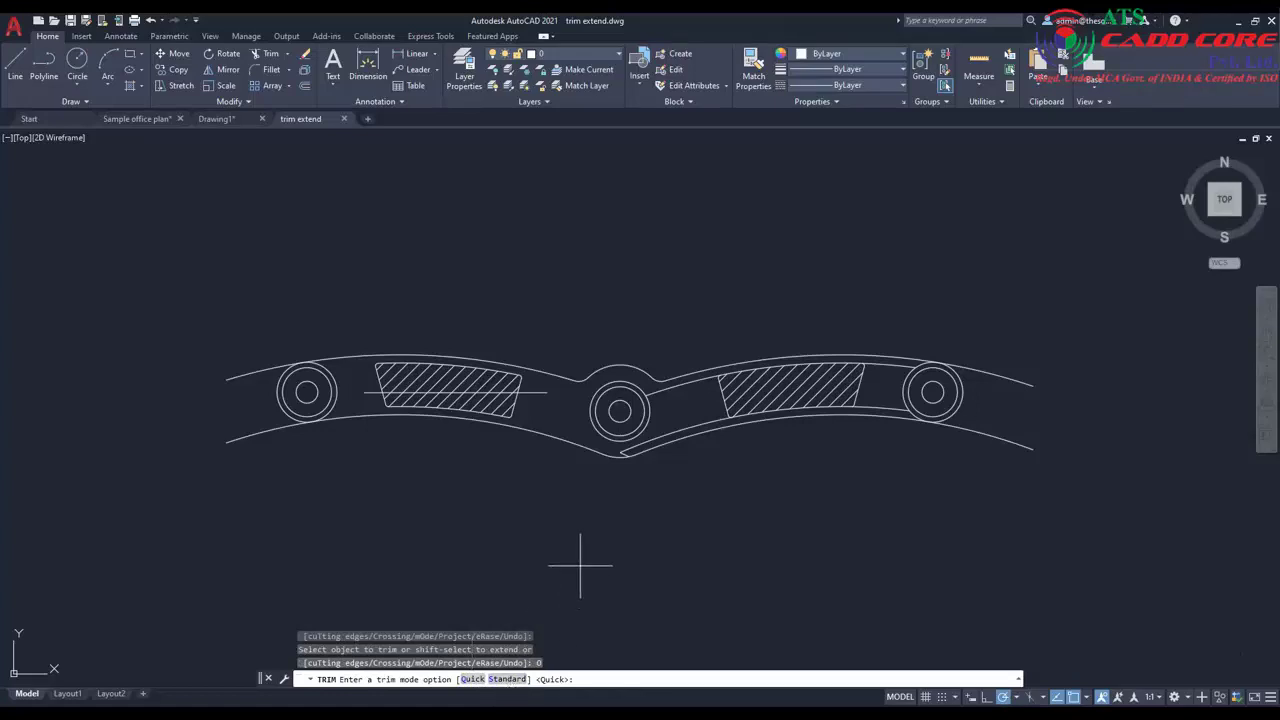
key("Escape")
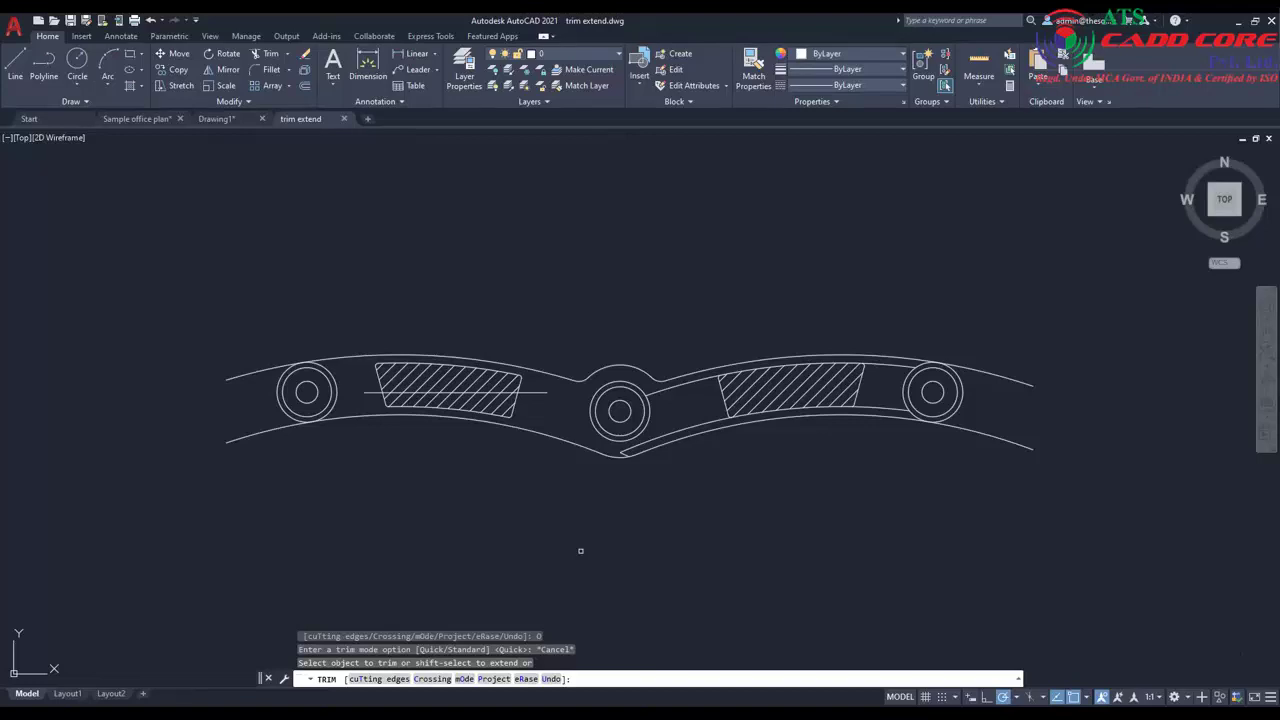
left_click(367, 679)
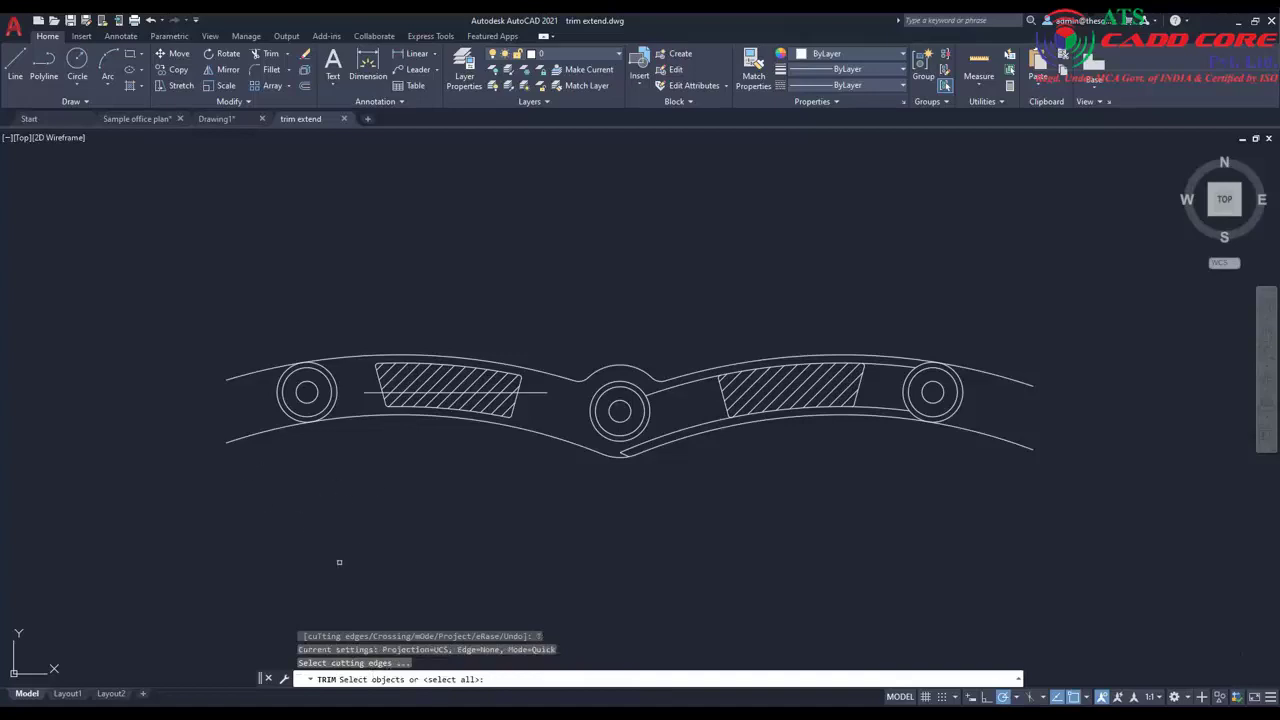
key("Escape")
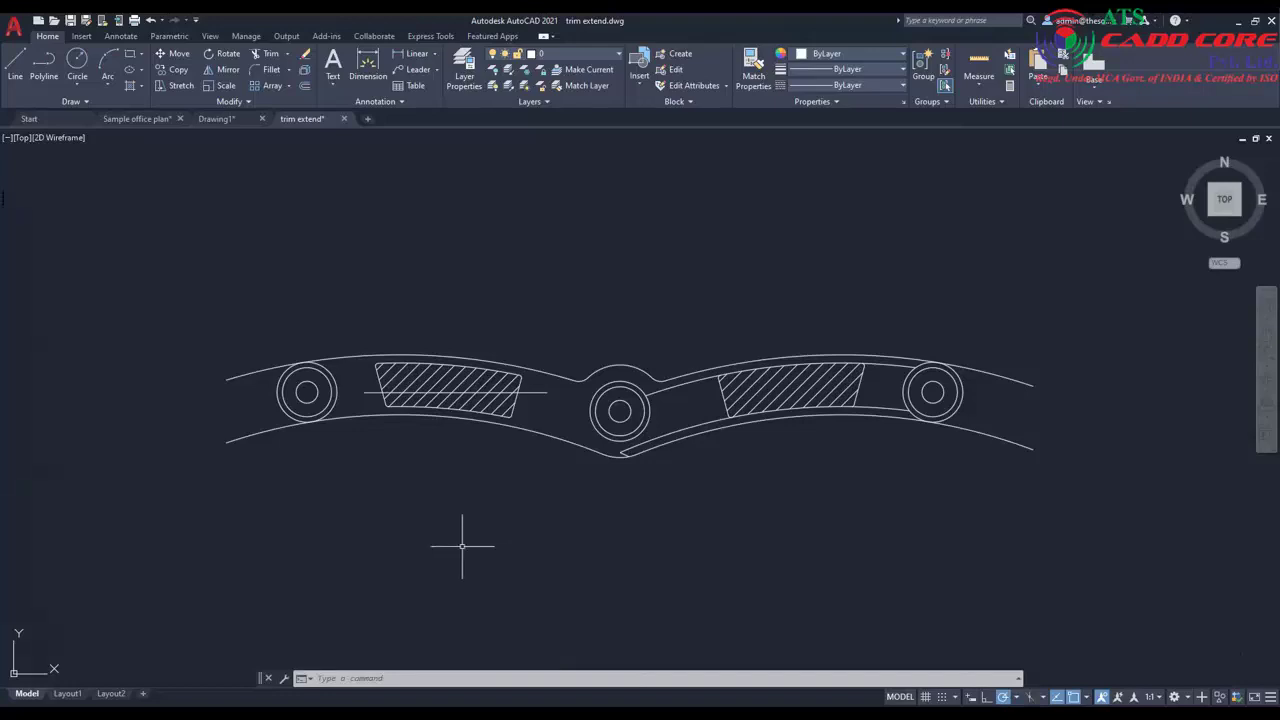
Trim the linkage's outline curves using fence lines drawn across the part.
left_click(268, 54)
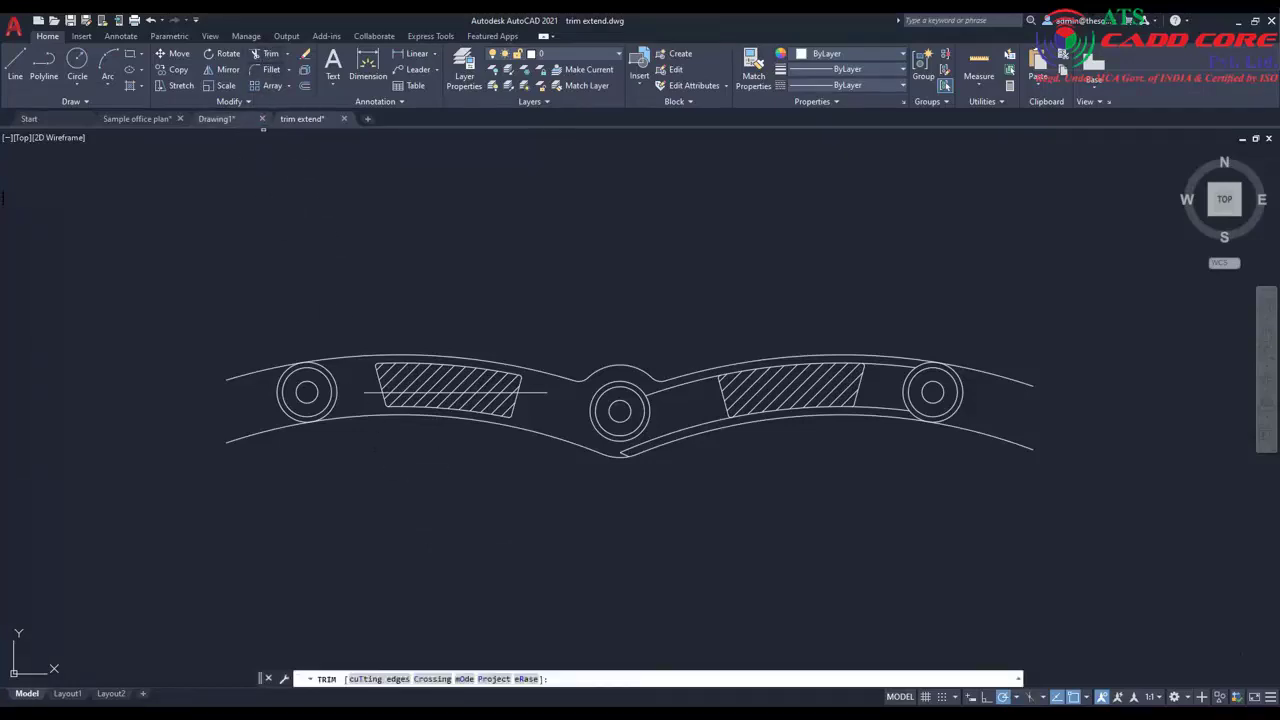
left_click(350, 240)
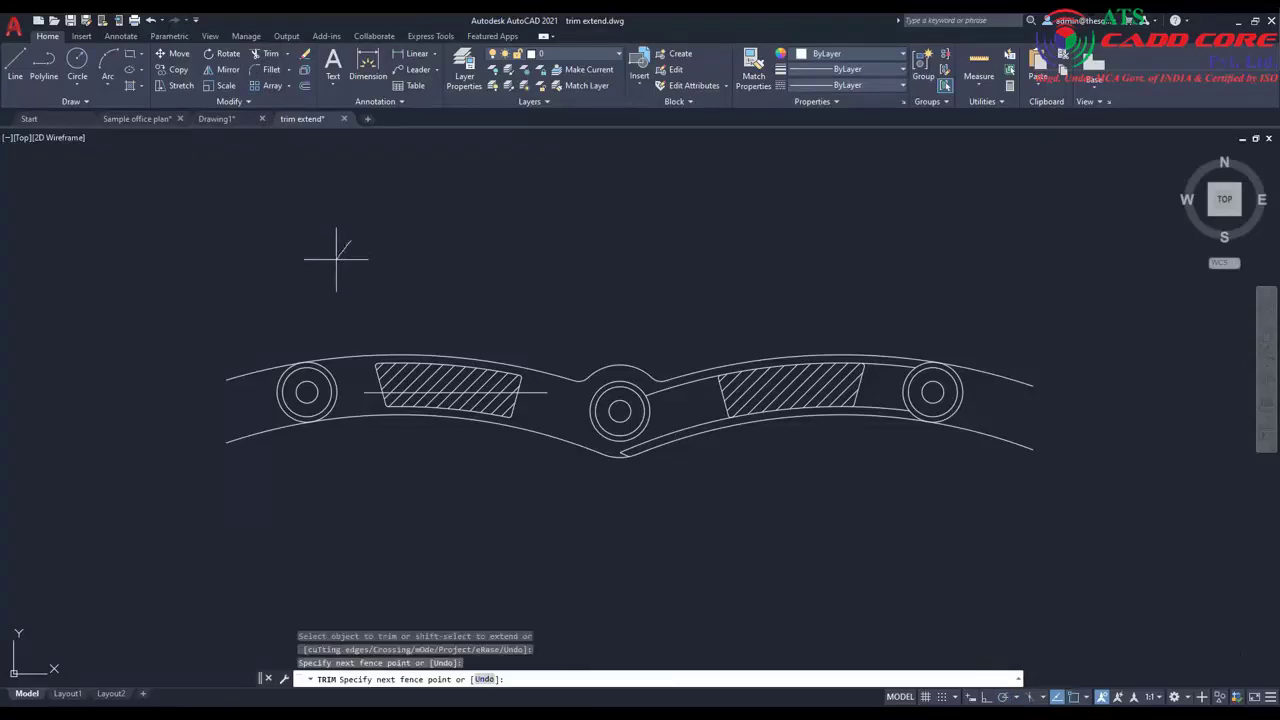
mouse_move(301, 295)
left_mouse_down()
mouse_move(252, 418)
mouse_move(257, 438)
mouse_move(323, 480)
mouse_move(594, 491)
mouse_move(966, 462)
mouse_move(986, 396)
mouse_move(973, 337)
left_mouse_up()
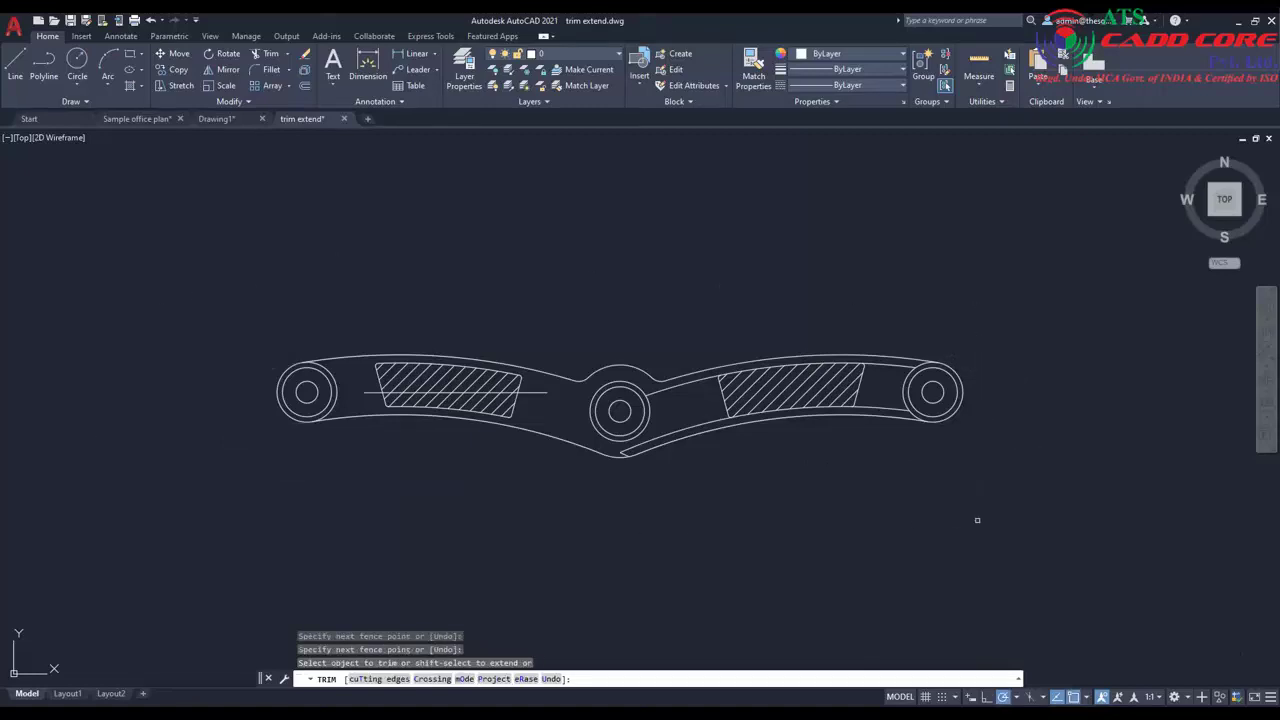
mouse_move(320, 314)
left_mouse_down()
mouse_move(323, 300)
mouse_move(390, 515)
left_mouse_up()
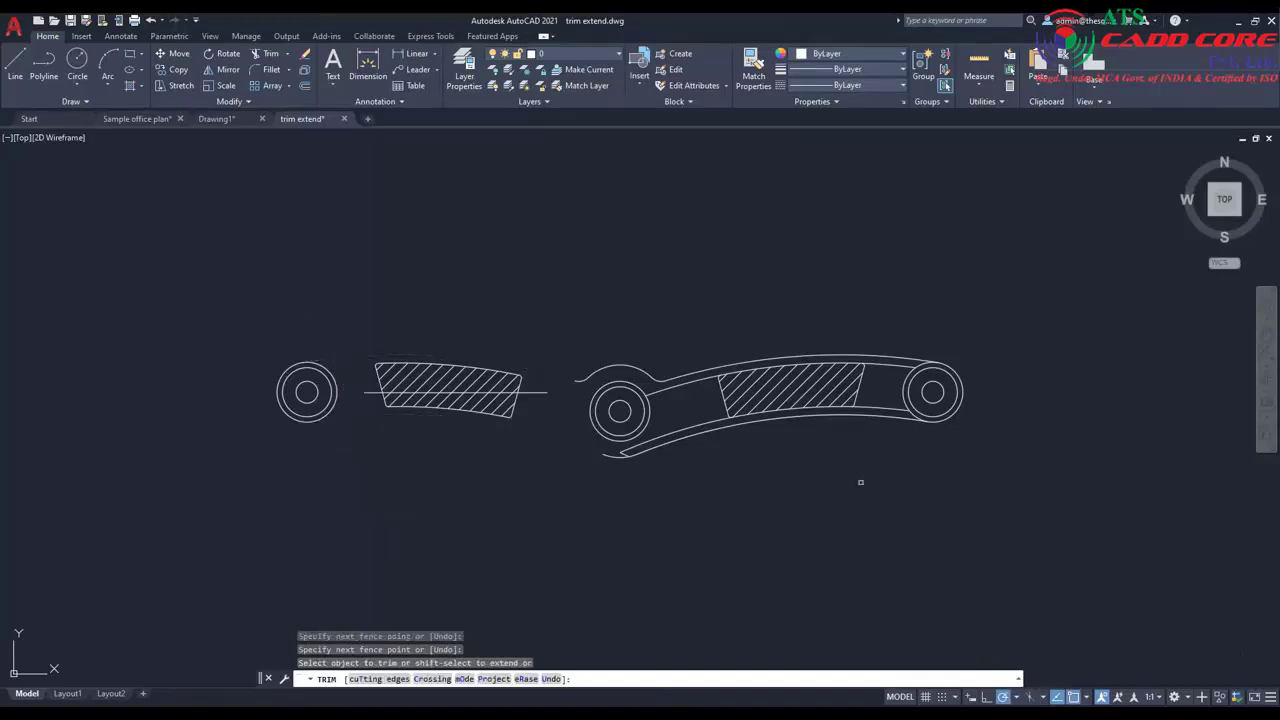
mouse_move(860, 482)
left_mouse_down()
mouse_move(900, 443)
mouse_move(894, 286)
mouse_move(886, 298)
left_mouse_up()
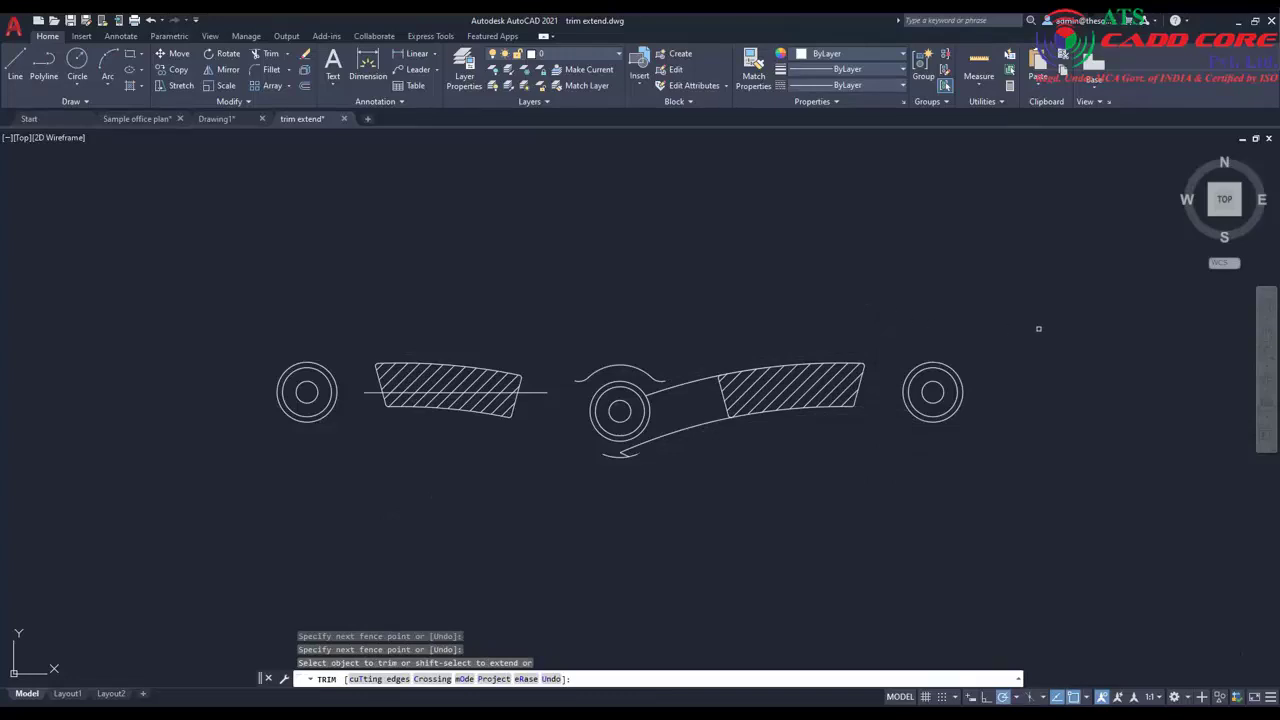
Start a crossing-window trim, cancel it, and undo the last trim to restore the arcs.
left_click(432, 679)
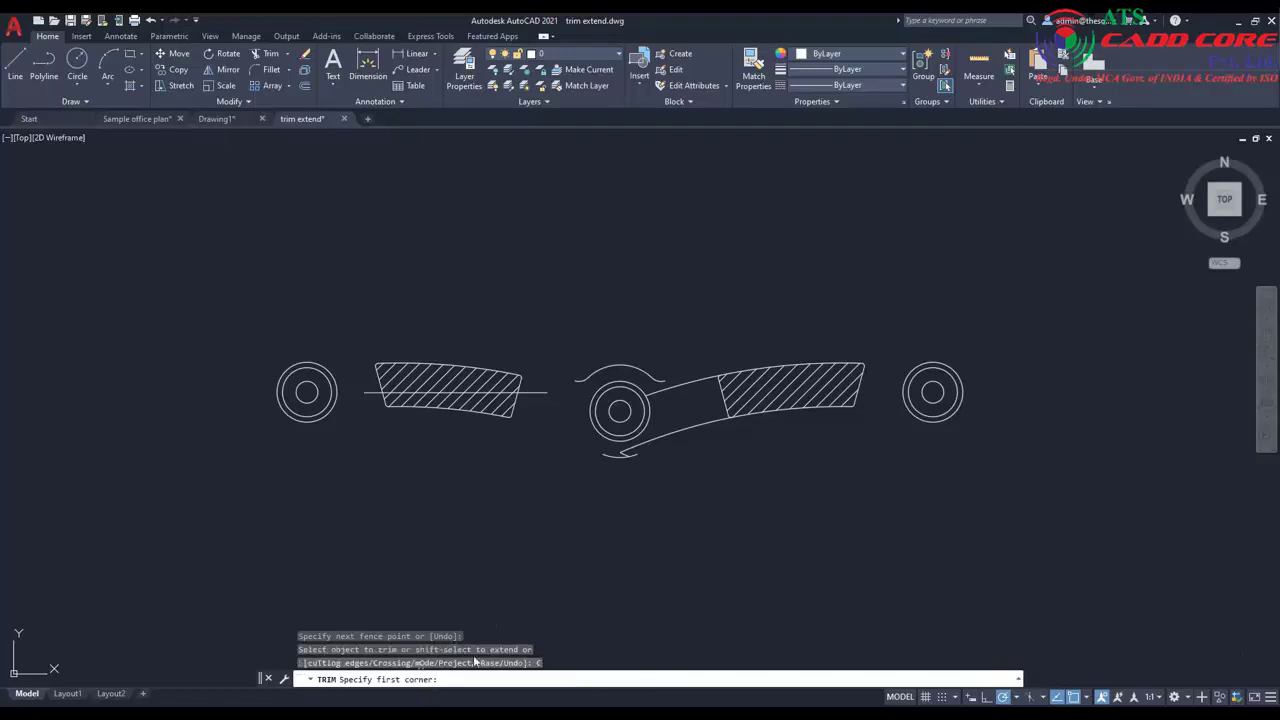
left_click(541, 287)
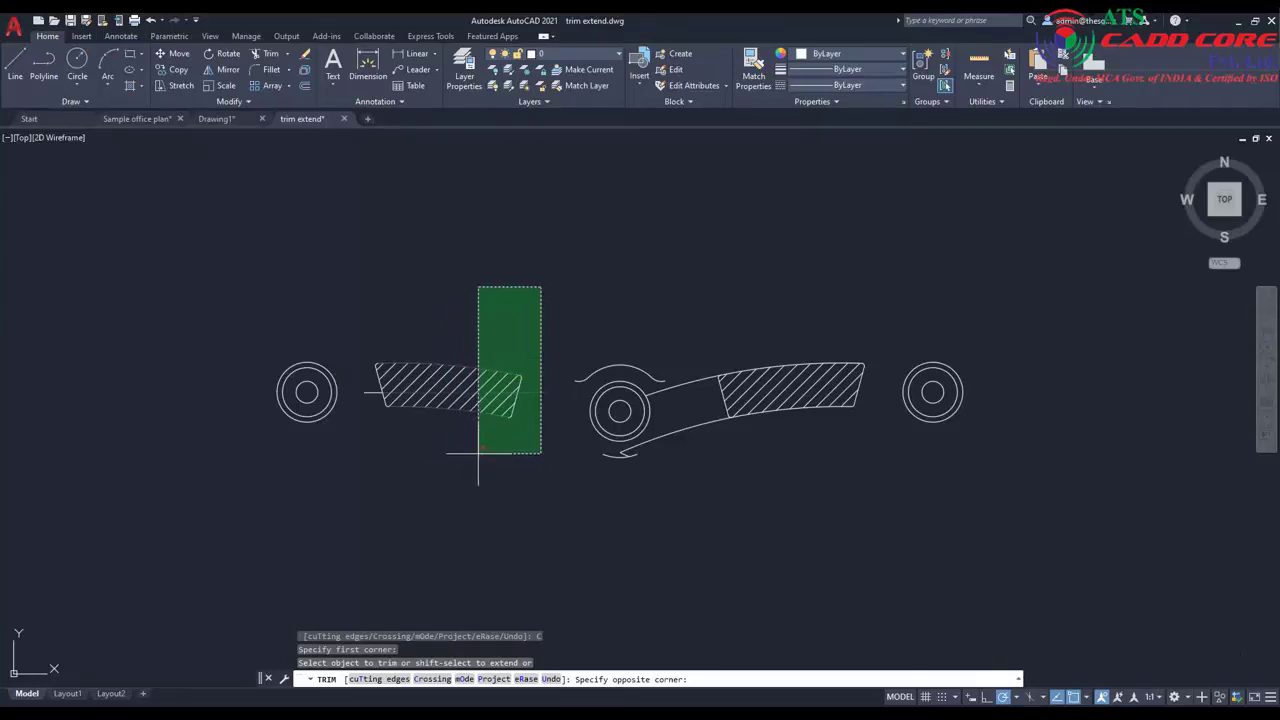
key("Escape")
key("ctrl+z")
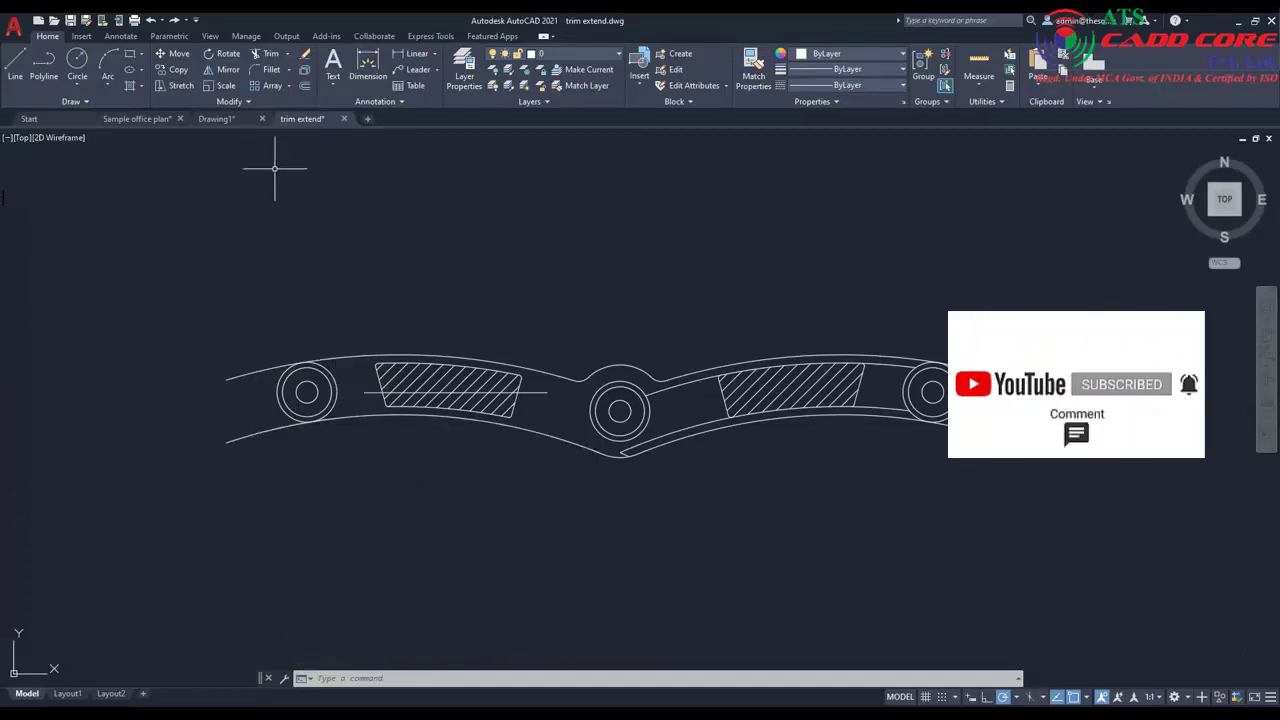
Extend the short horizontal line in the left hatched panel to the middle circle.
left_click(287, 56)
left_click(282, 101)
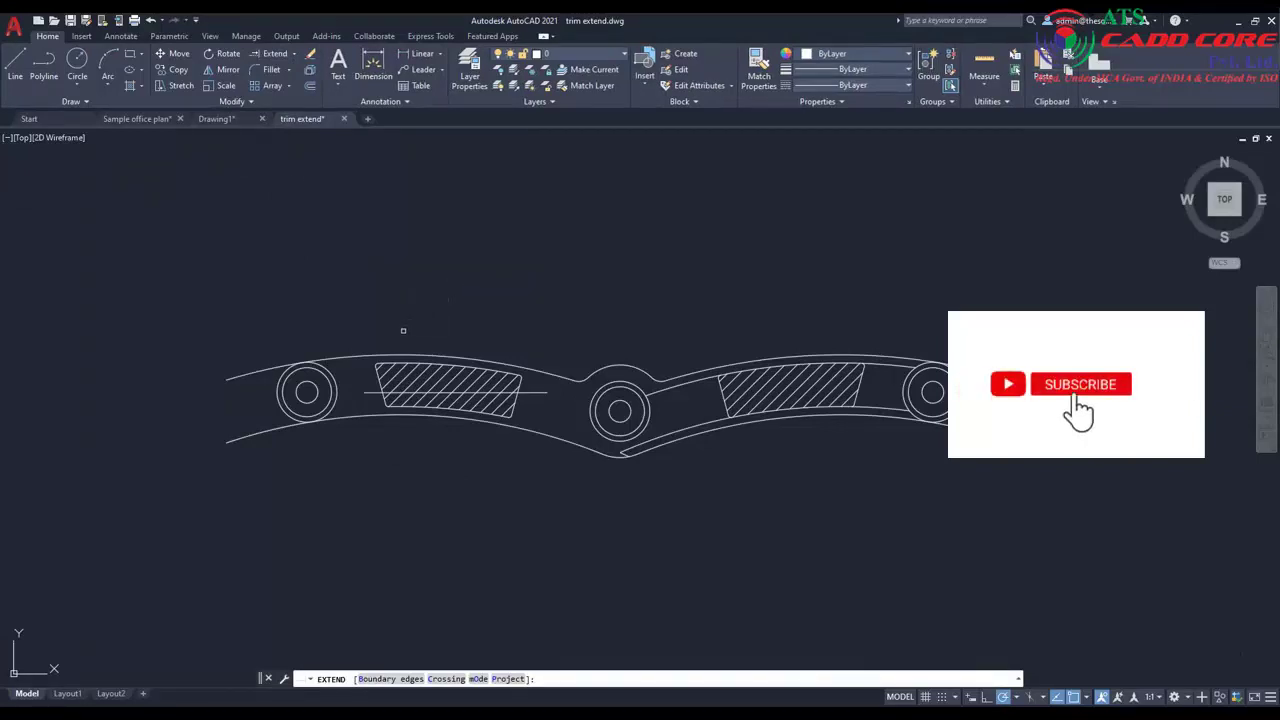
left_click(375, 381)
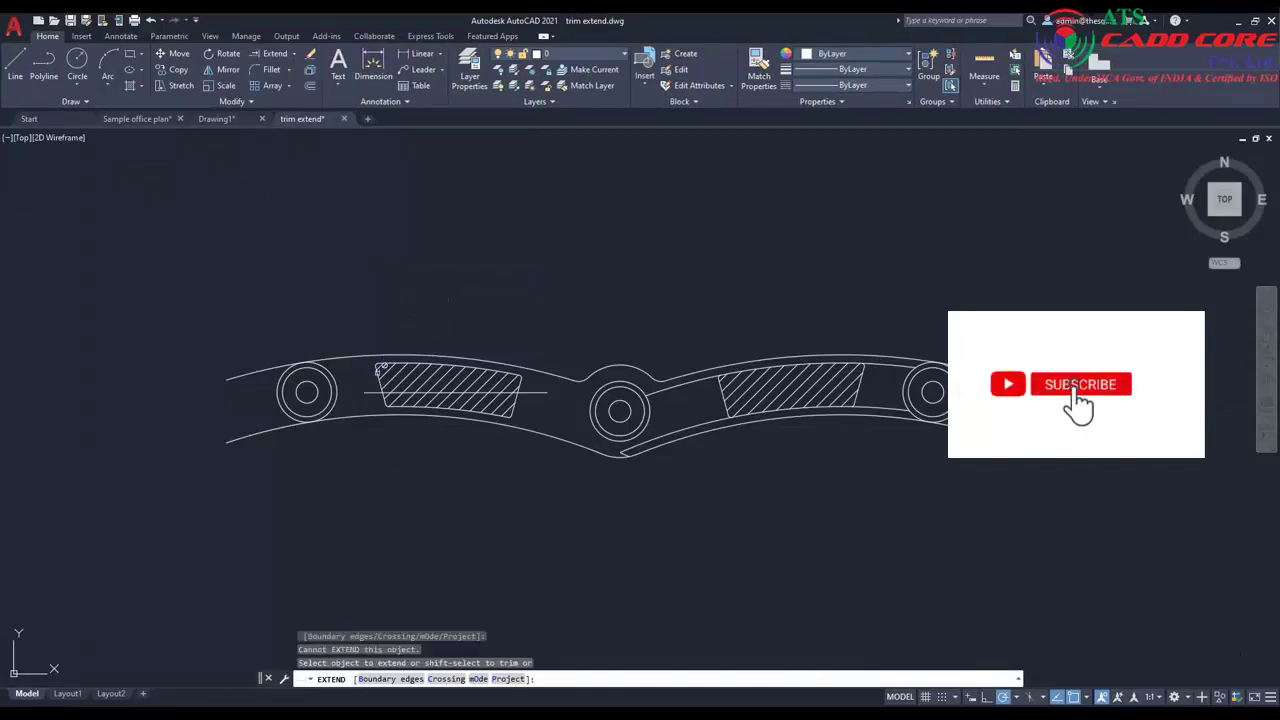
left_click(369, 393)
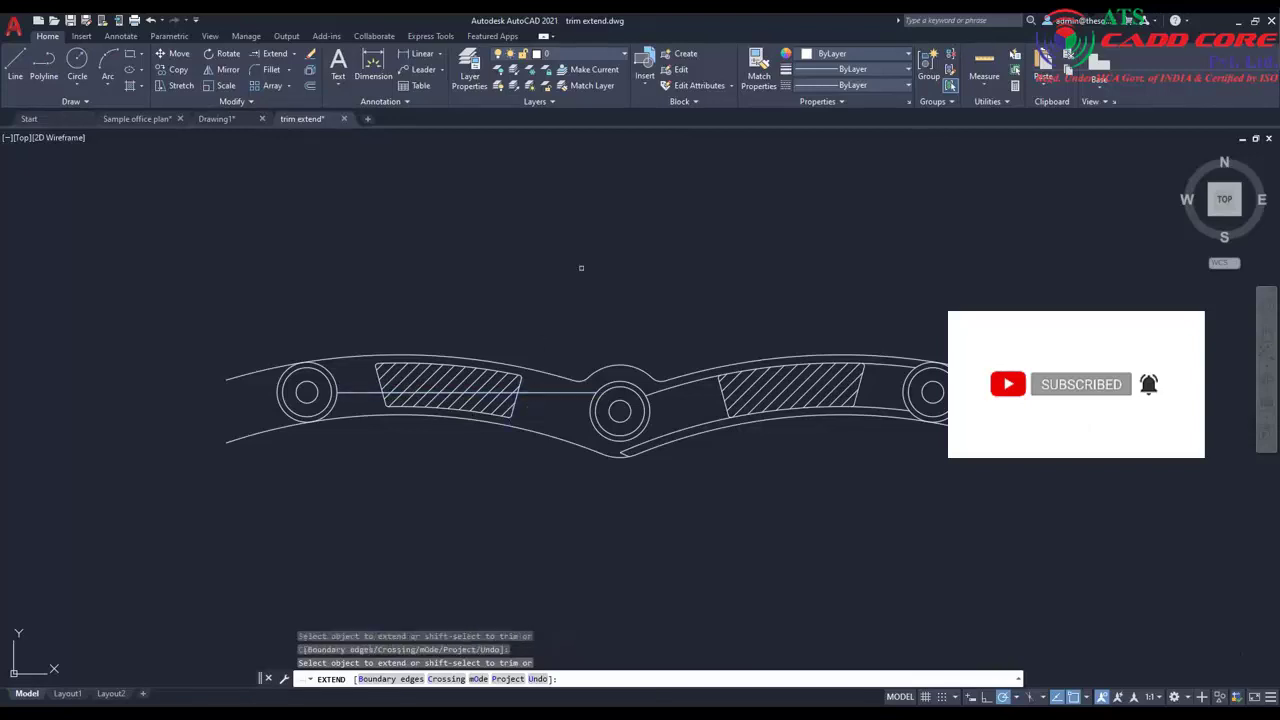
key("Return")
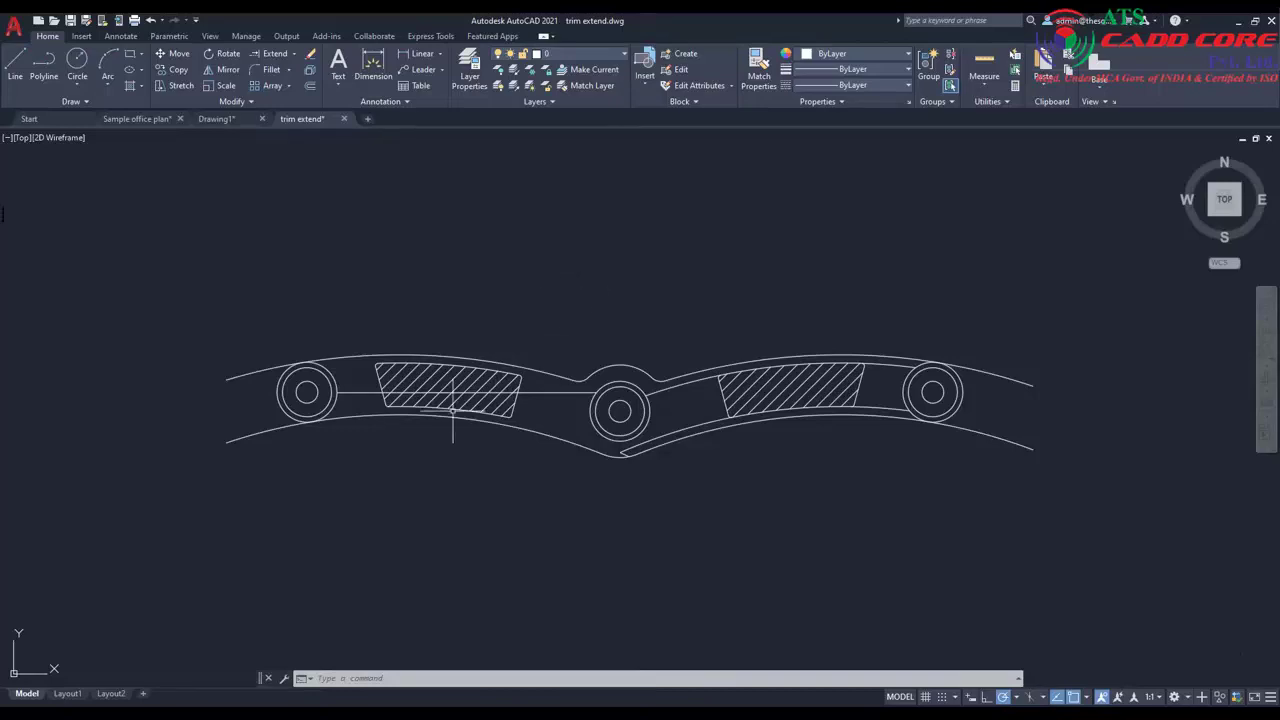
scroll(449, 409, "up", 4)
mouse_move(457, 403)
middle_mouse_down()
mouse_move(491, 449)
mouse_move(427, 445)
middle_mouse_up()
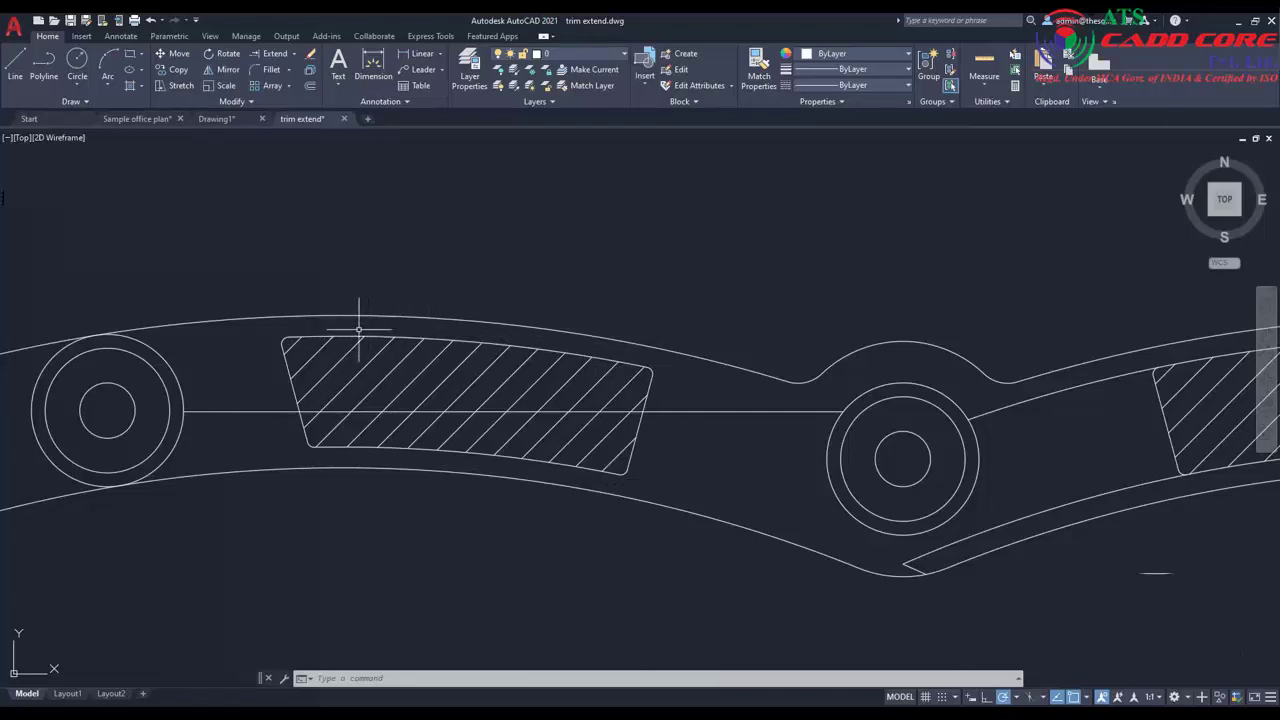
Trim the two pieces of horizontal line inside the left hatched panel.
left_click(290, 58)
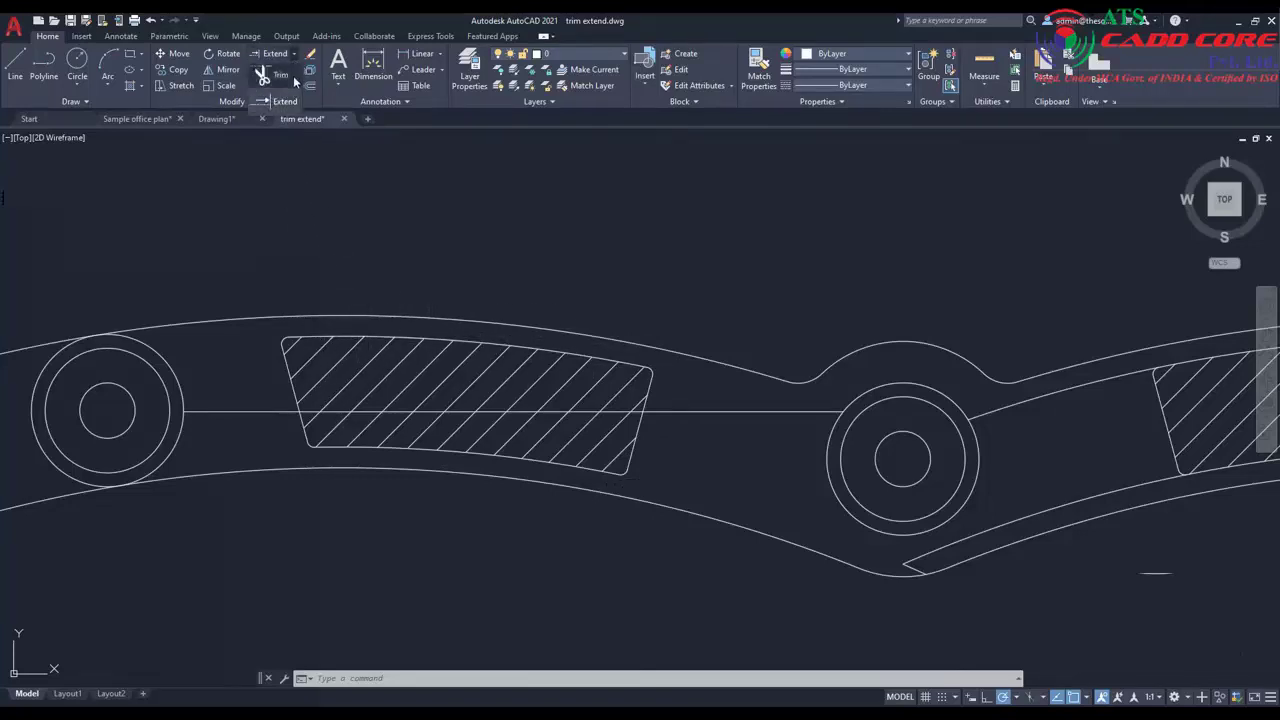
left_click(292, 79)
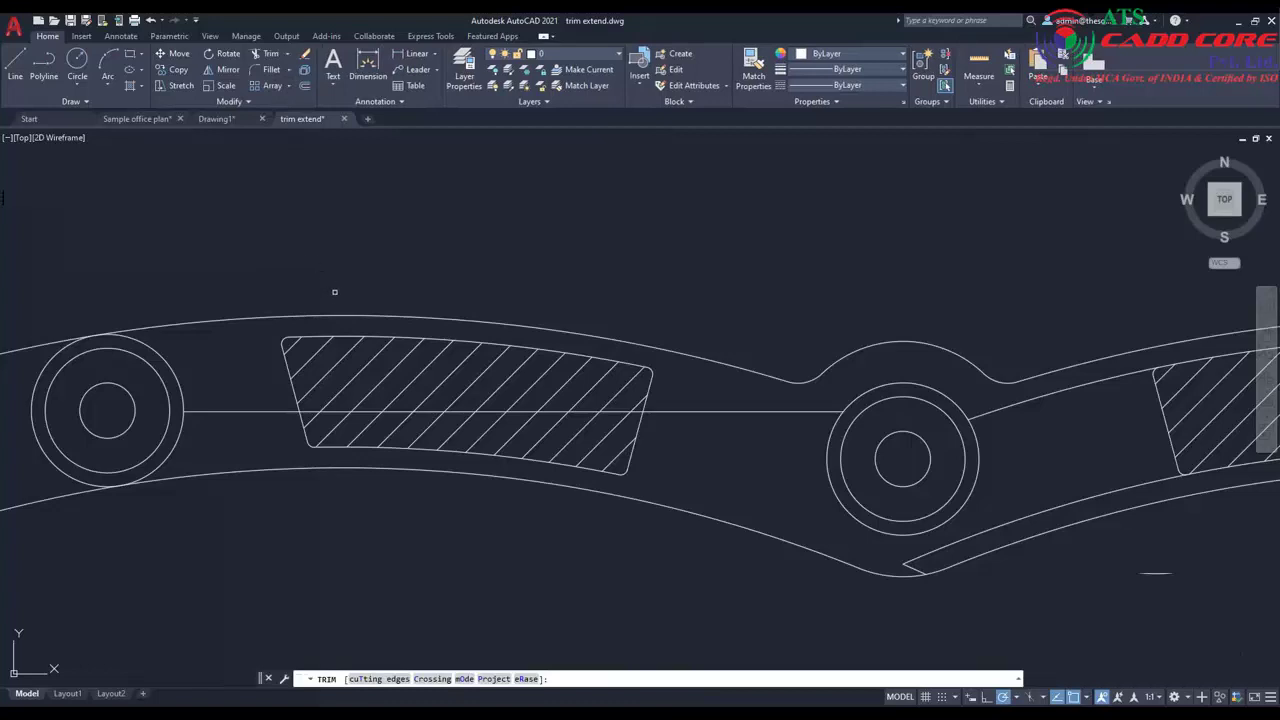
left_click(369, 411)
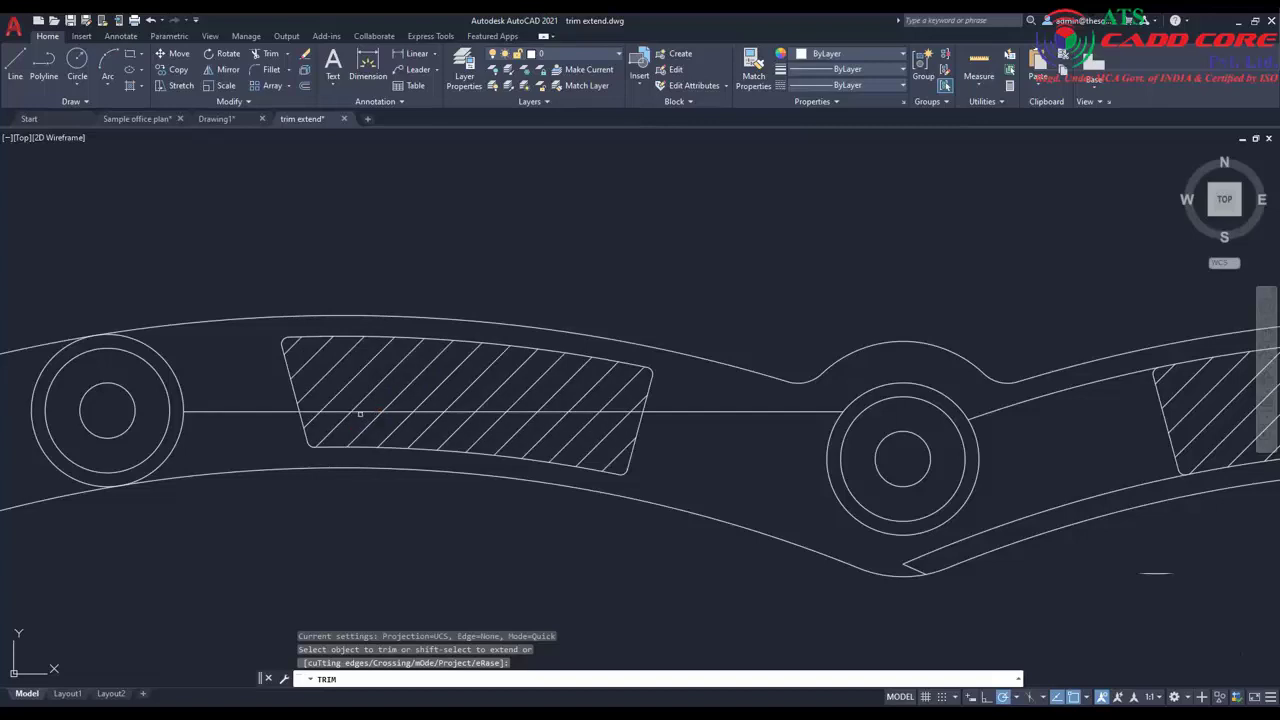
left_click(361, 411)
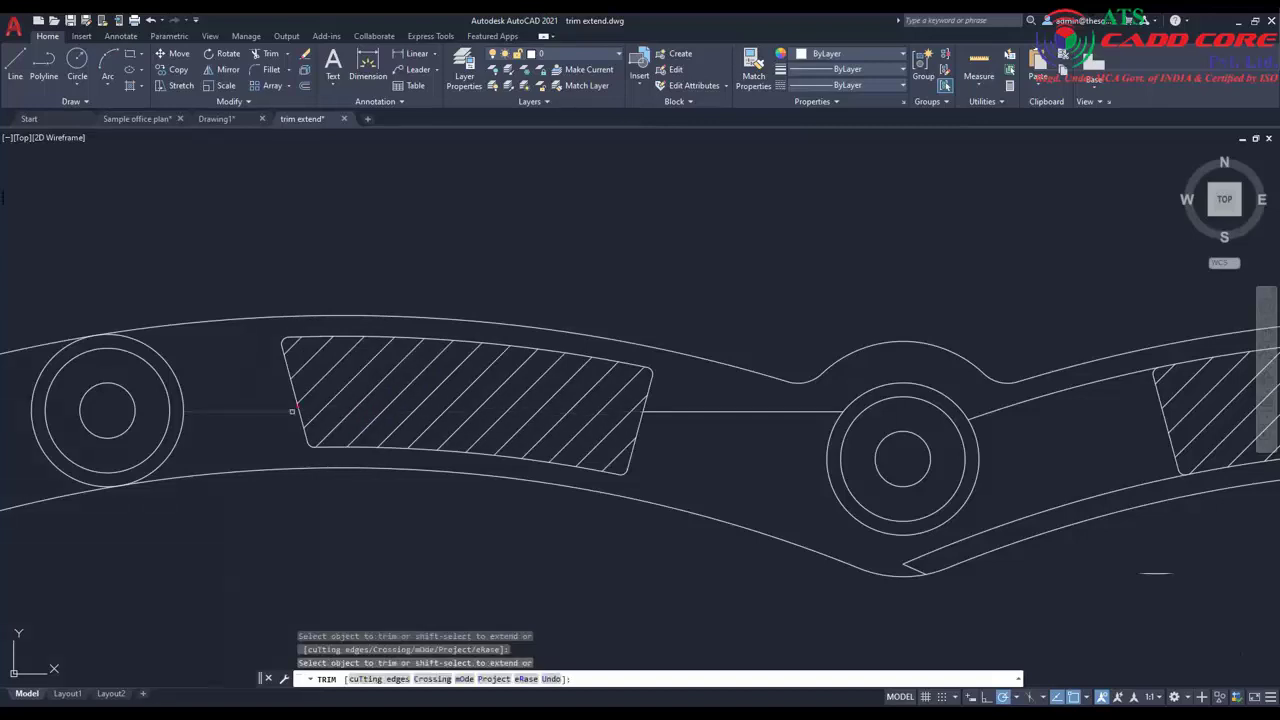
key("Return")
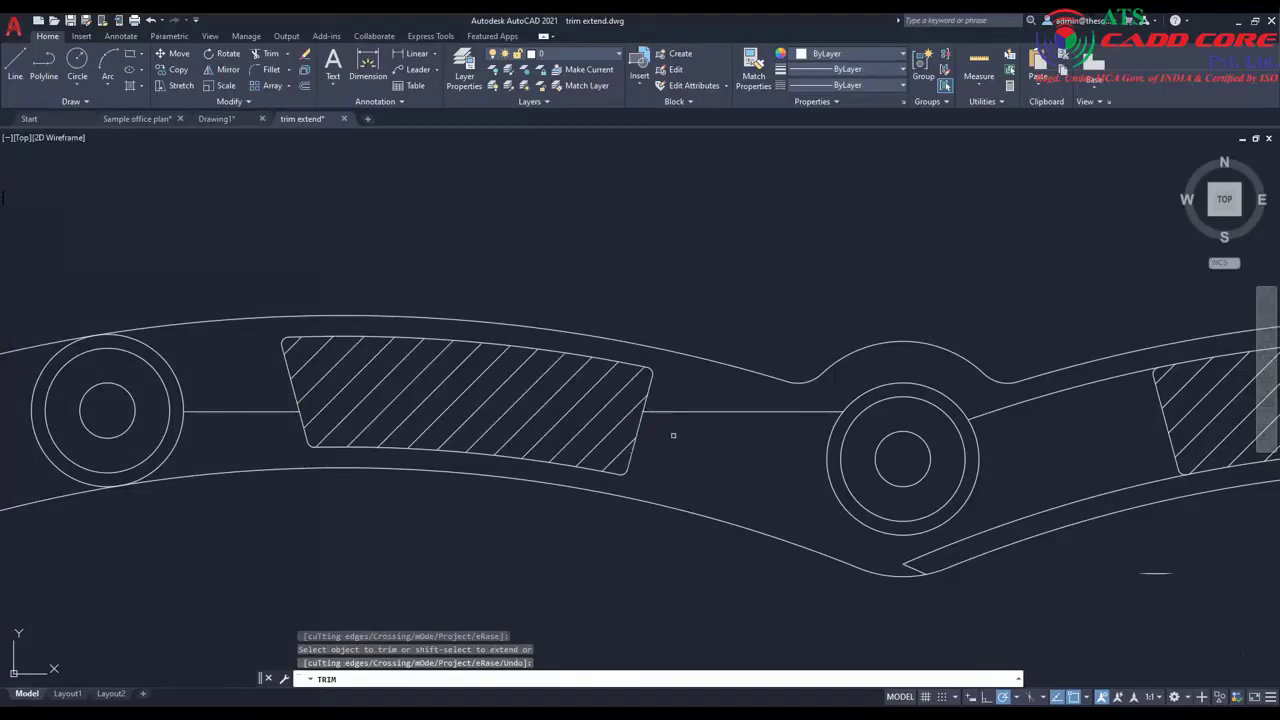
key("Escape")
middle_click_drag(1086, 457, 719, 417)
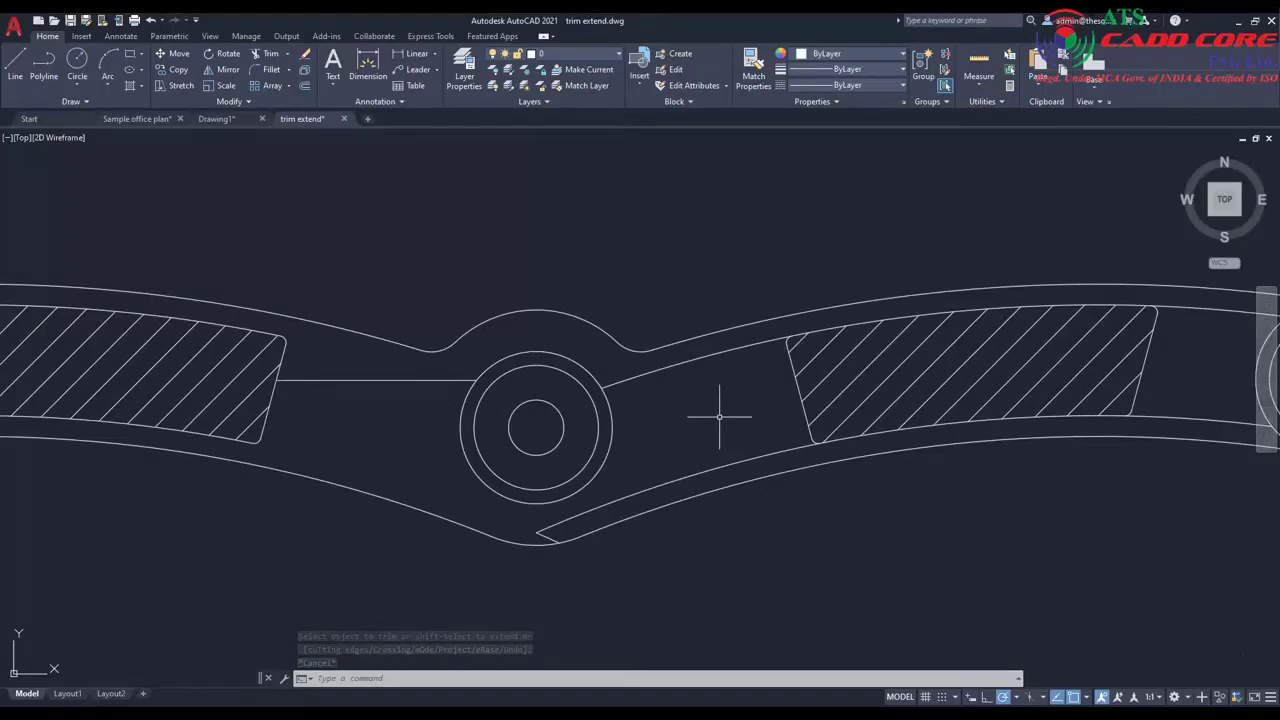
middle_click_drag(301, 412, 531, 409)
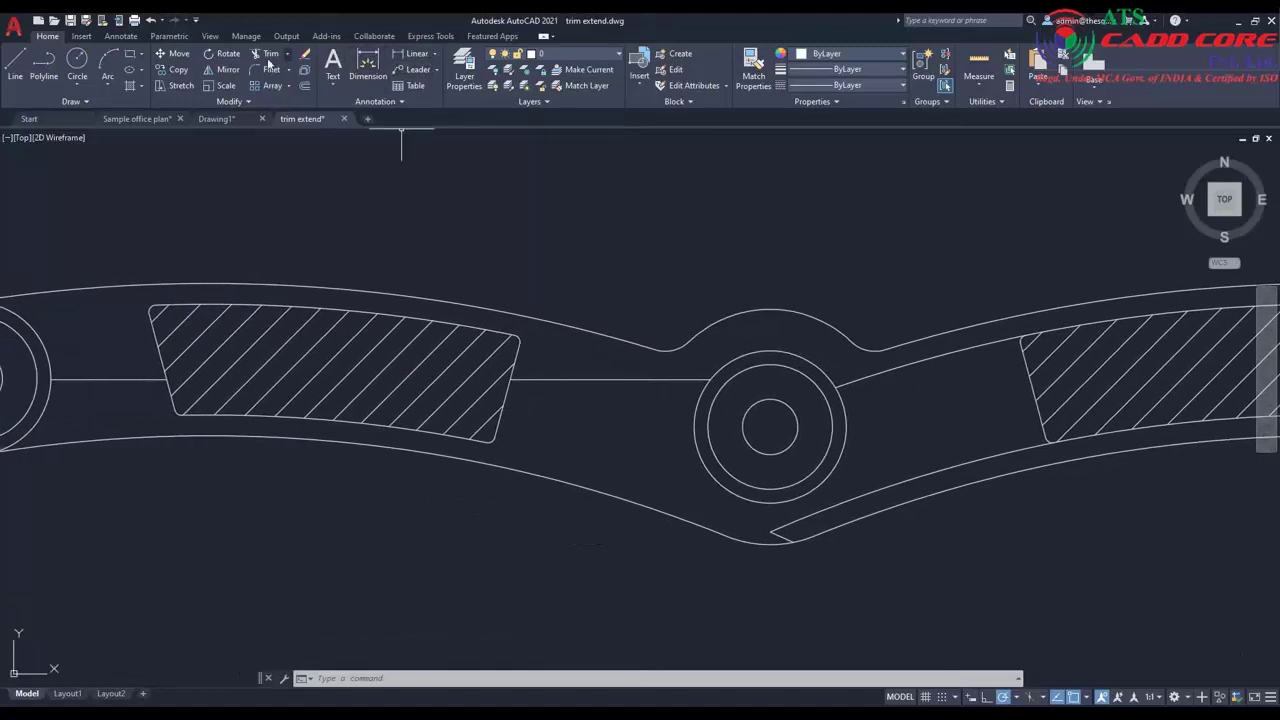
Extend the horizontal line beside the next hatched panel until it touches the neighbouring circle.
left_click(287, 54)
left_click(285, 102)
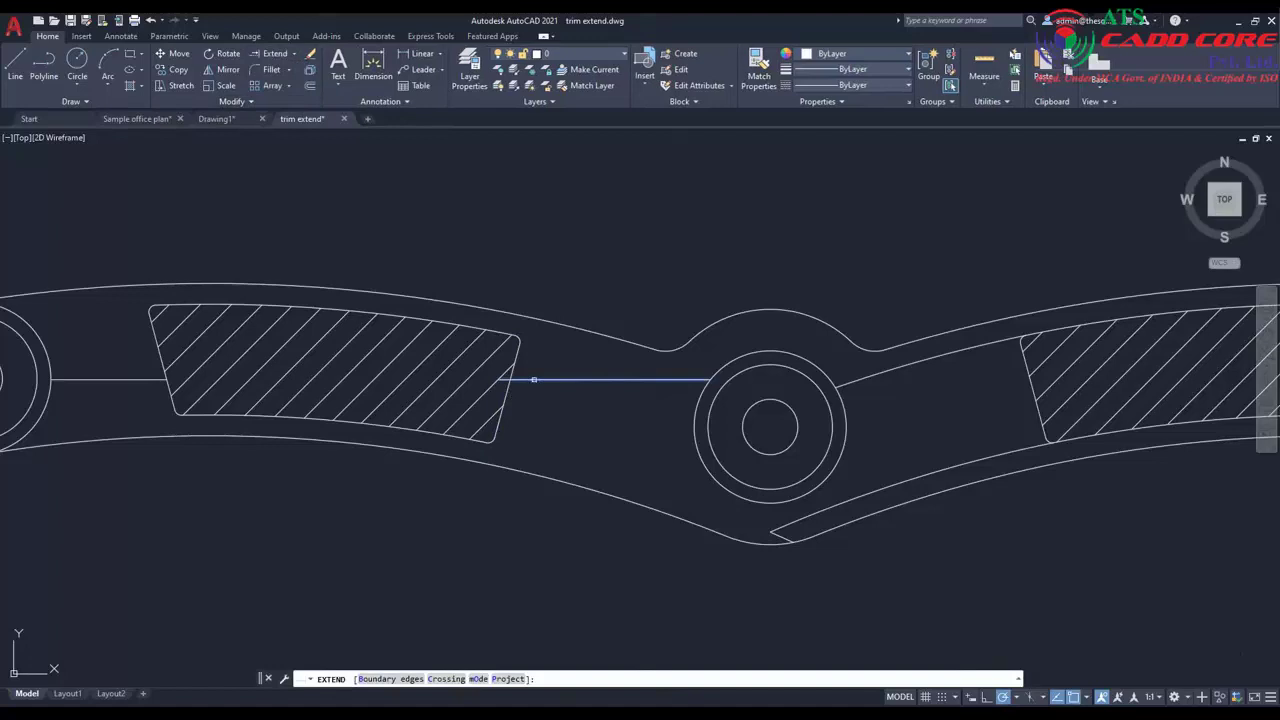
left_click(534, 380)
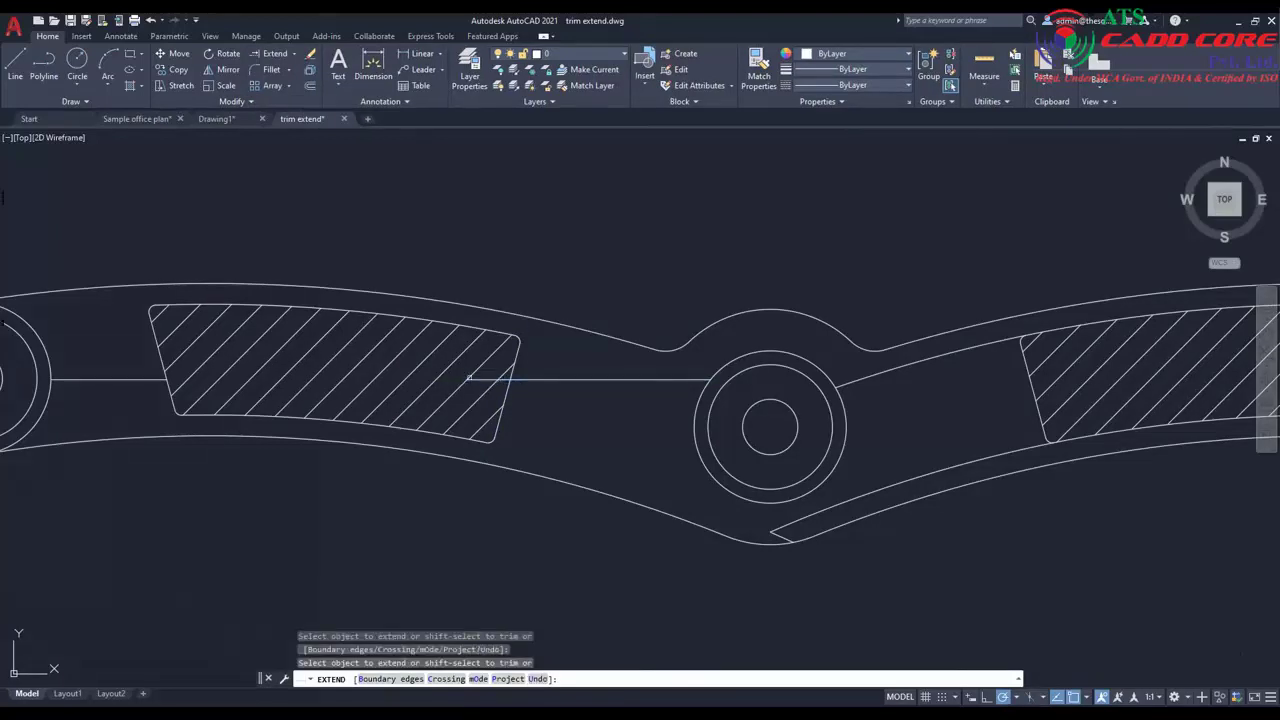
left_click(464, 378)
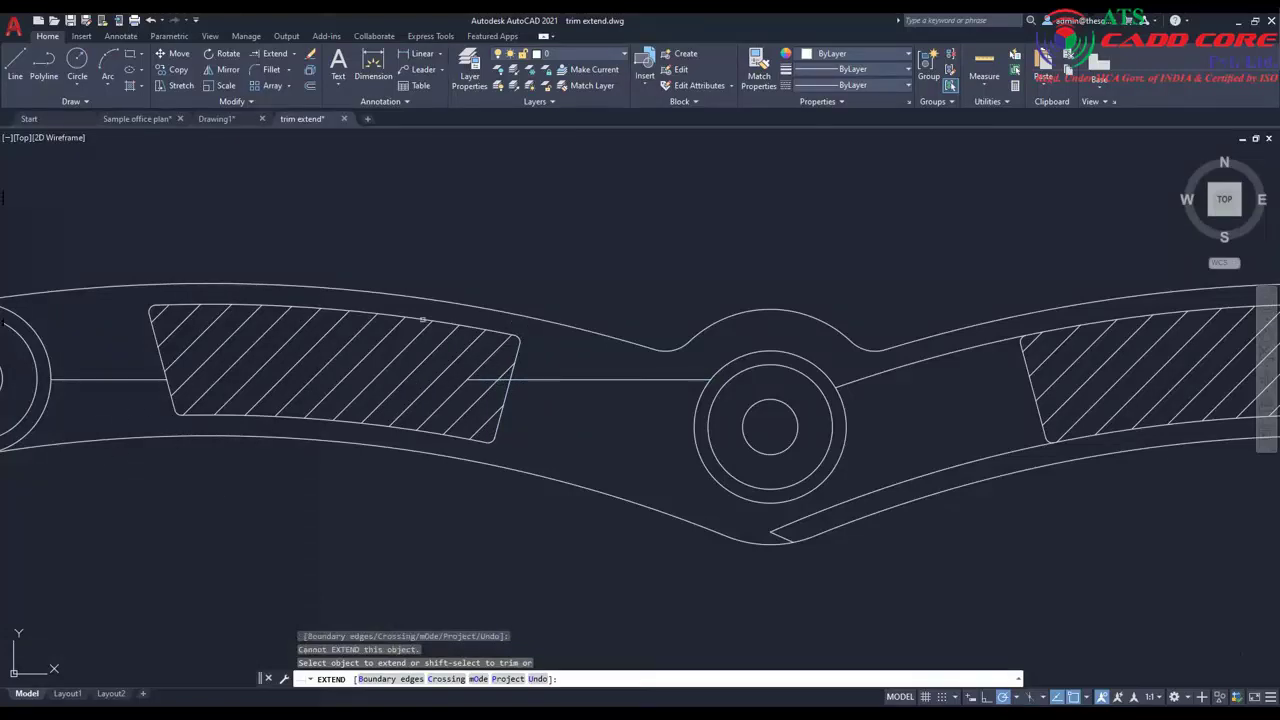
key("Escape")
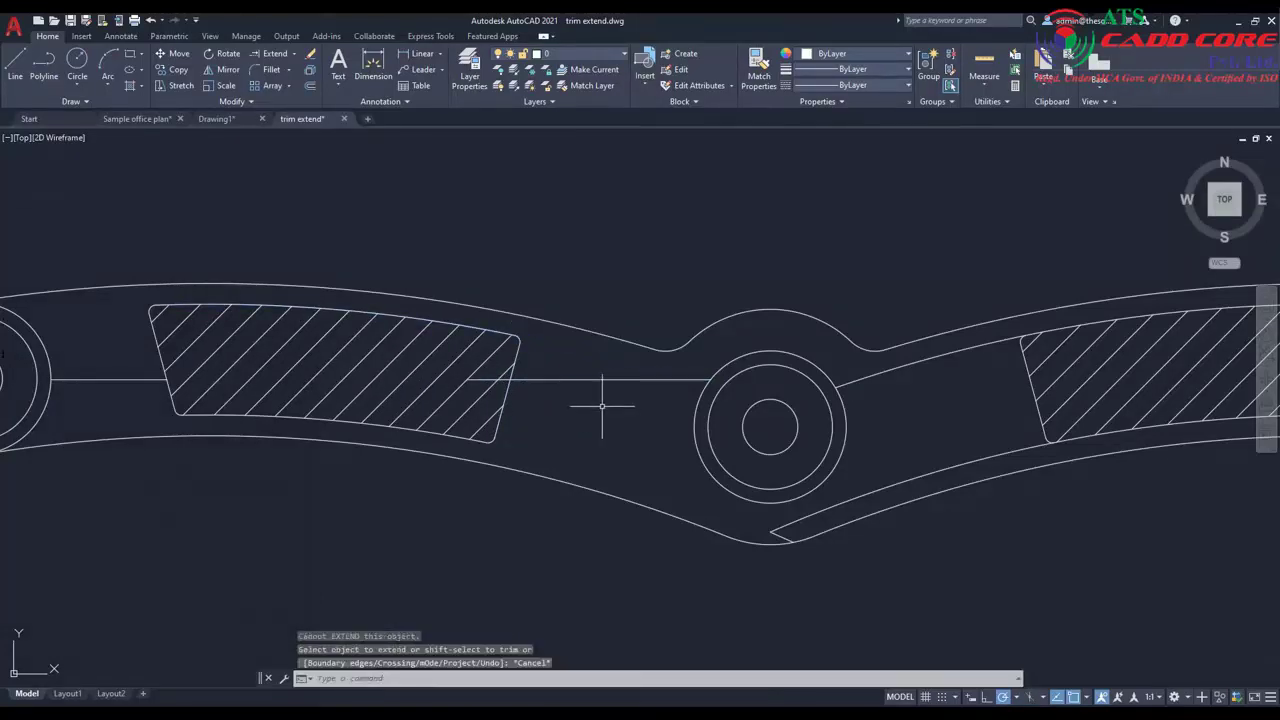
scroll(606, 407, "down", 4)
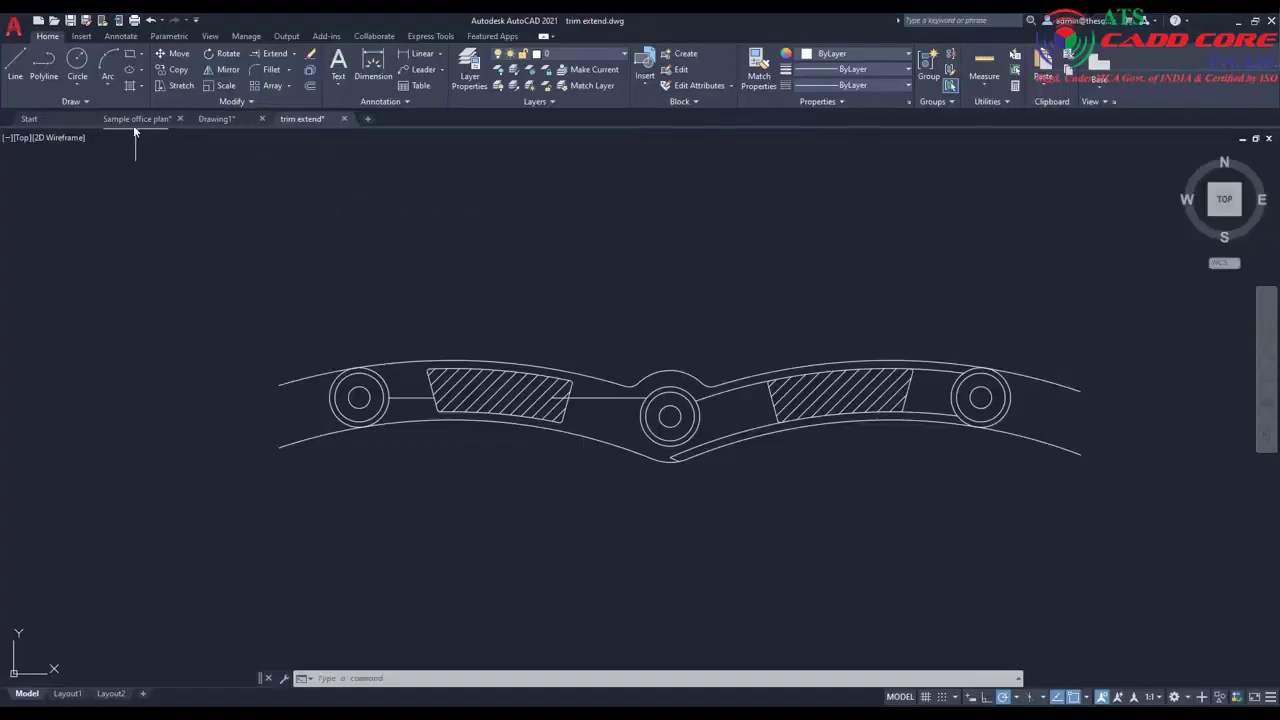
In the Sample office plan, draw a rectangular revision cloud along the bottom of the plan.
left_click(133, 119)
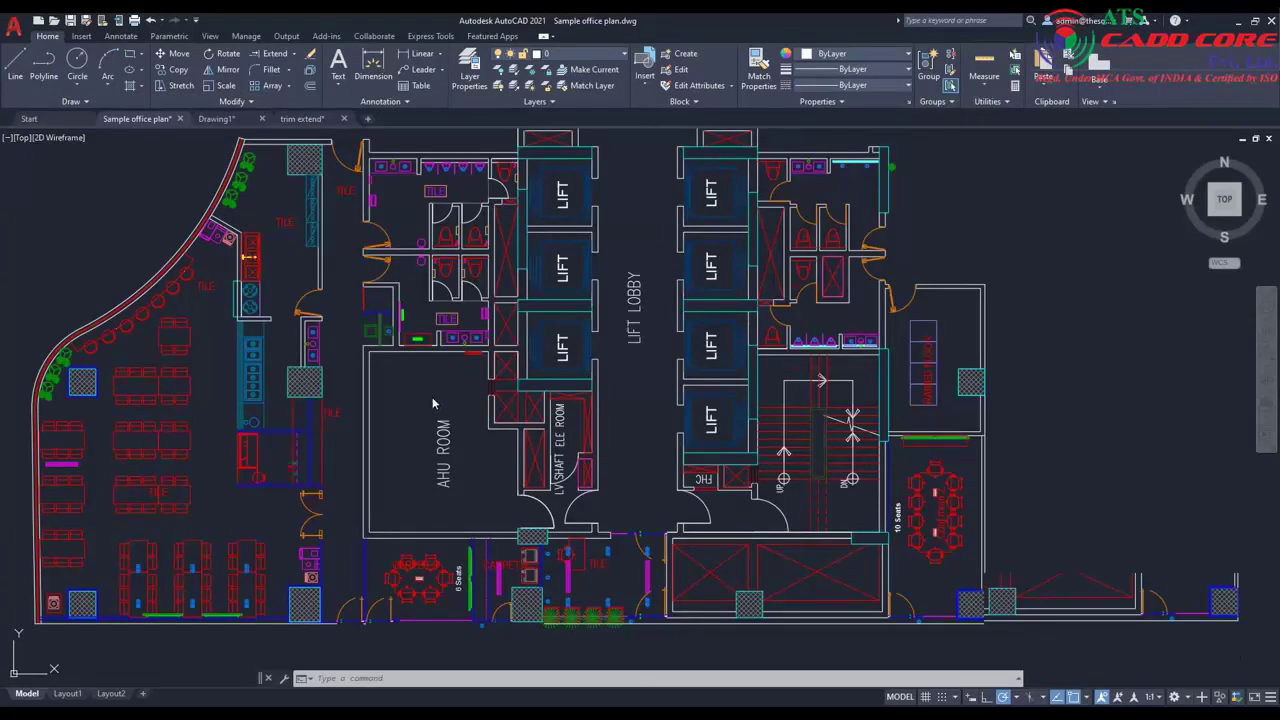
left_click(383, 391)
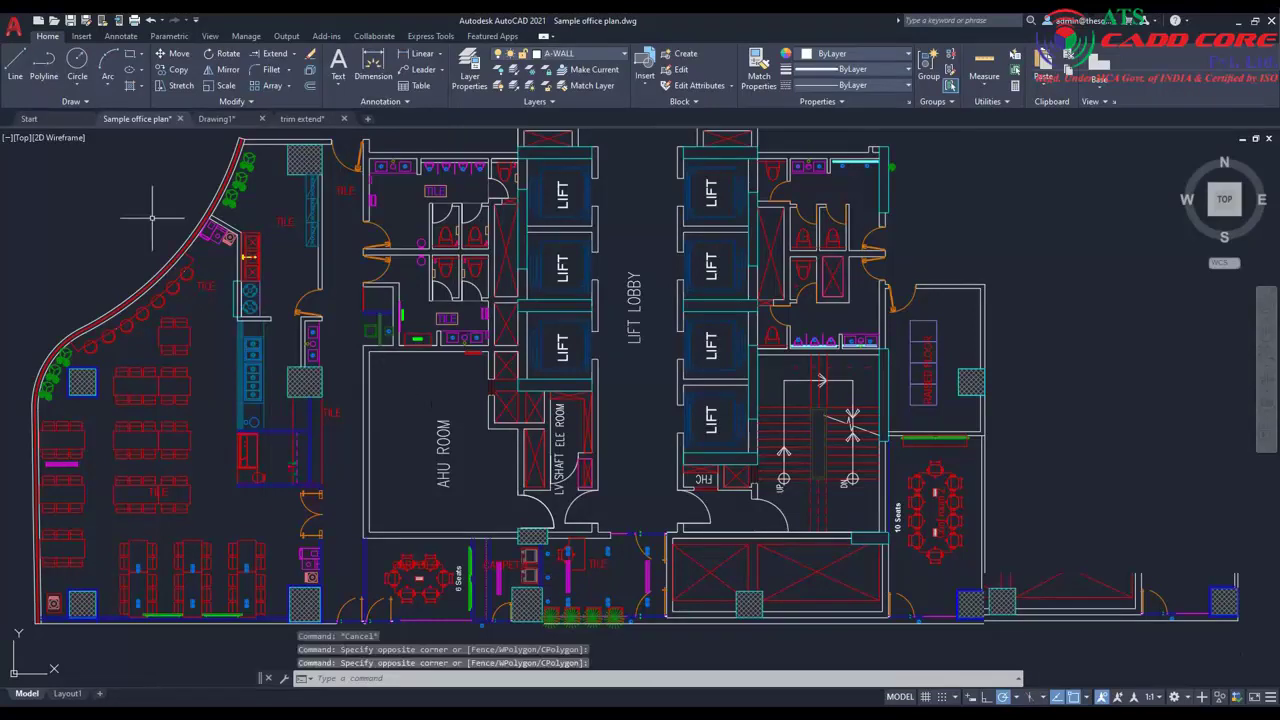
left_click(86, 102)
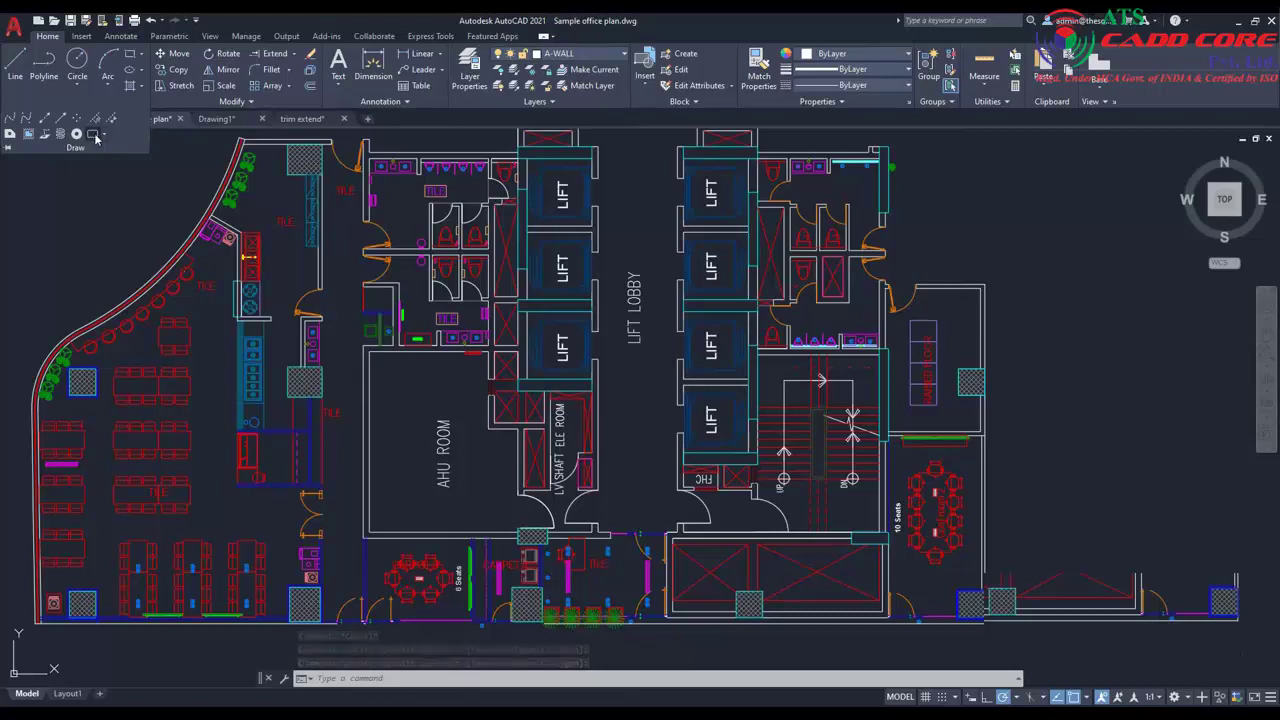
left_click(93, 134)
scroll(428, 387, "down", 3)
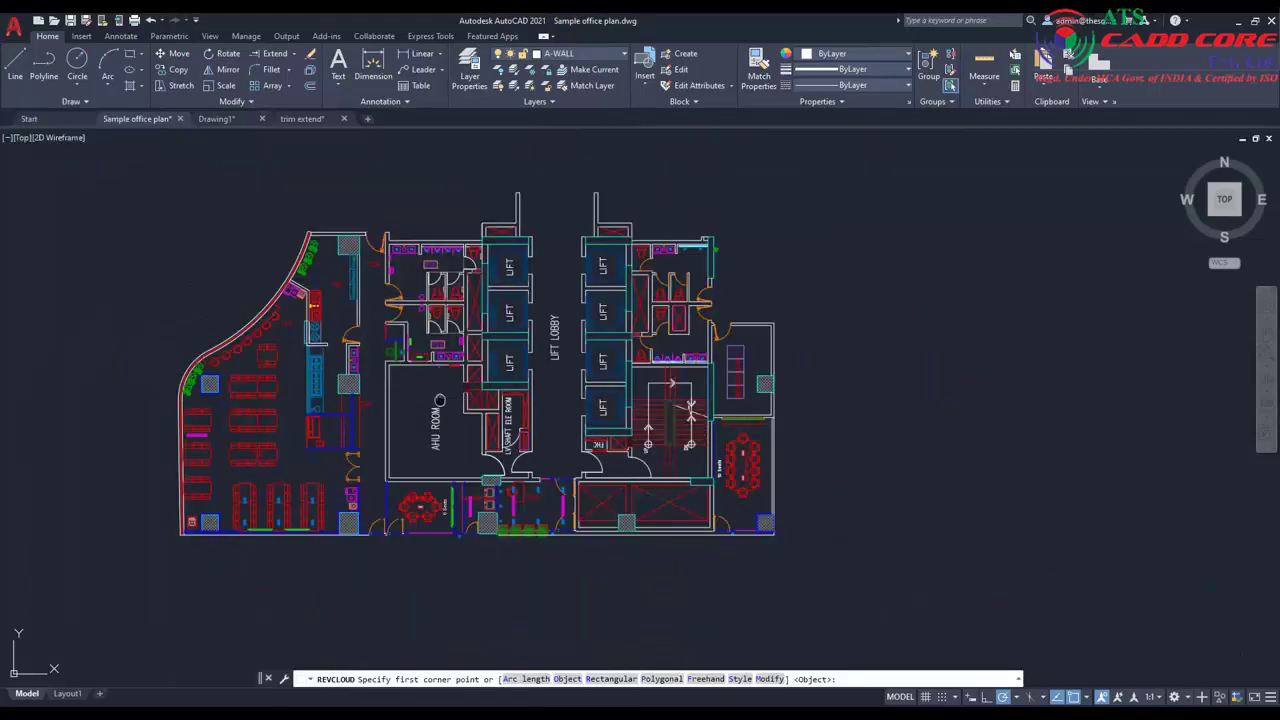
middle_click_drag(433, 396, 637, 352)
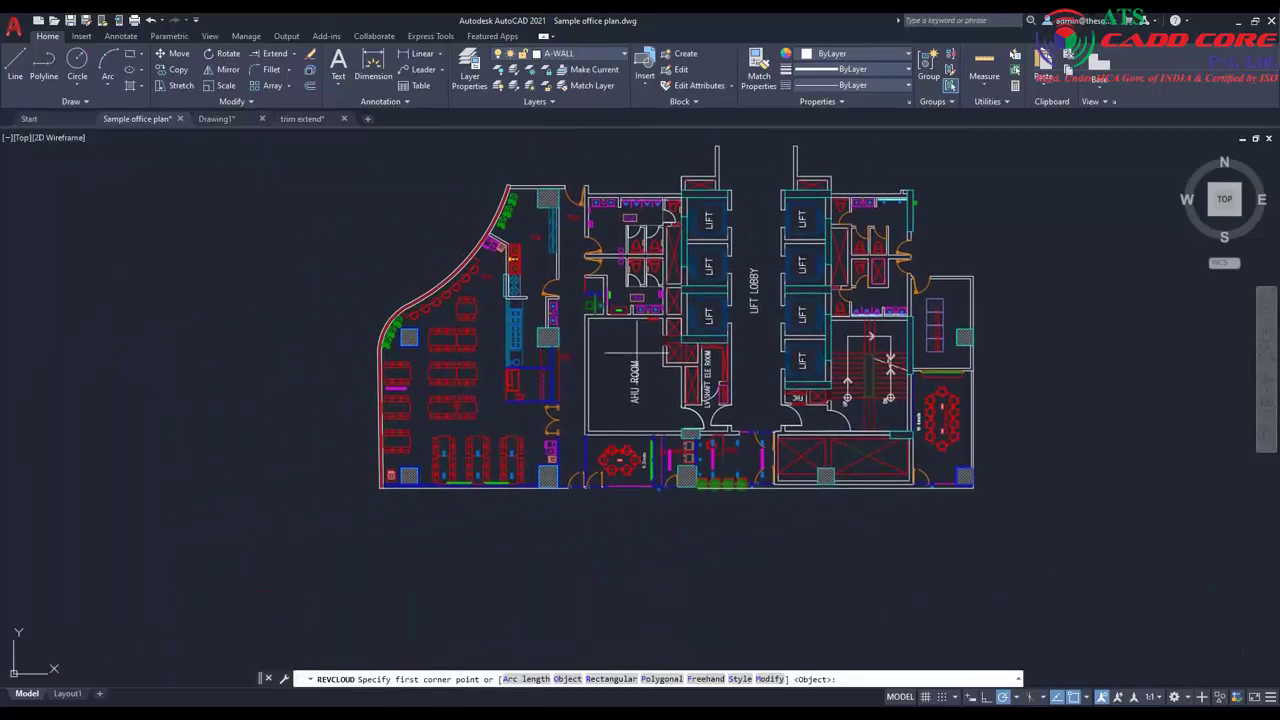
left_click(531, 449)
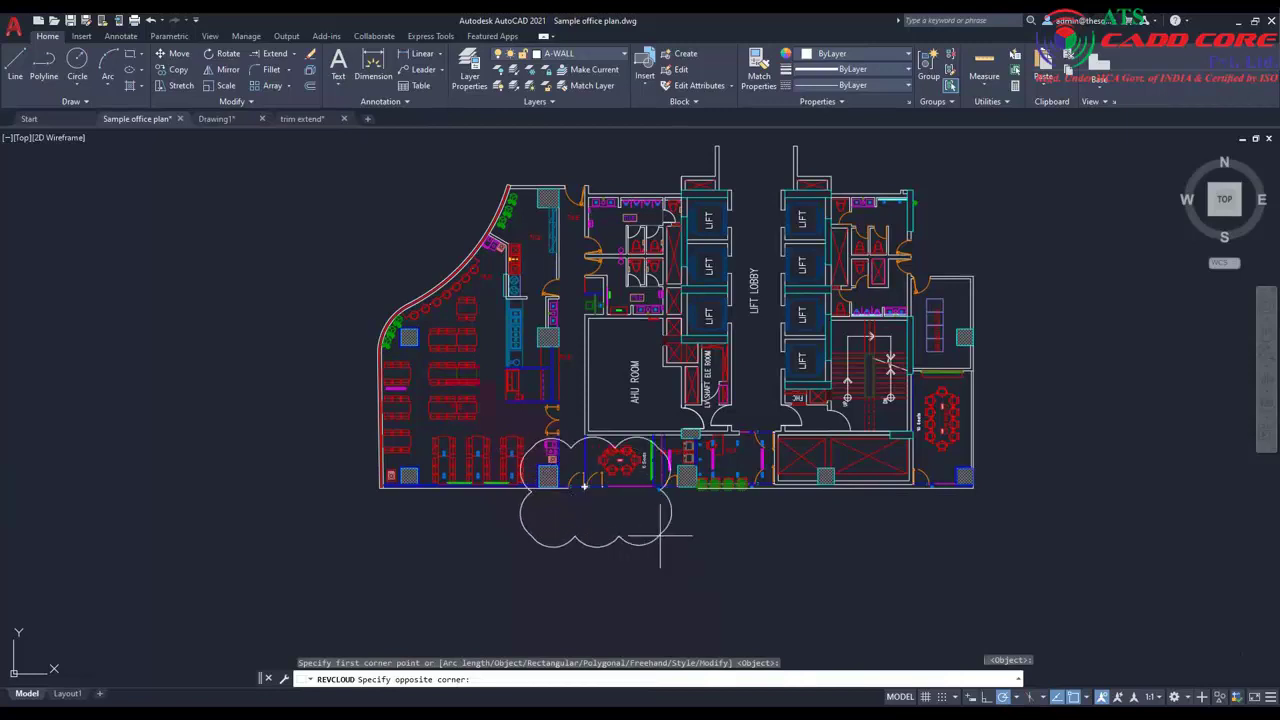
left_click(726, 524)
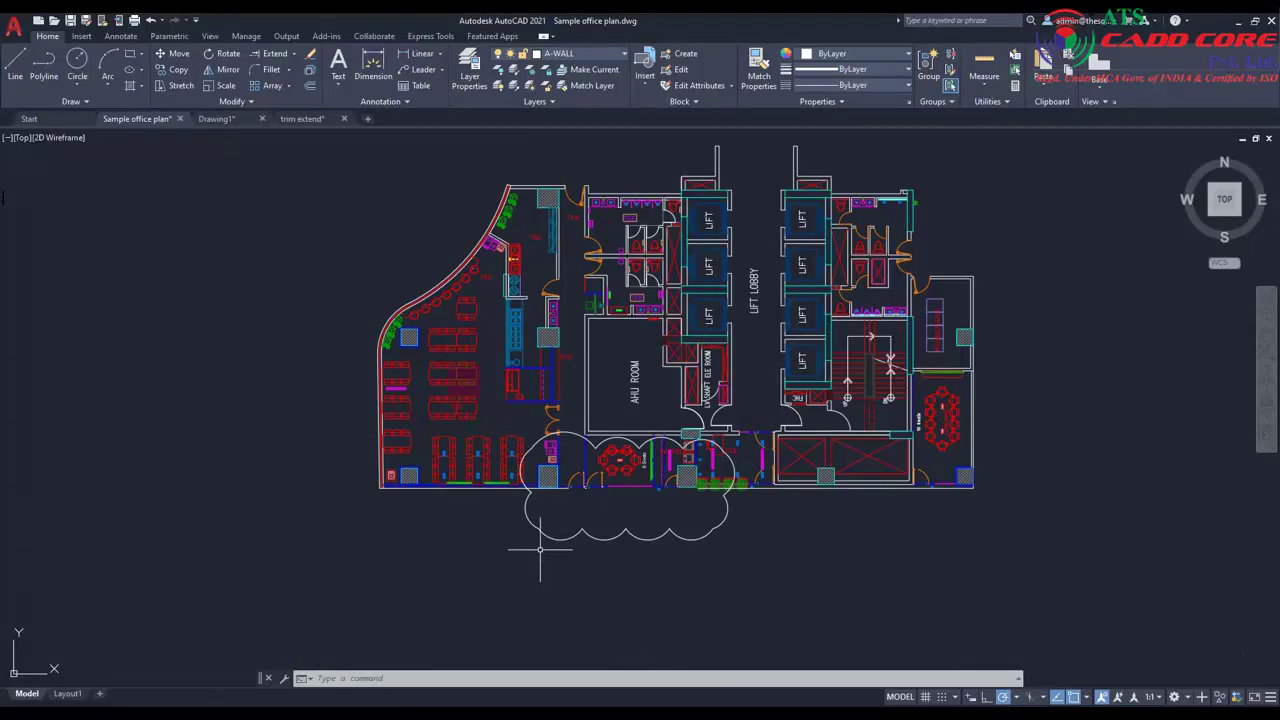
Set the revision cloud's arc length to 3' in its Properties.
left_click(528, 511)
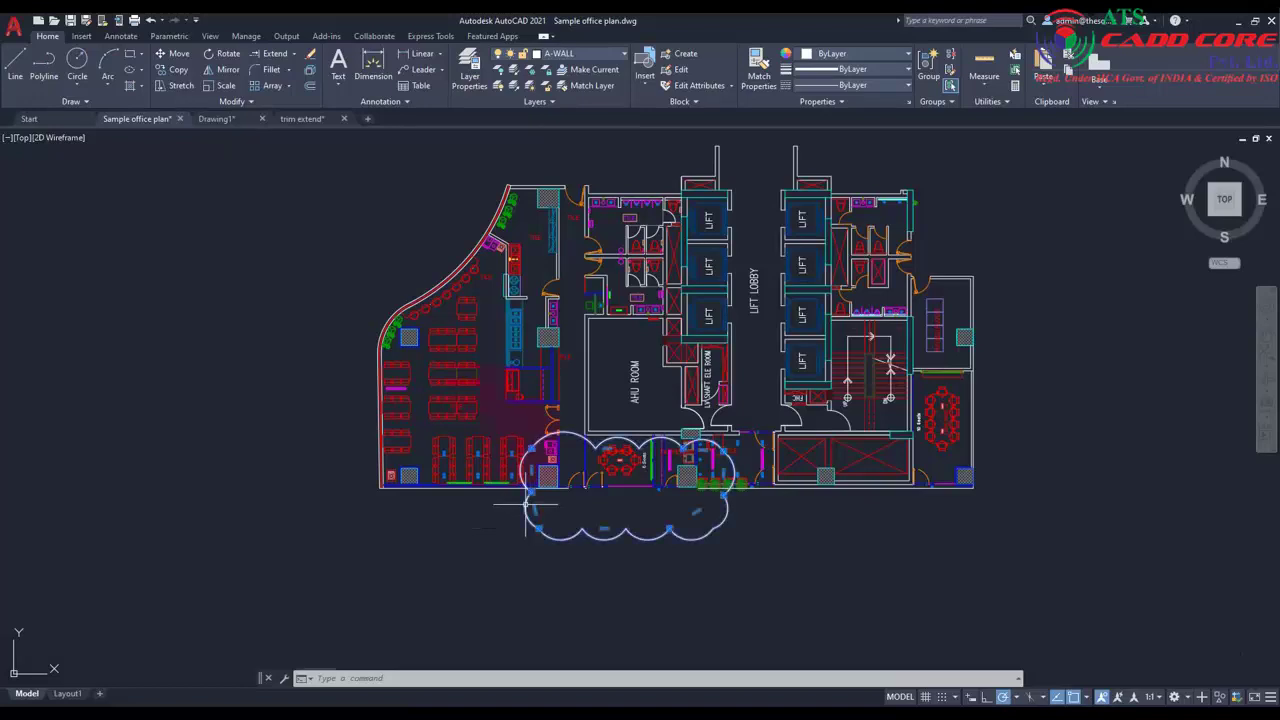
right_click(323, 455)
left_click(369, 436)
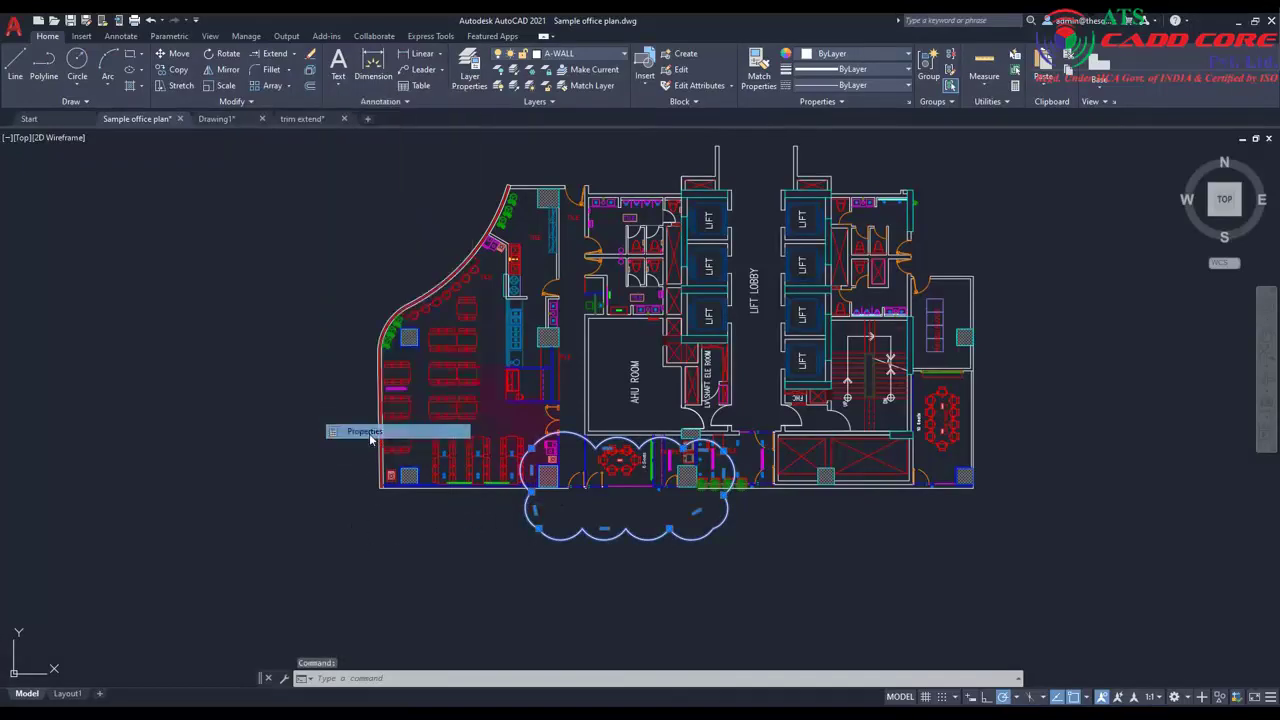
left_click(739, 394)
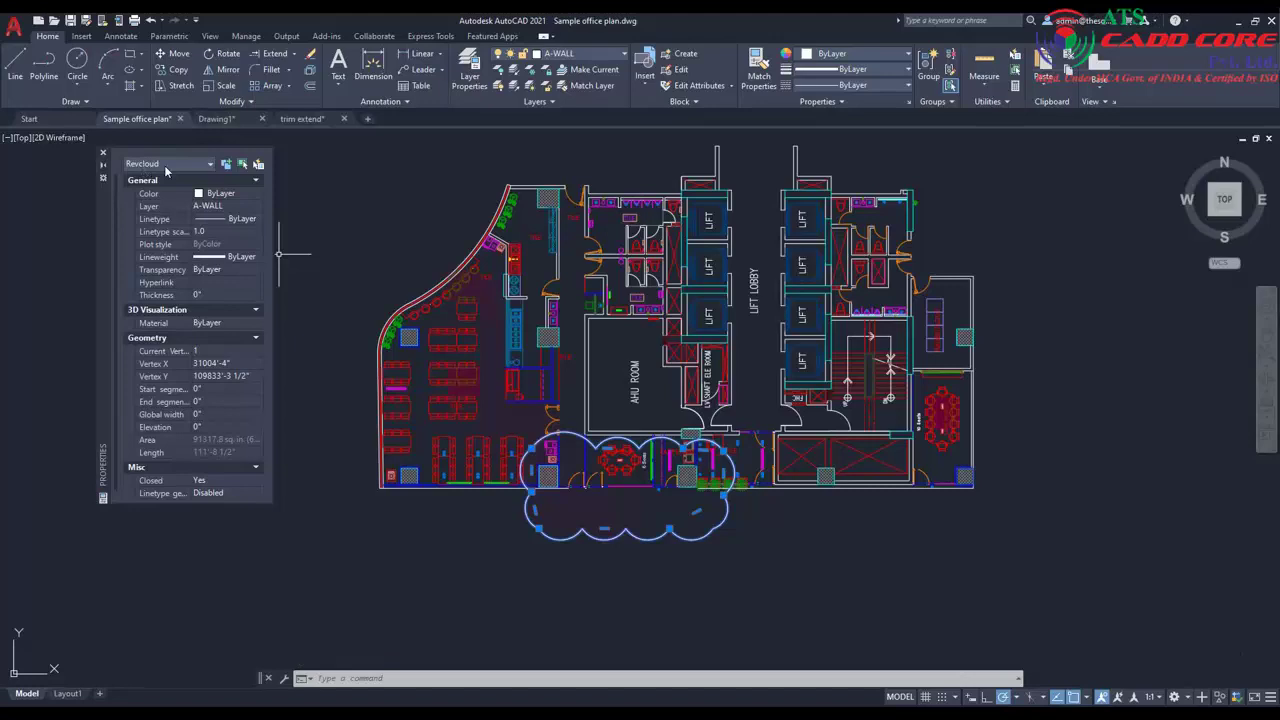
scroll(213, 410, "down", 1)
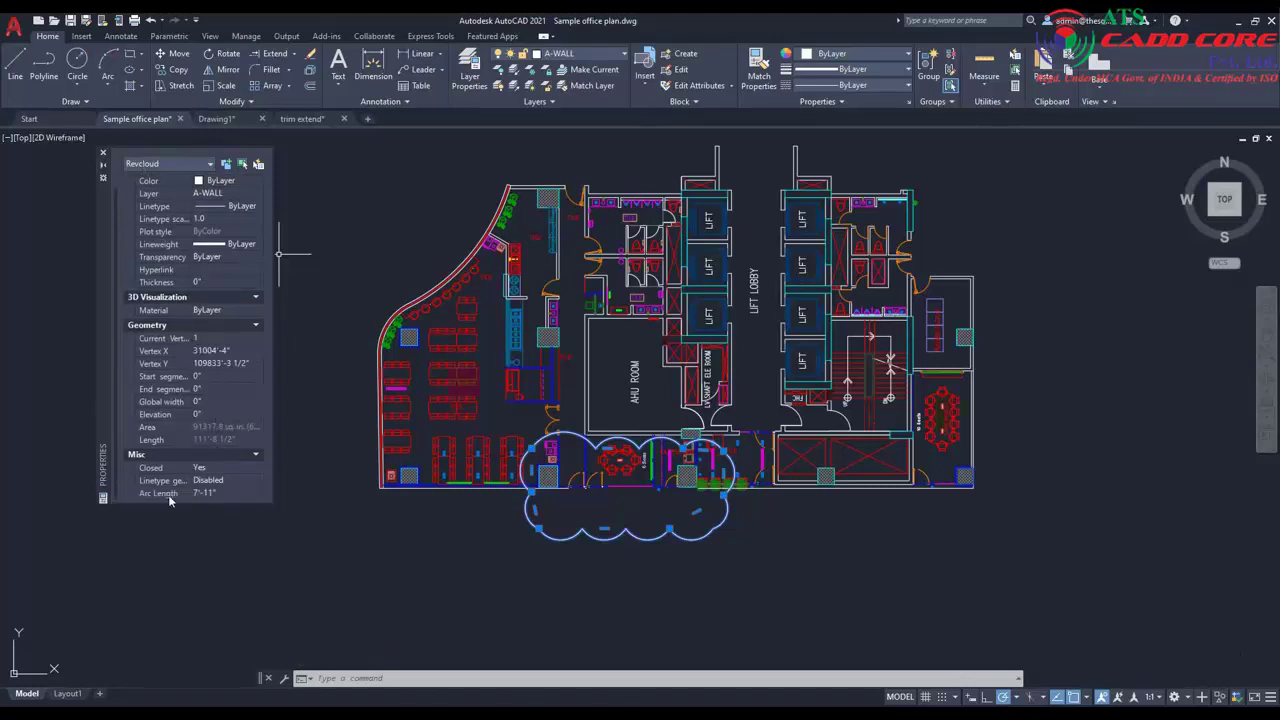
left_click(208, 493)
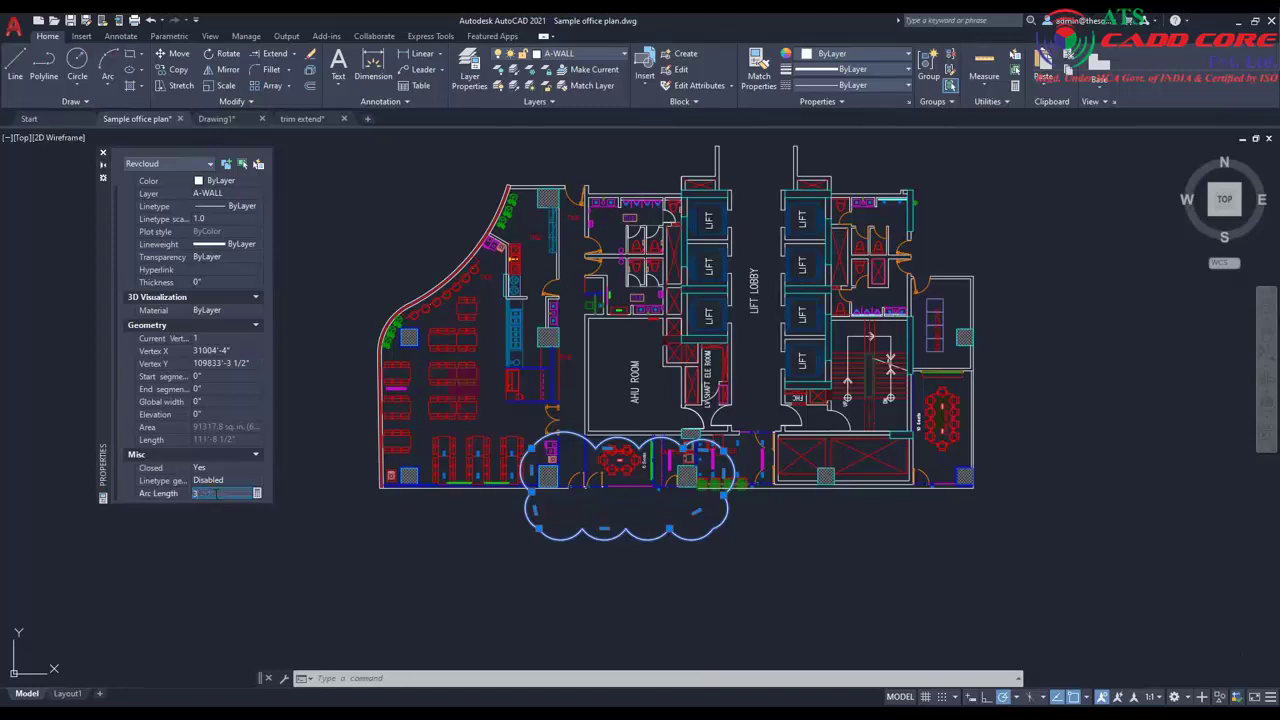
type("3'")
key("Return")
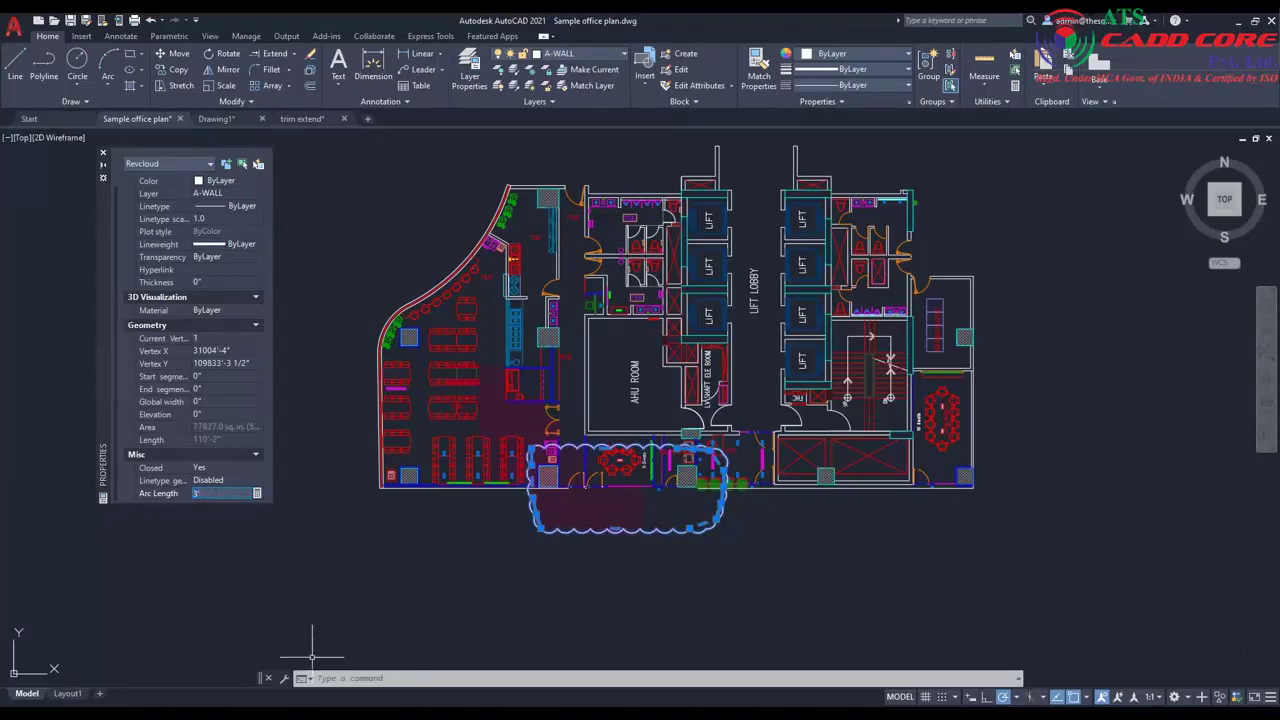
key("Escape")
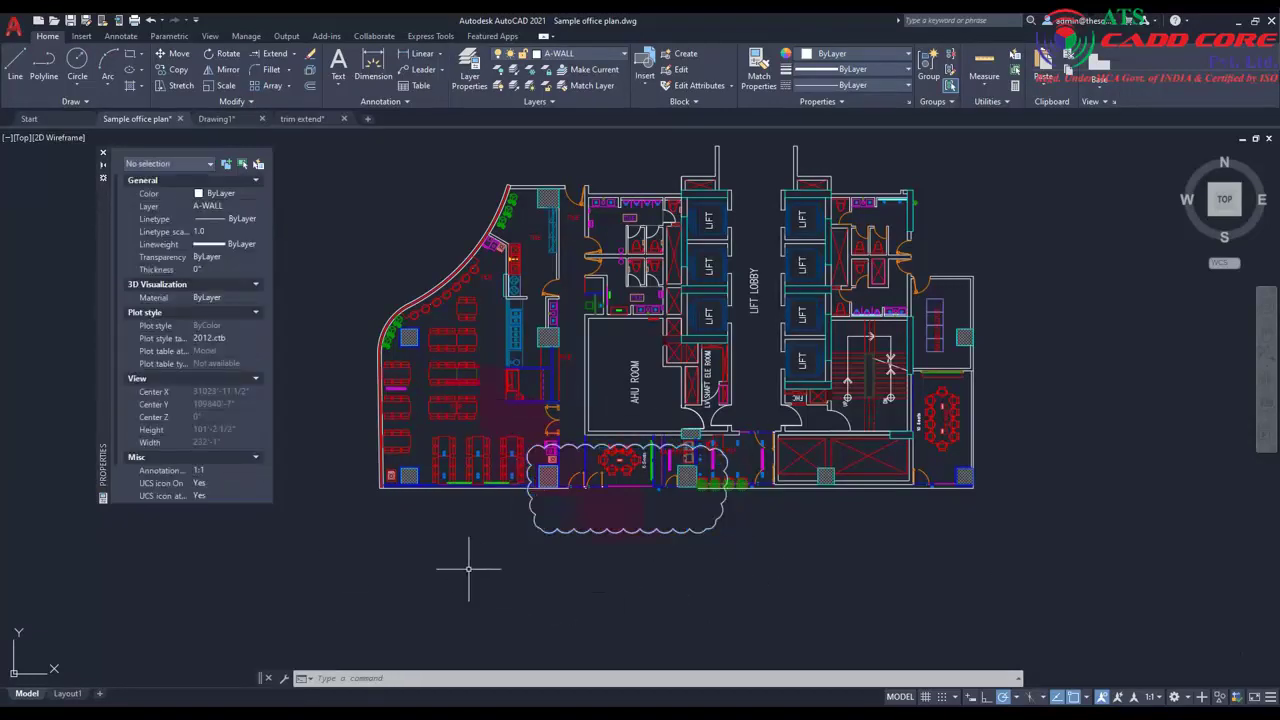
left_click(102, 153)
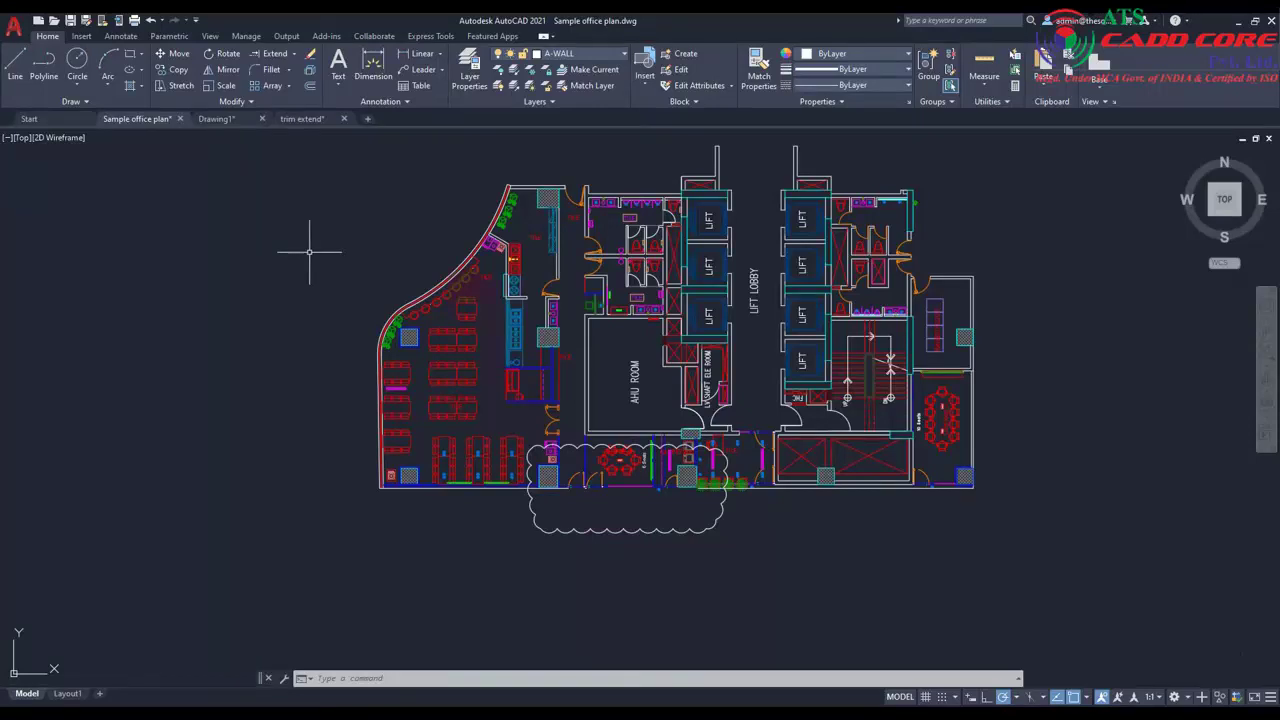
Turn REVCLOUDARCVARIANCE on.
type("re")
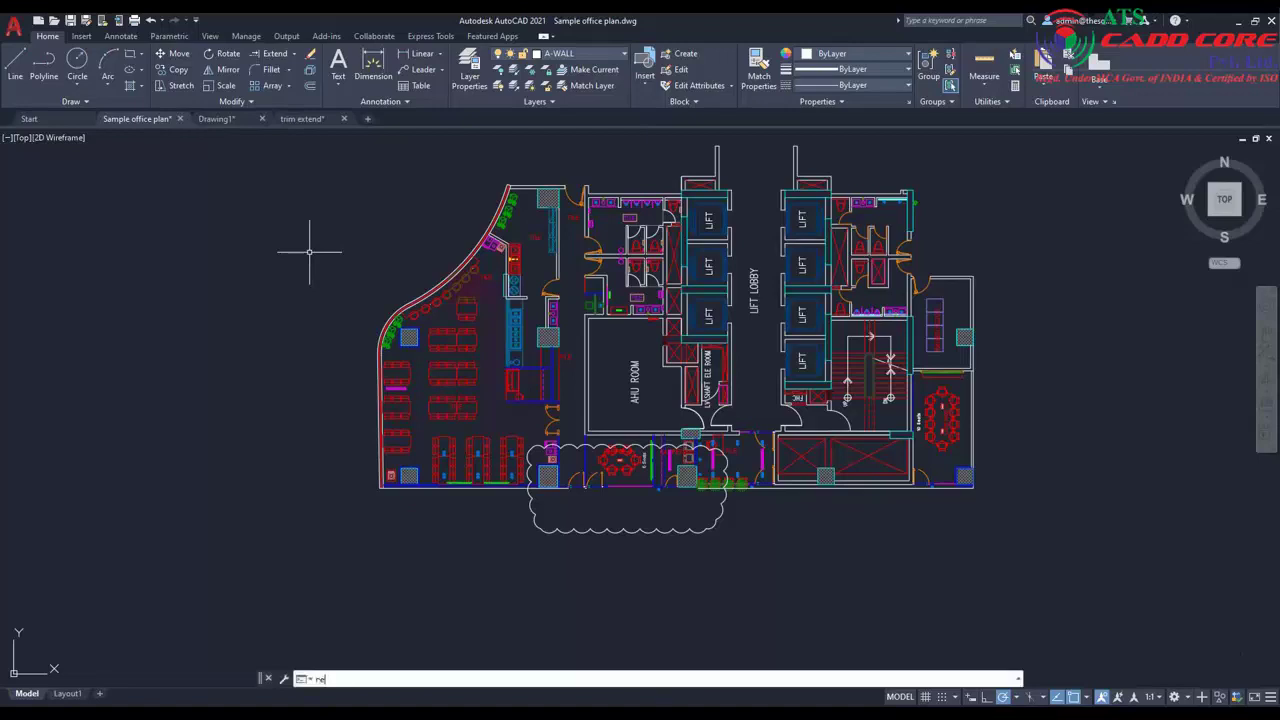
type("vcloudarcvariance")
key("Return")
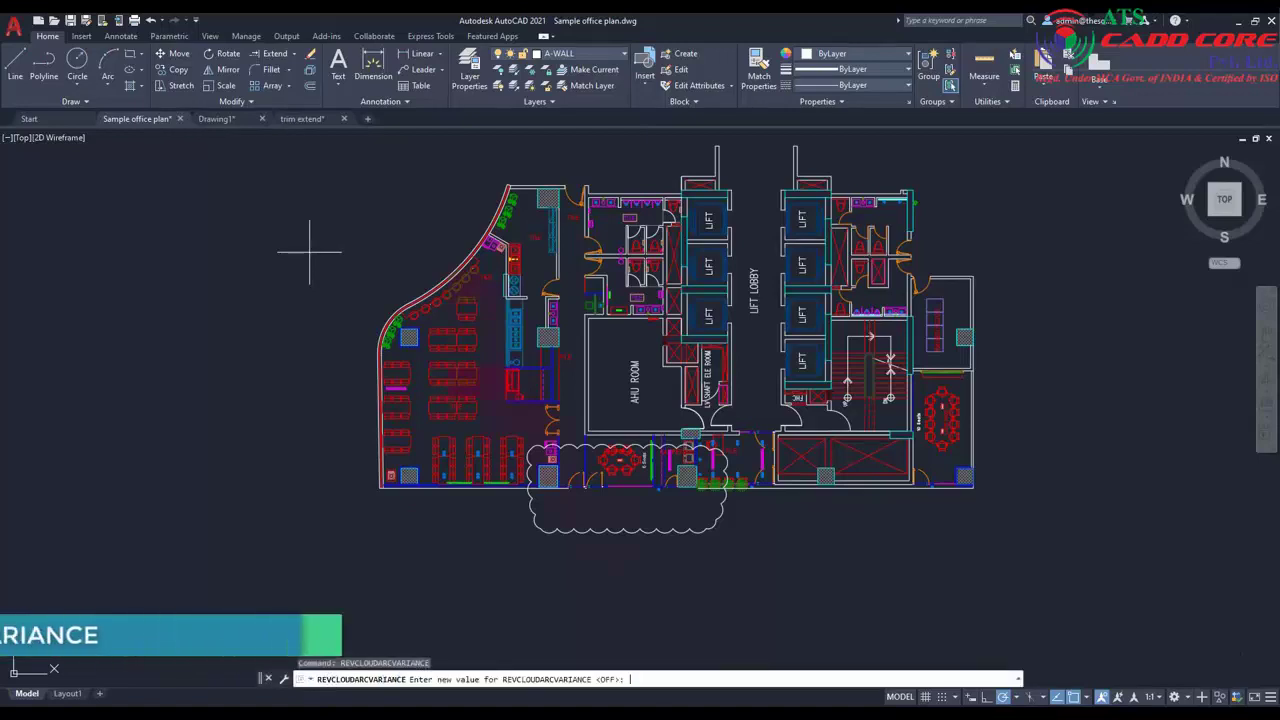
type("0")
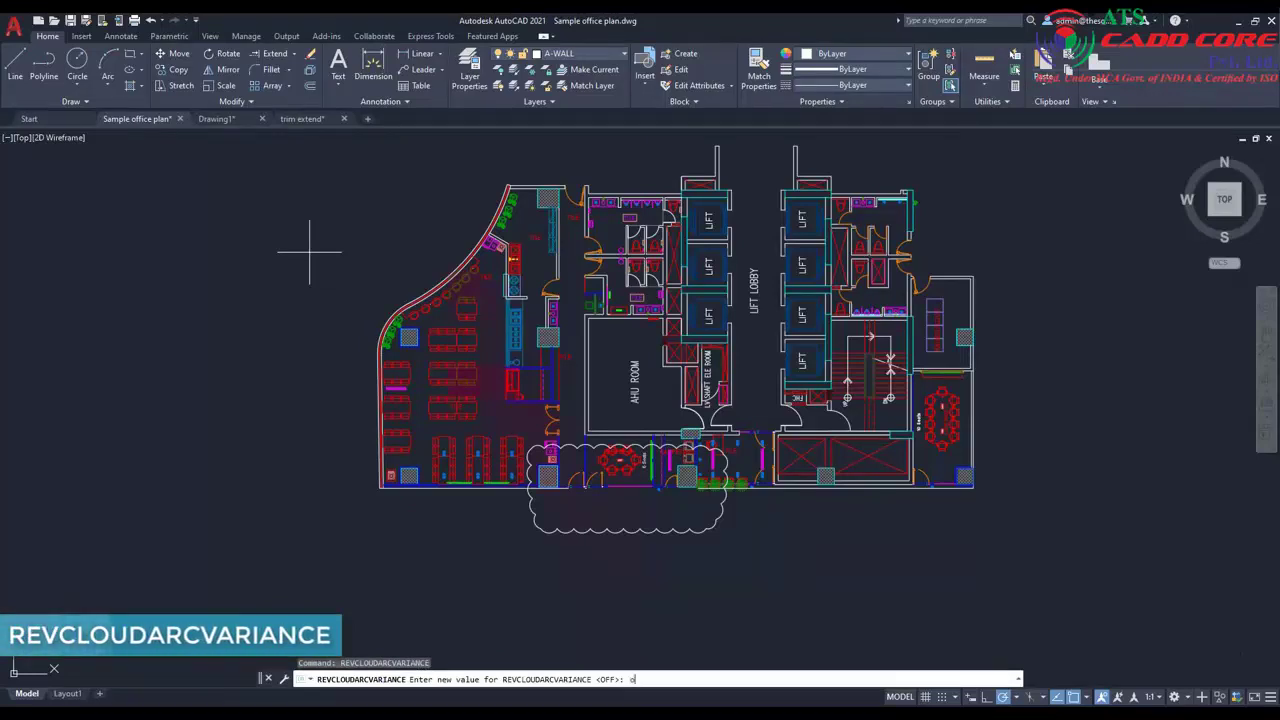
type("n")
key("Return")
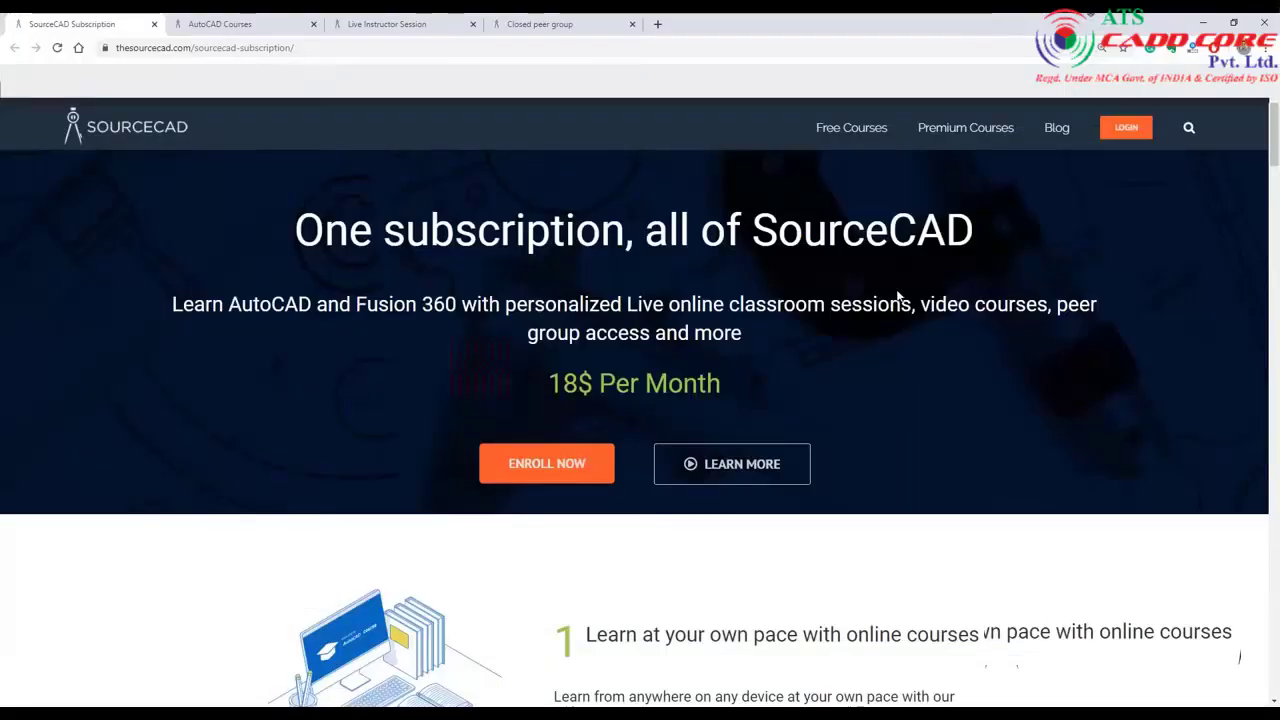
Scroll through the SourceCAD Subscription page.
scroll(898, 295, "down", 3)
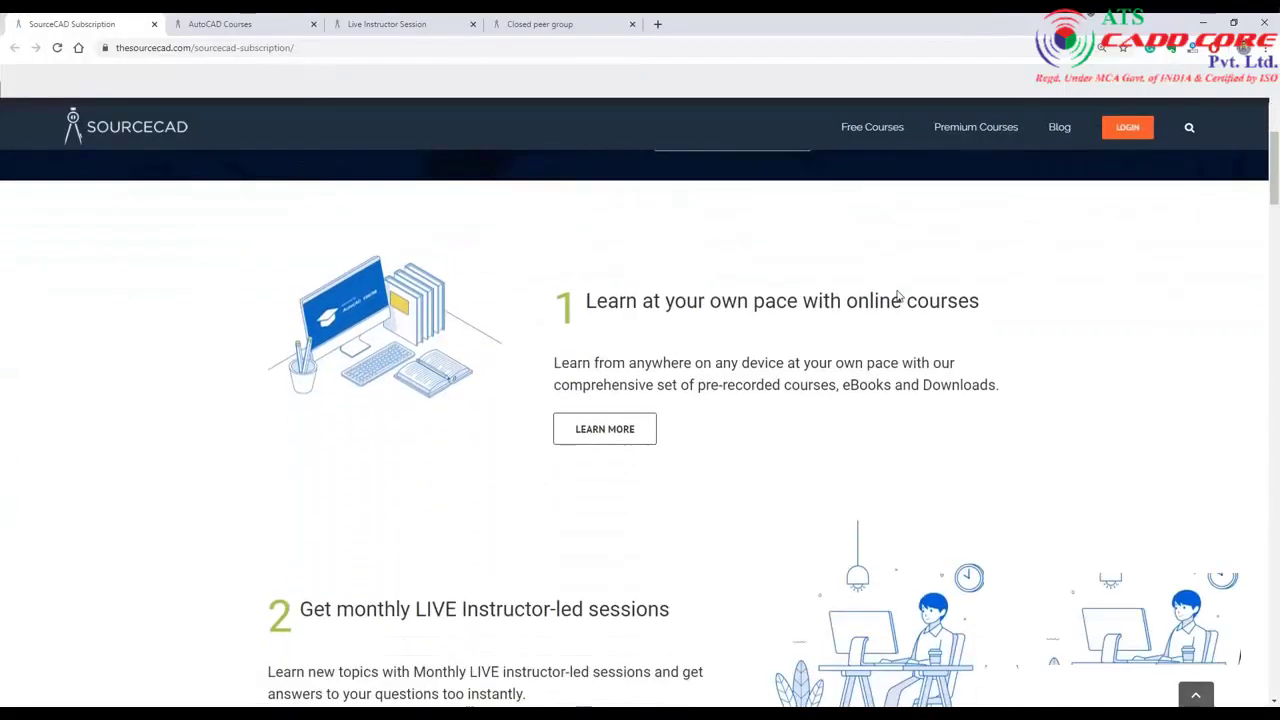
scroll(624, 345, "down", 3)
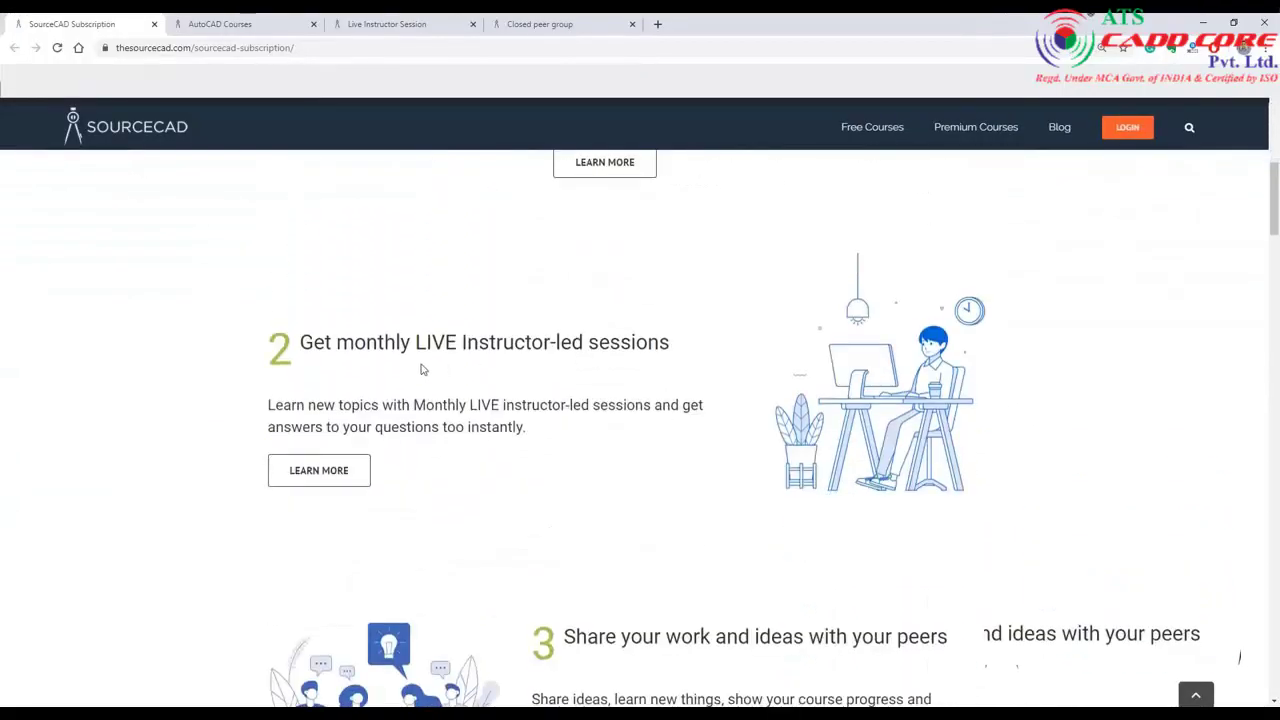
scroll(389, 365, "down", 4)
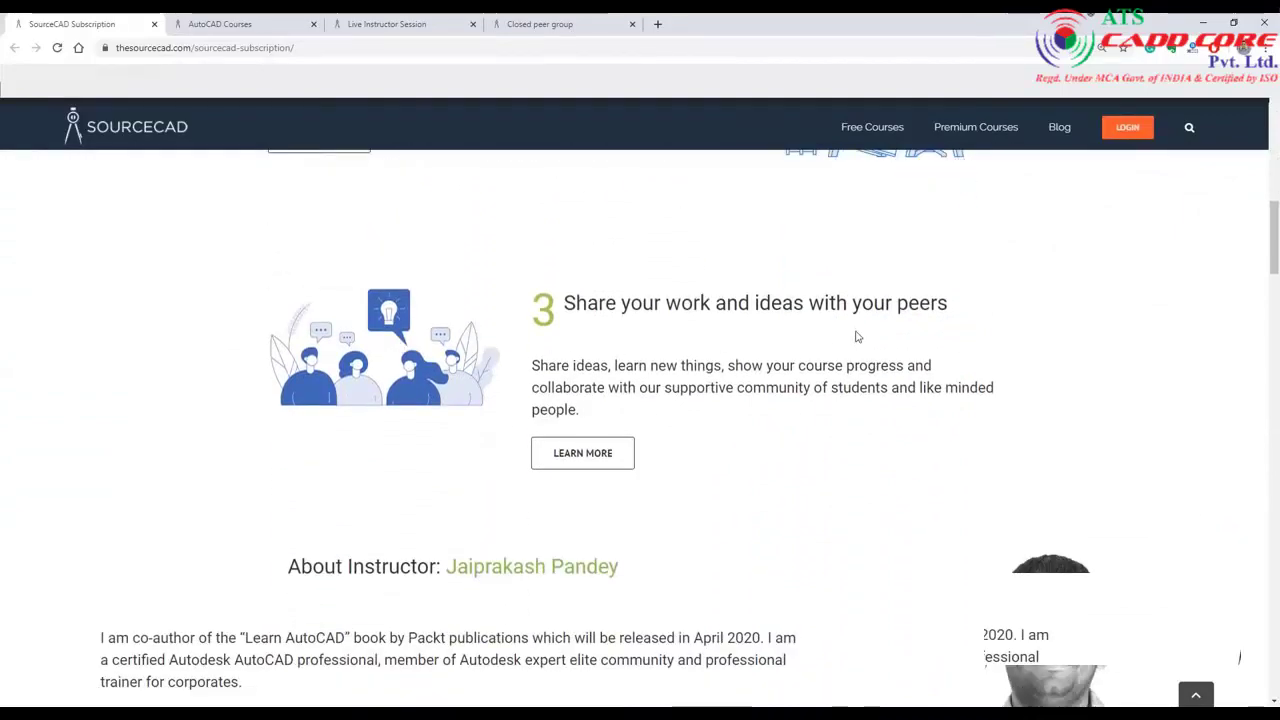
scroll(854, 337, "down", 4)
scroll(855, 337, "down", 7)
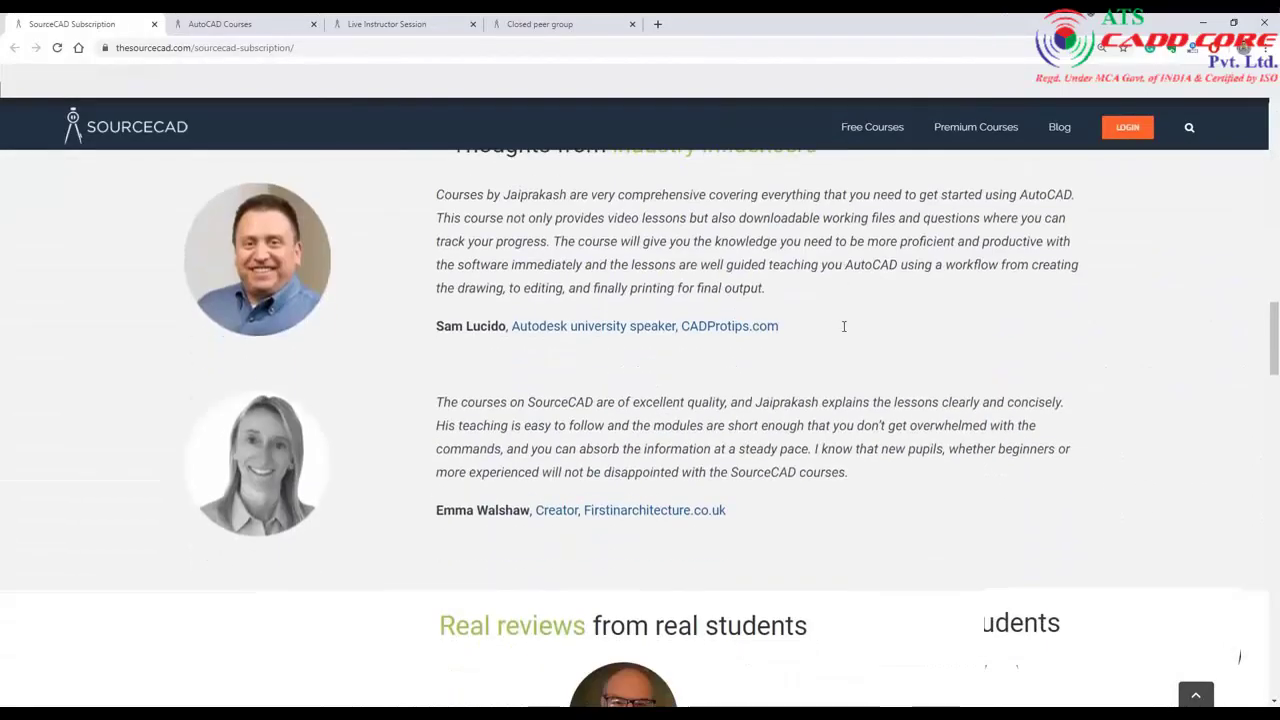
scroll(843, 334, "down", 9)
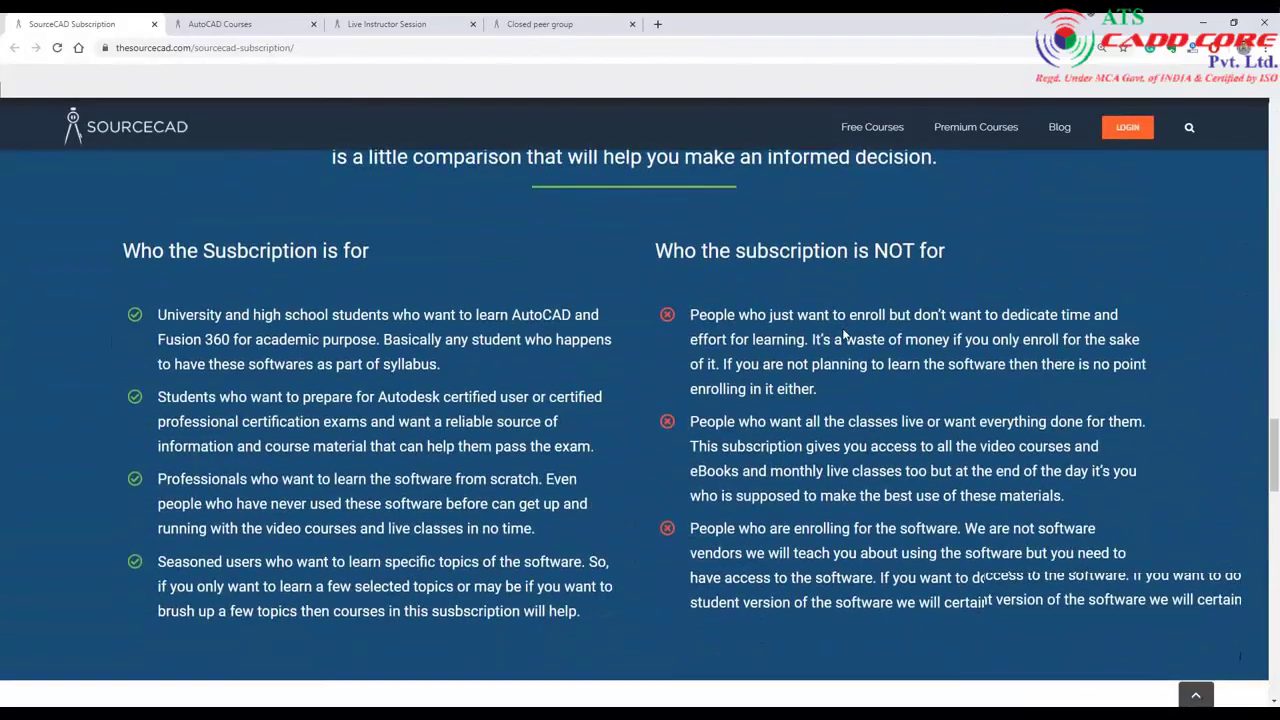
scroll(843, 338, "down", 5)
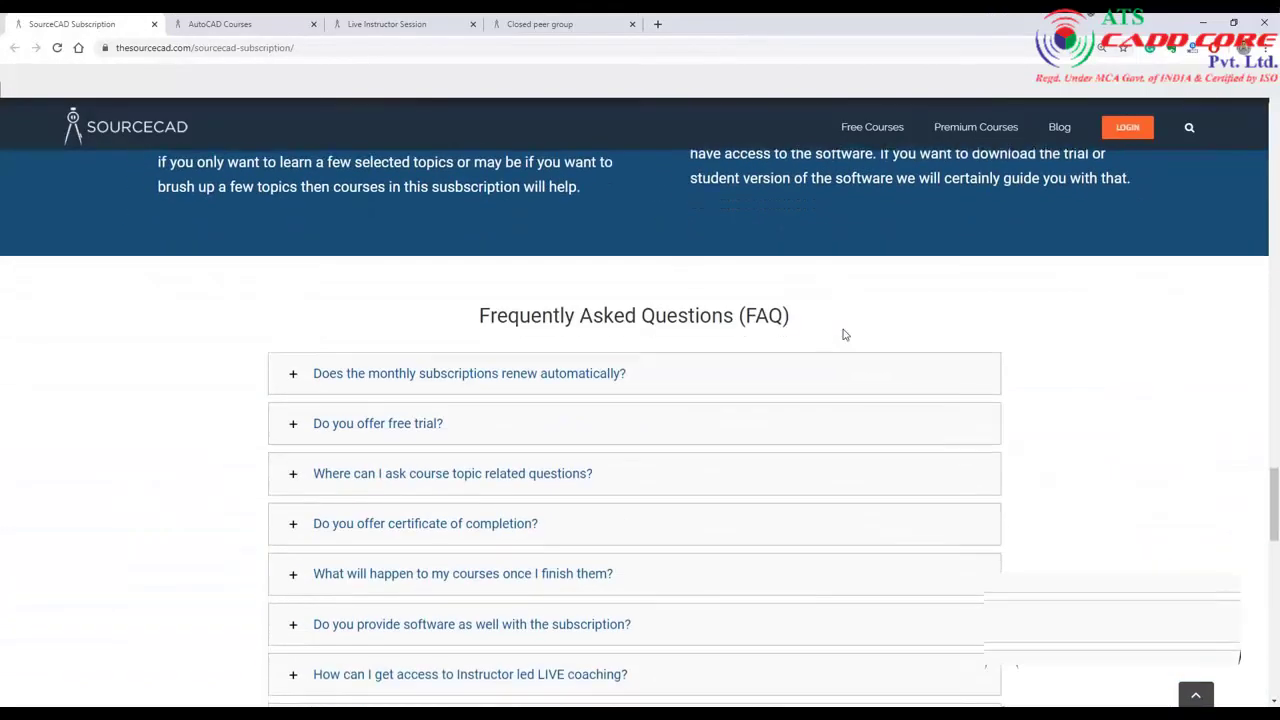
scroll(843, 336, "down", 7)
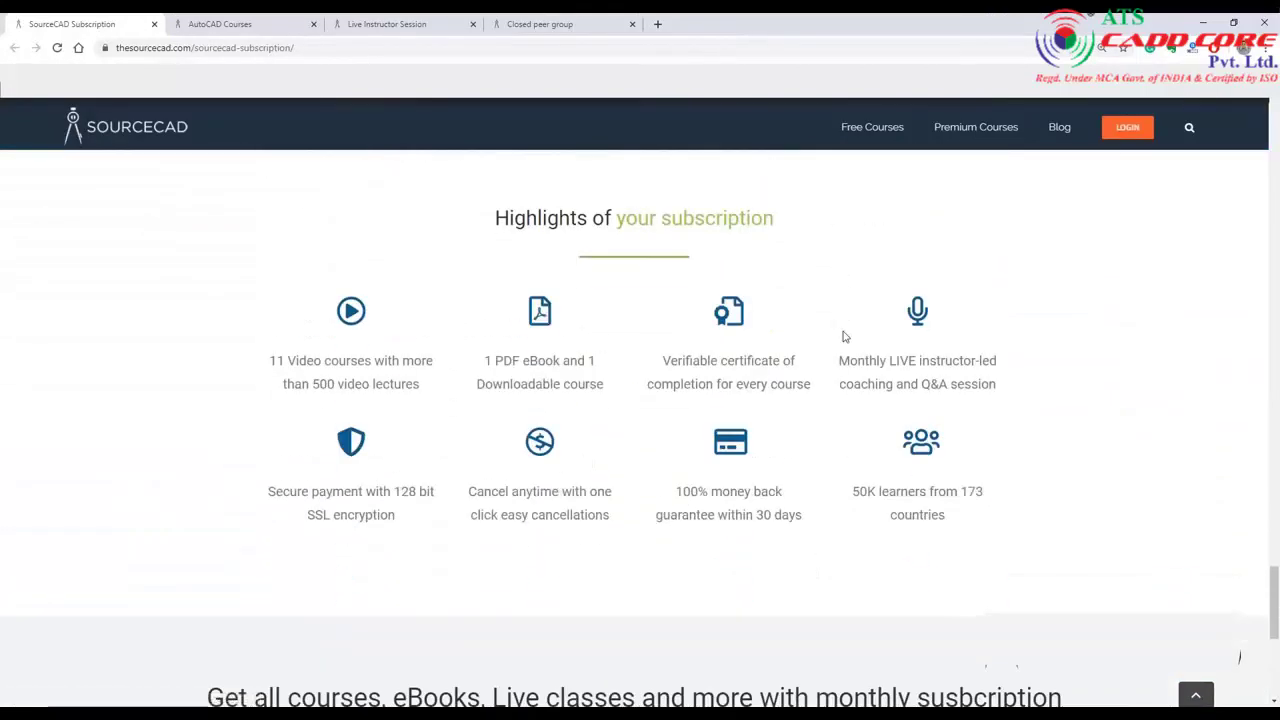
Browse the AutoCAD Courses and Live Instructor Session pages.
left_click(220, 23)
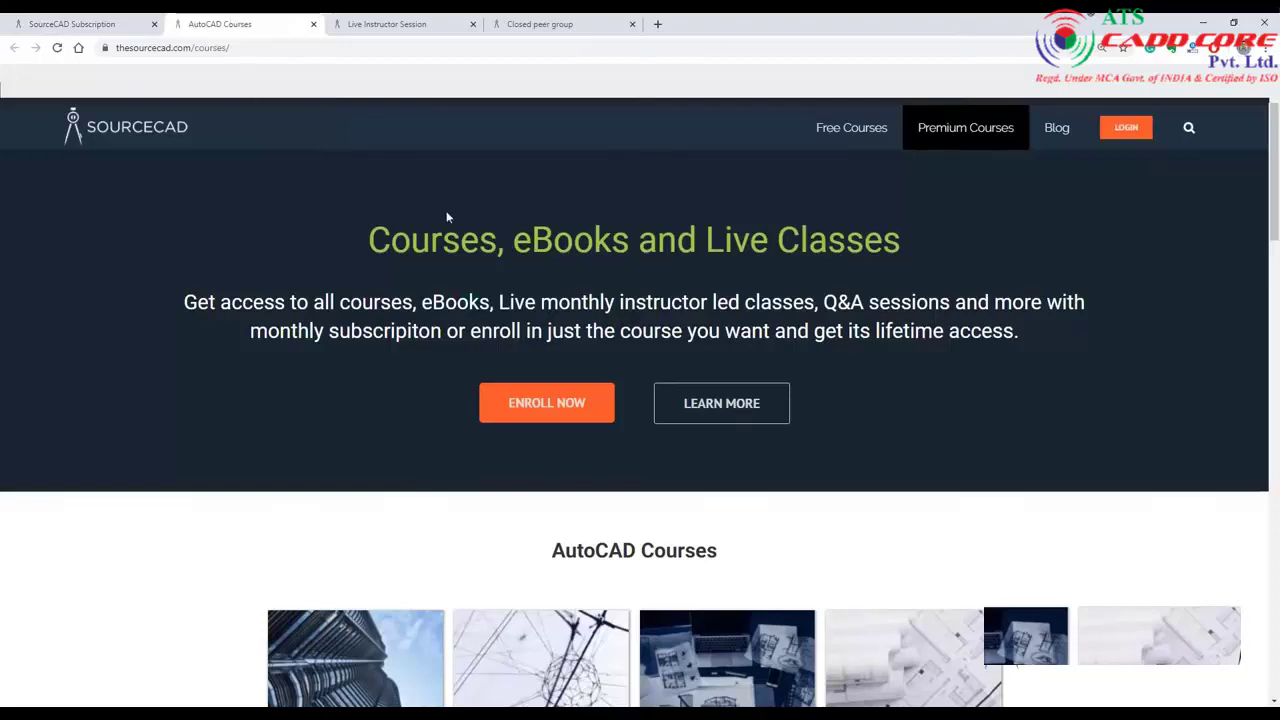
scroll(1020, 271, "down", 4)
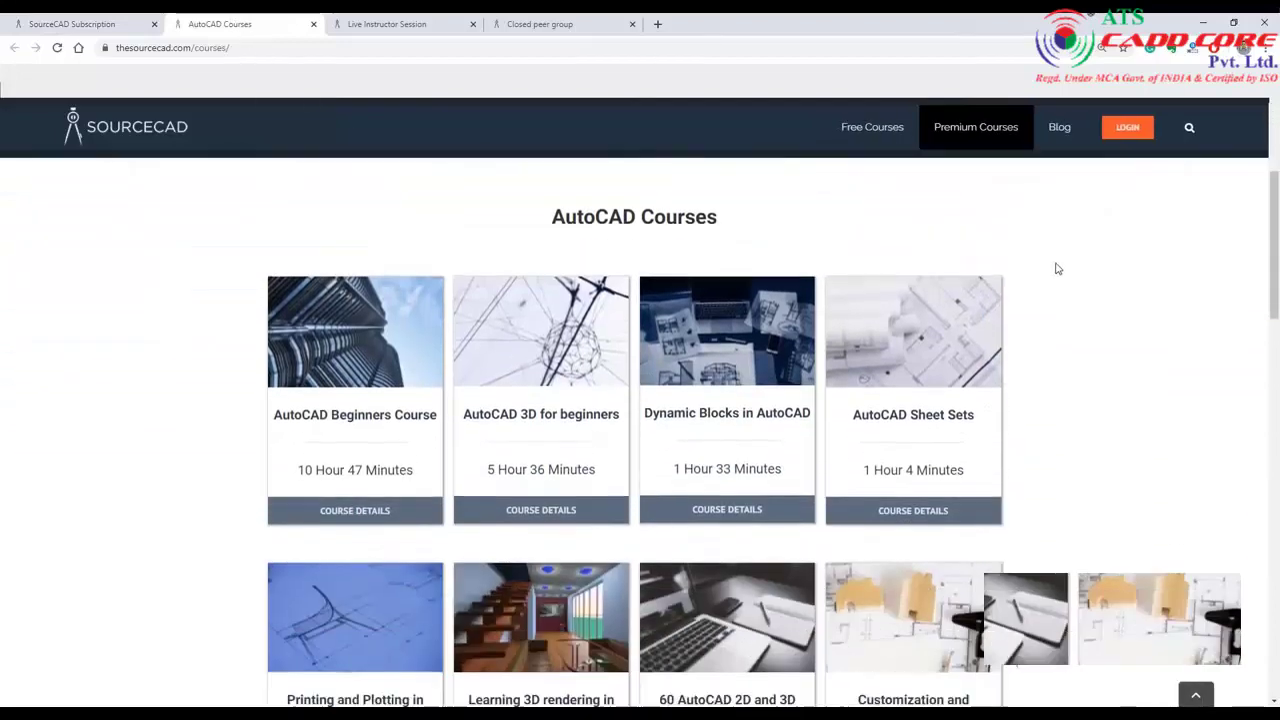
scroll(1058, 270, "down", 5)
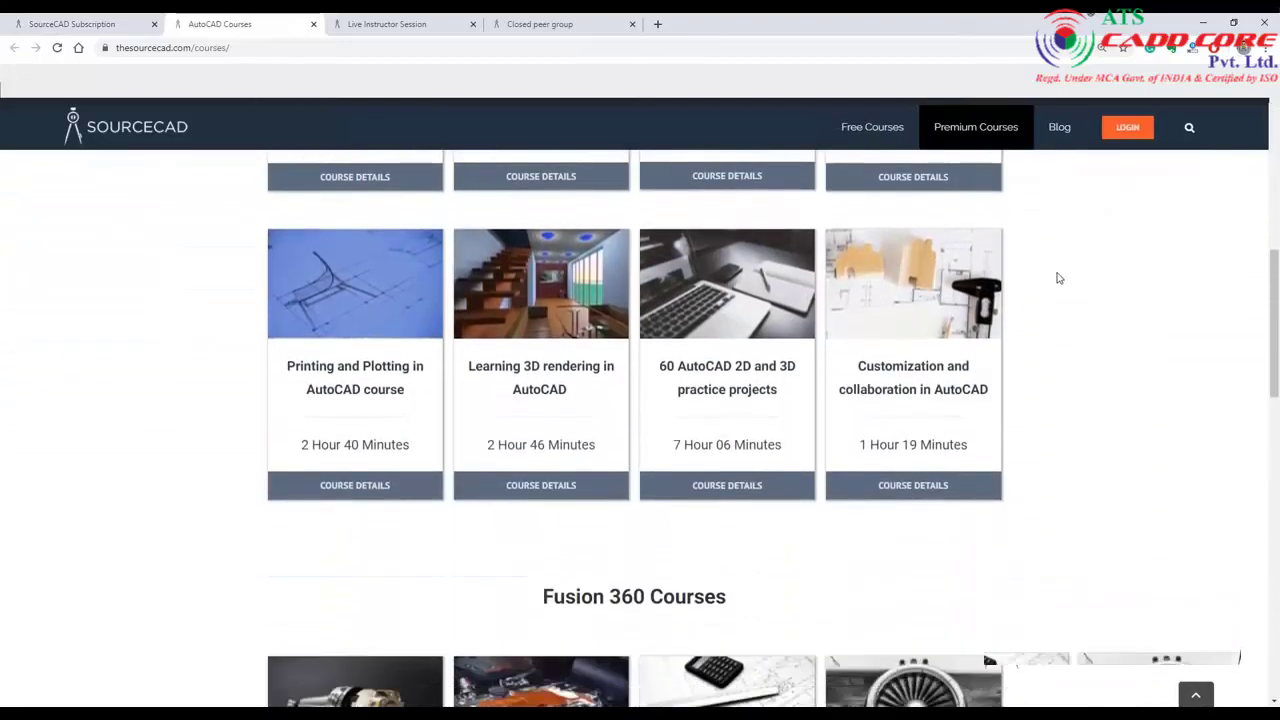
scroll(1059, 278, "down", 6)
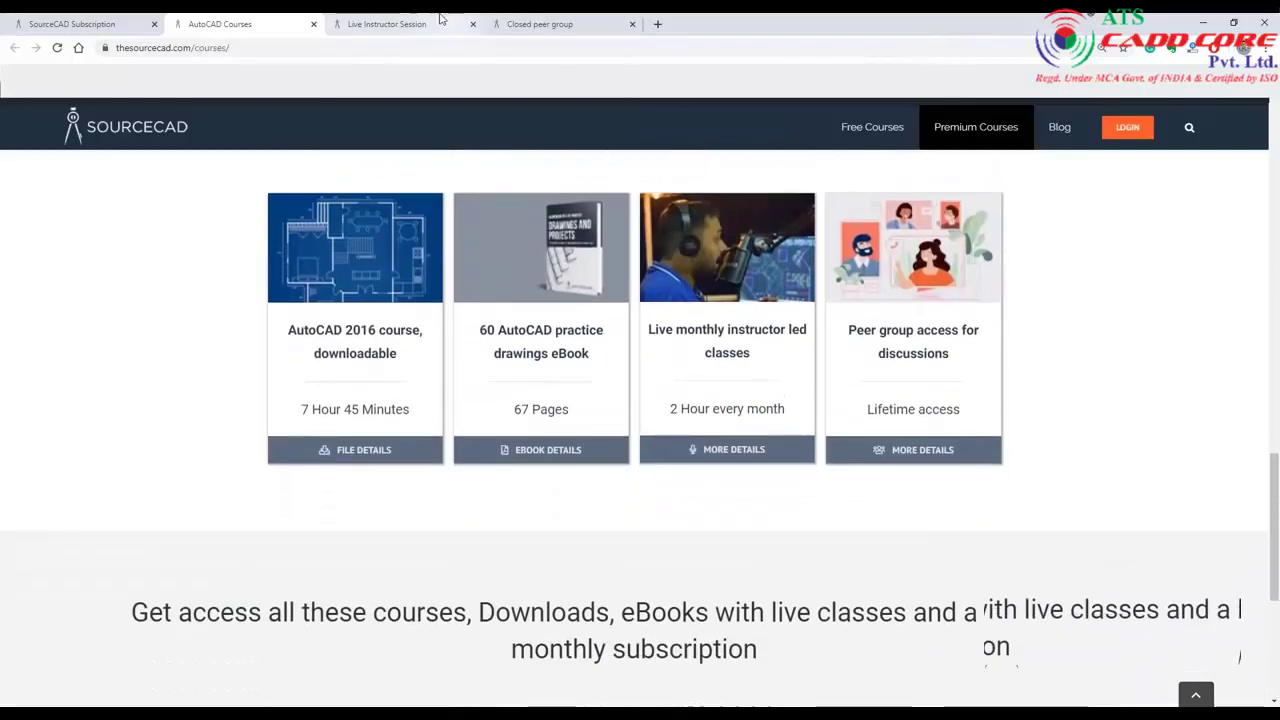
left_click(410, 22)
scroll(747, 287, "up", 3)
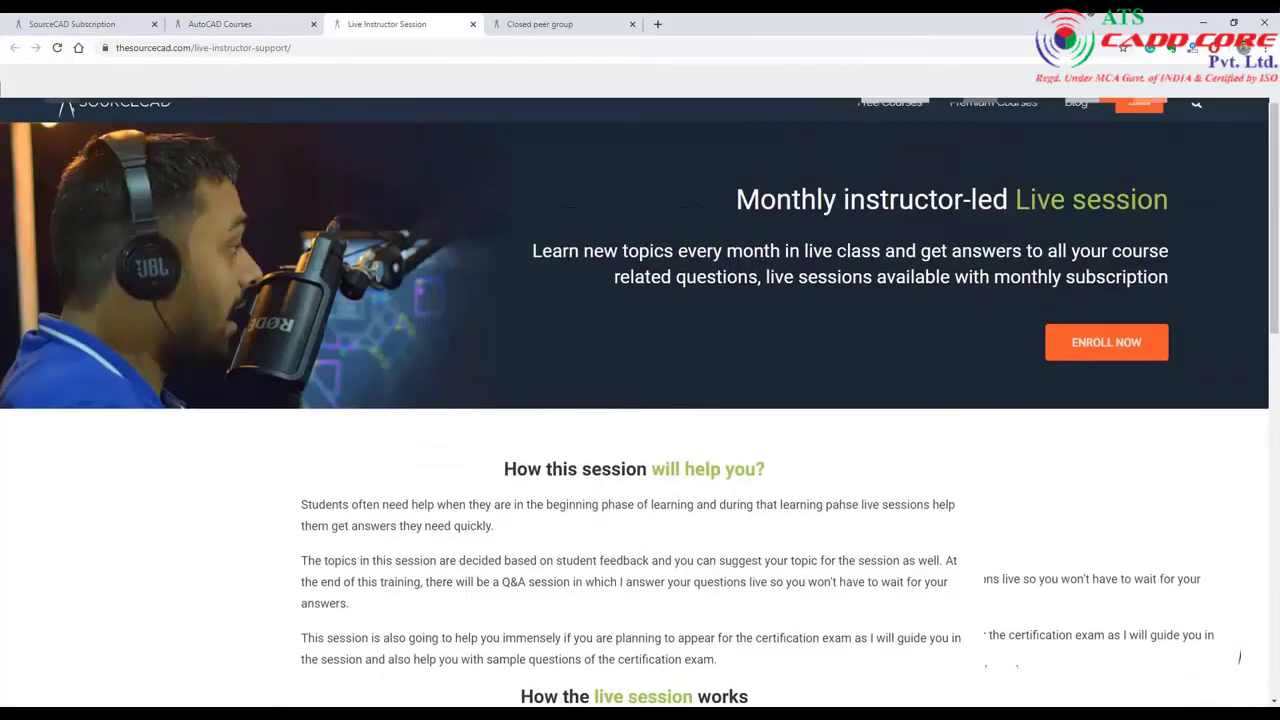
scroll(749, 286, "down", 7)
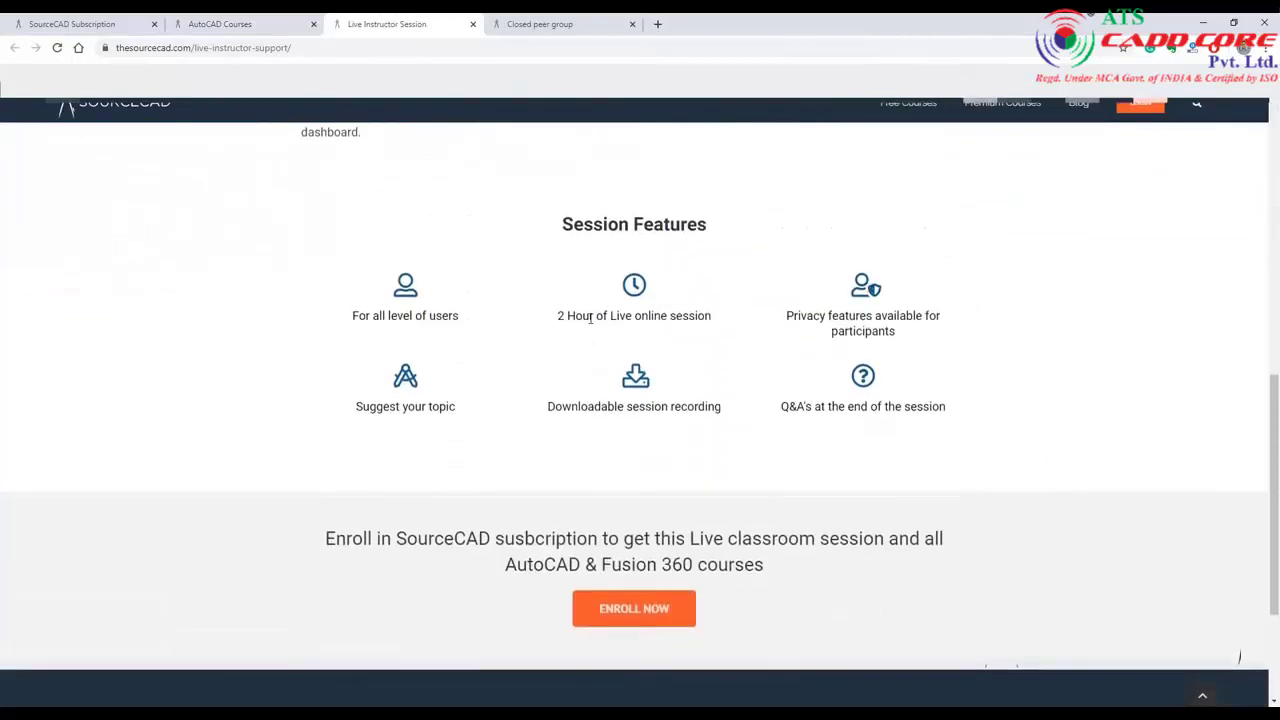
Scroll the Closed peer group page, then return to the Subscription page.
key("ctrl+Tab")
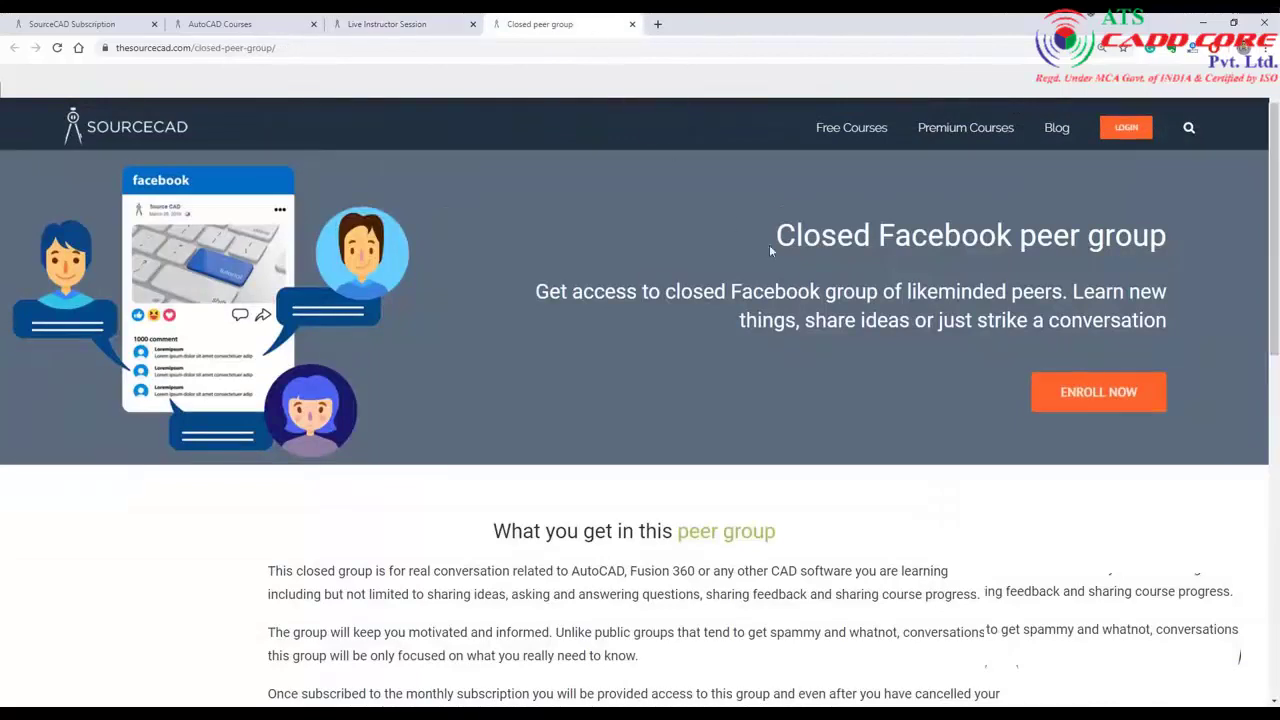
scroll(770, 250, "down", 6)
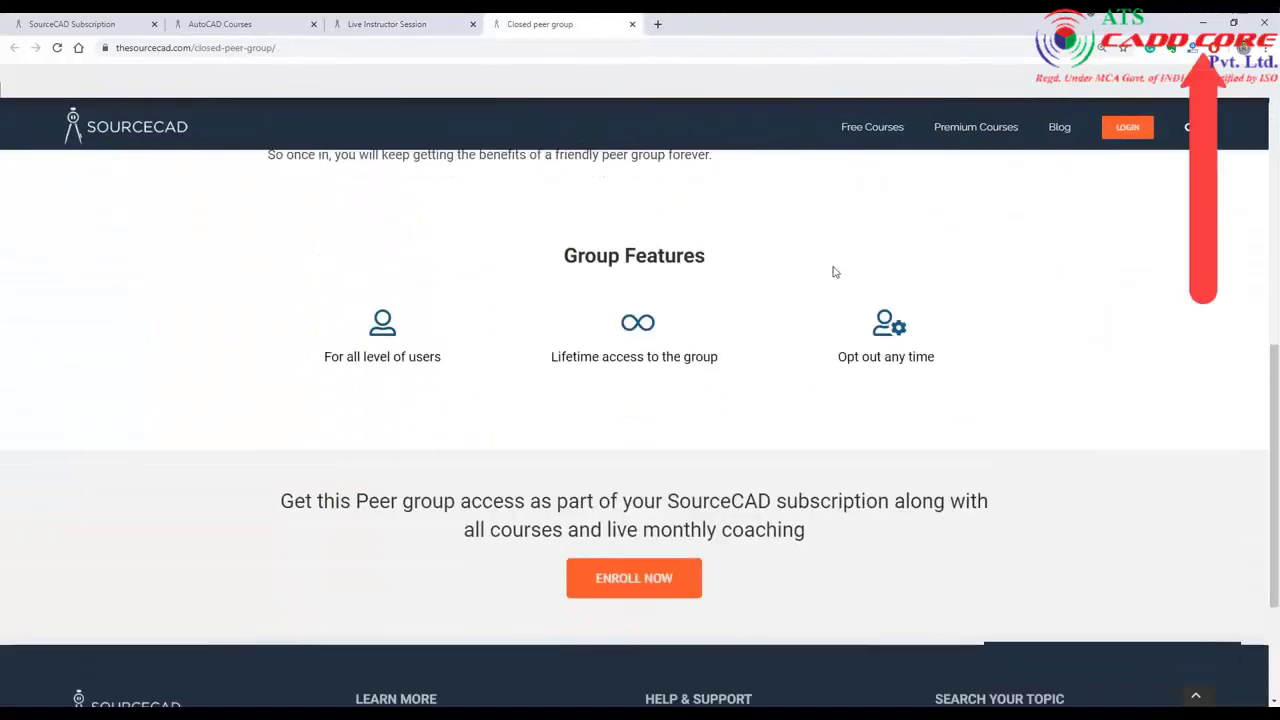
scroll(833, 271, "down", 1)
scroll(831, 270, "up", 7)
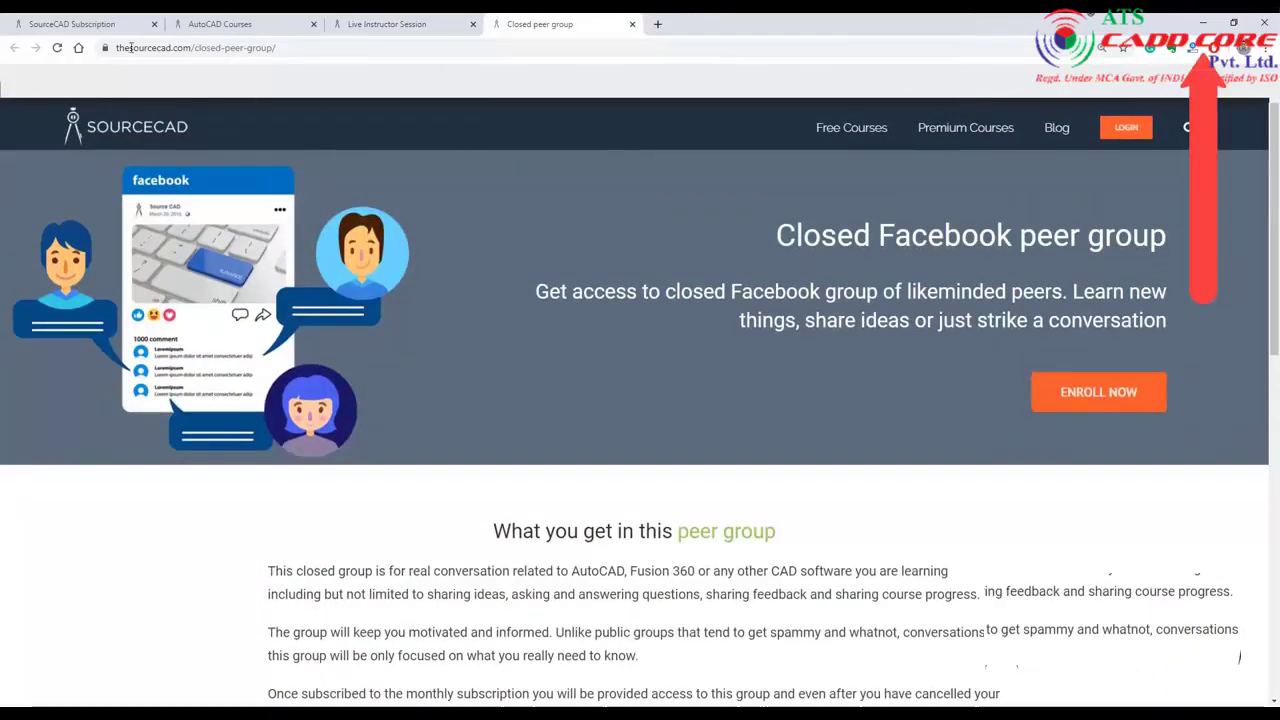
left_click(110, 24)
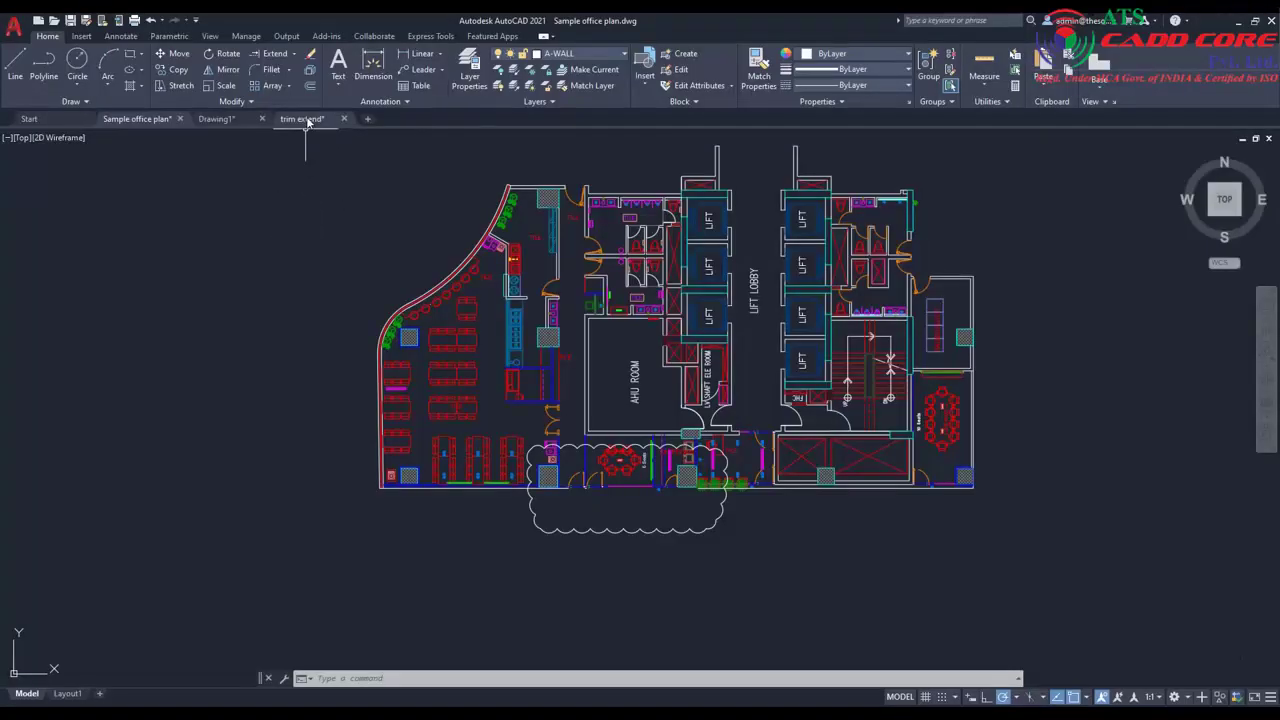
Switch to the trim extend drawing and select, then deselect, the two left arcs.
left_click(303, 119)
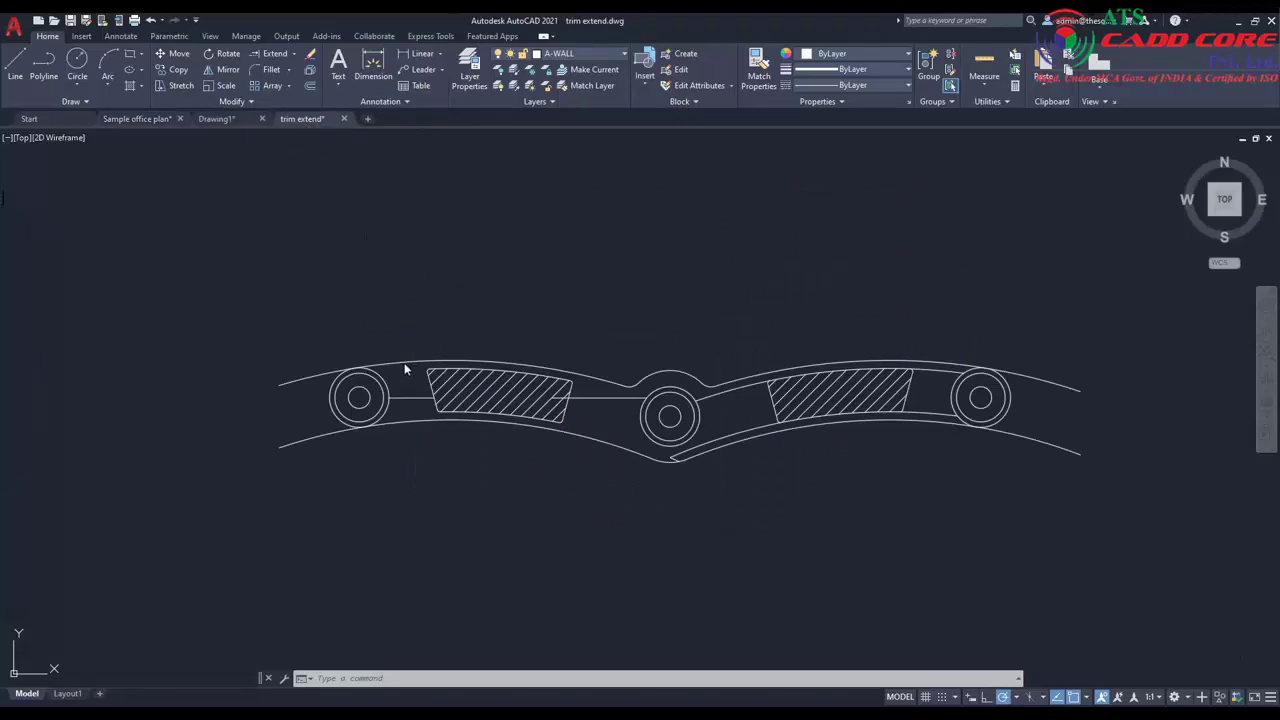
left_click(276, 387)
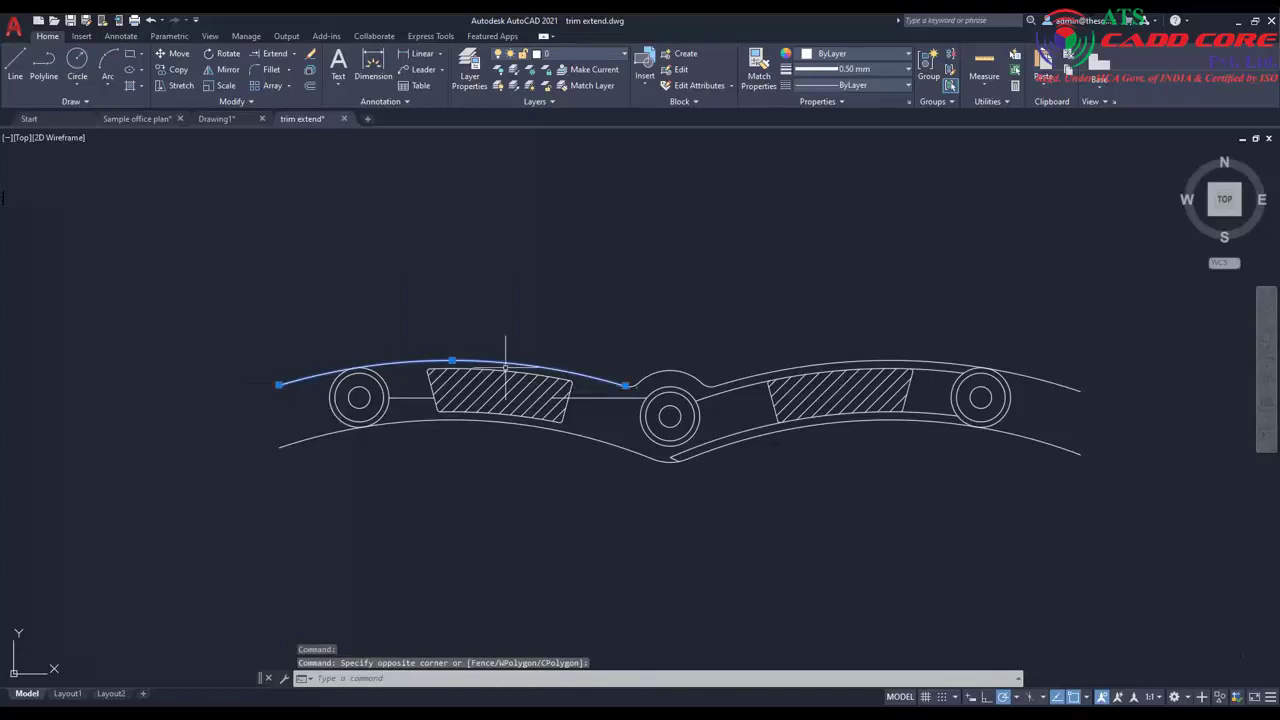
left_click(406, 427)
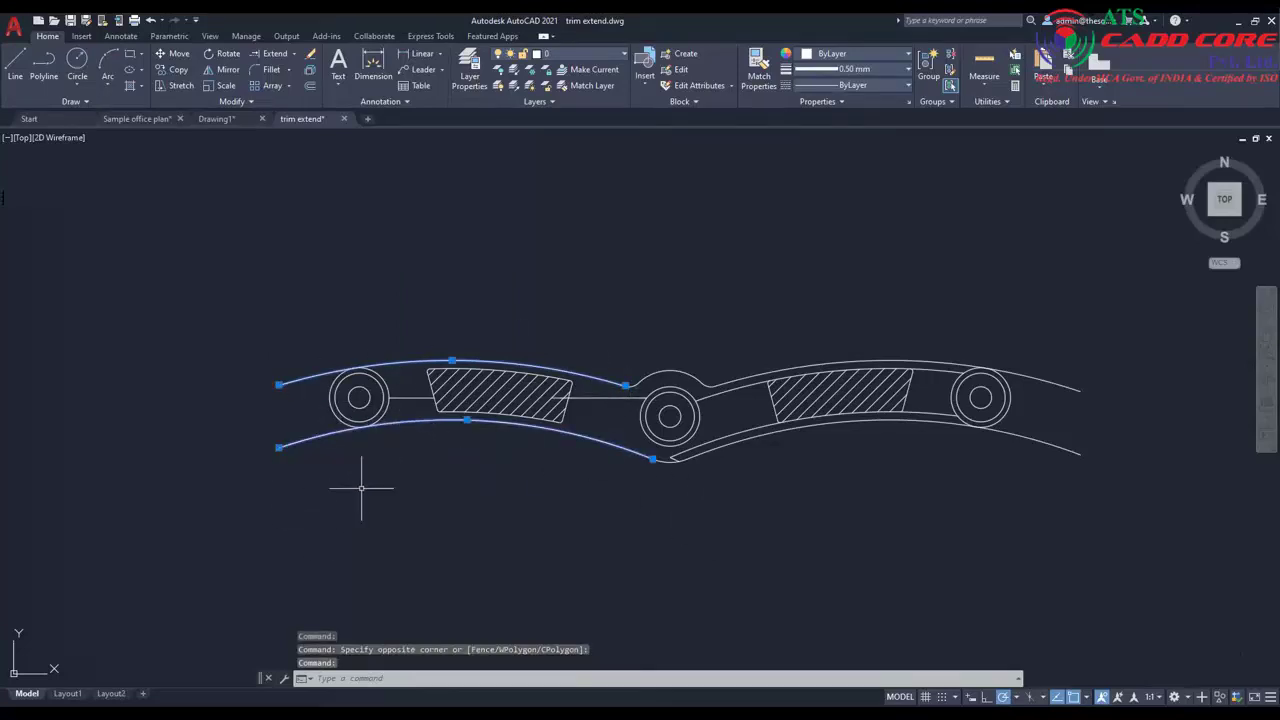
key("Escape")
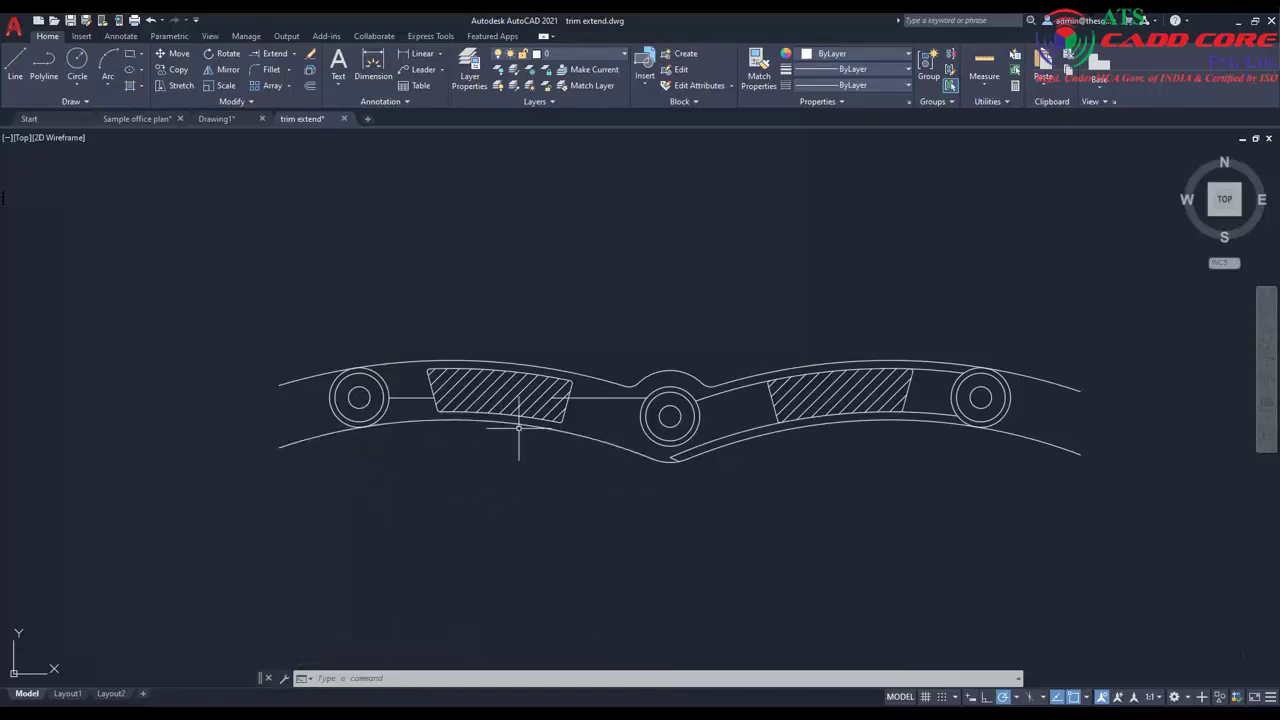
Use Break at Point to split the lower outer arc near its left end.
left_click(236, 102)
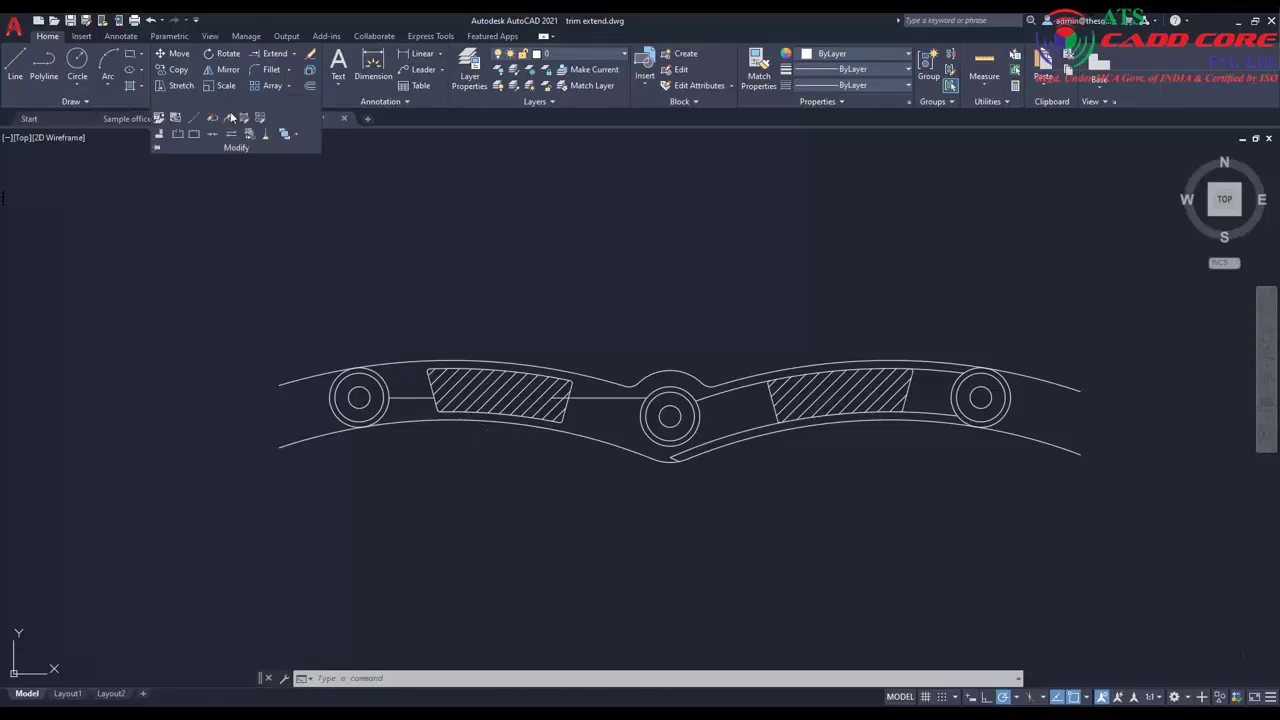
left_click(193, 133)
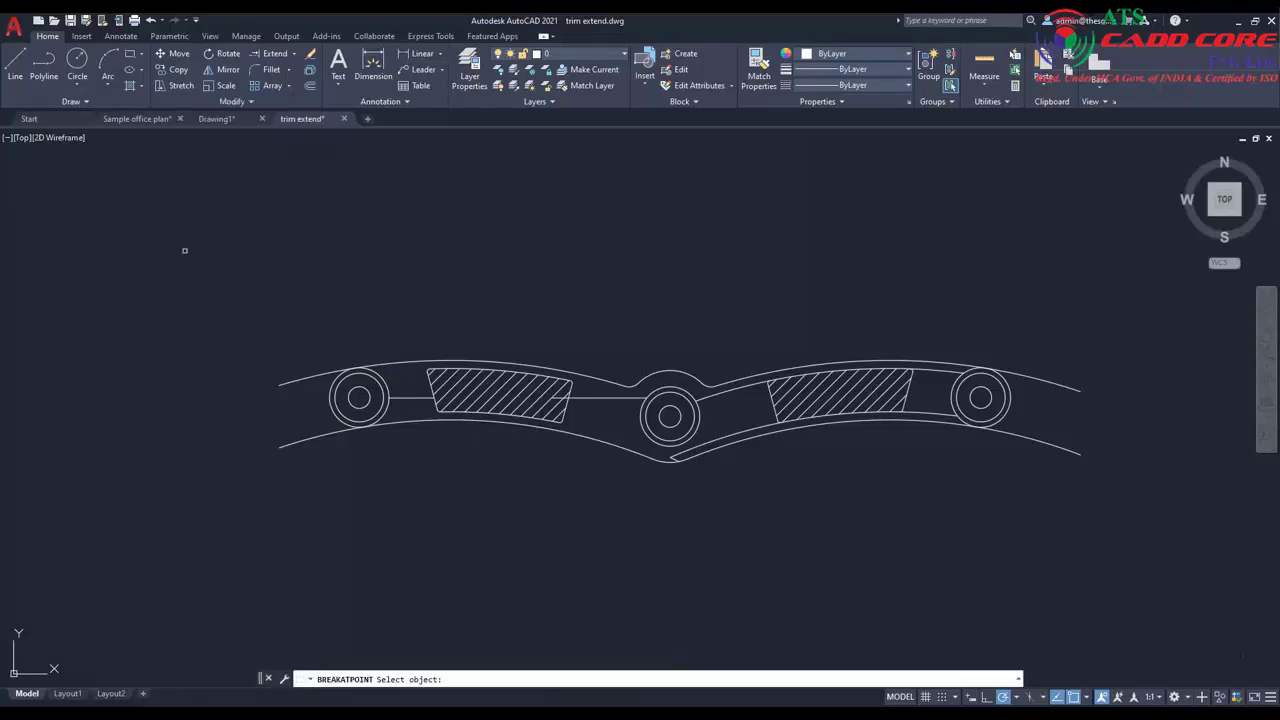
left_click(204, 99)
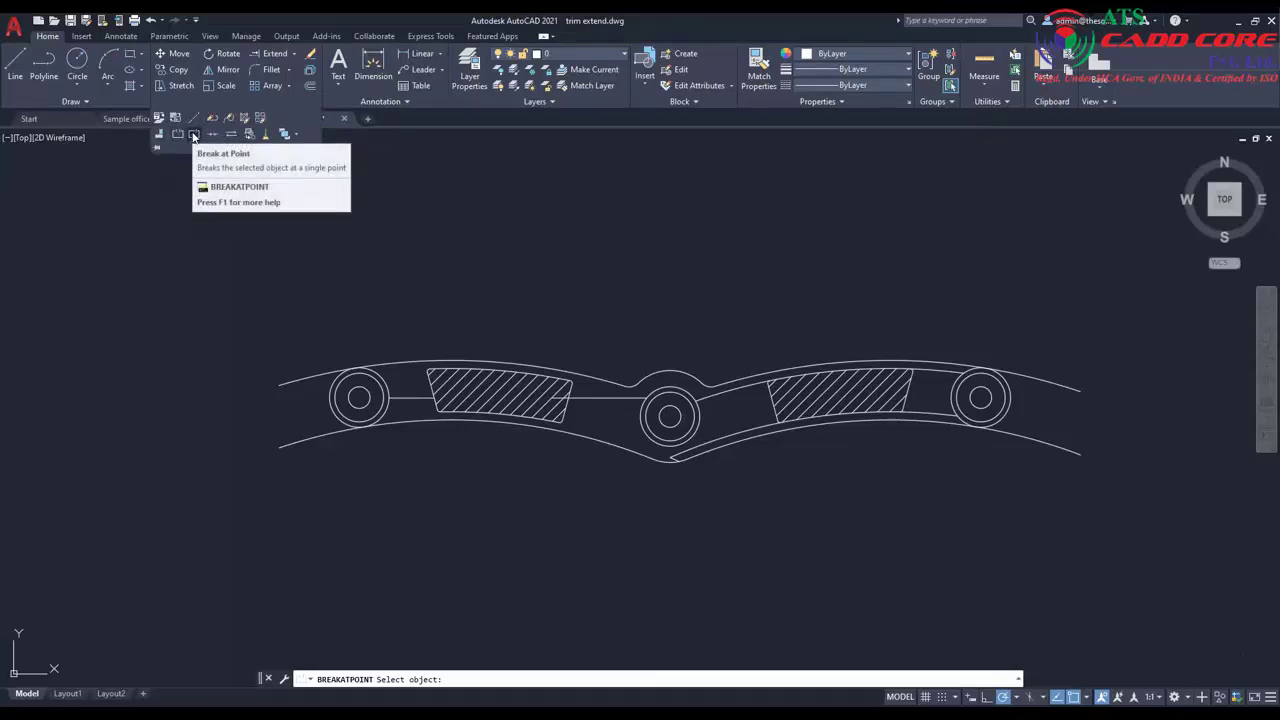
left_click(193, 134)
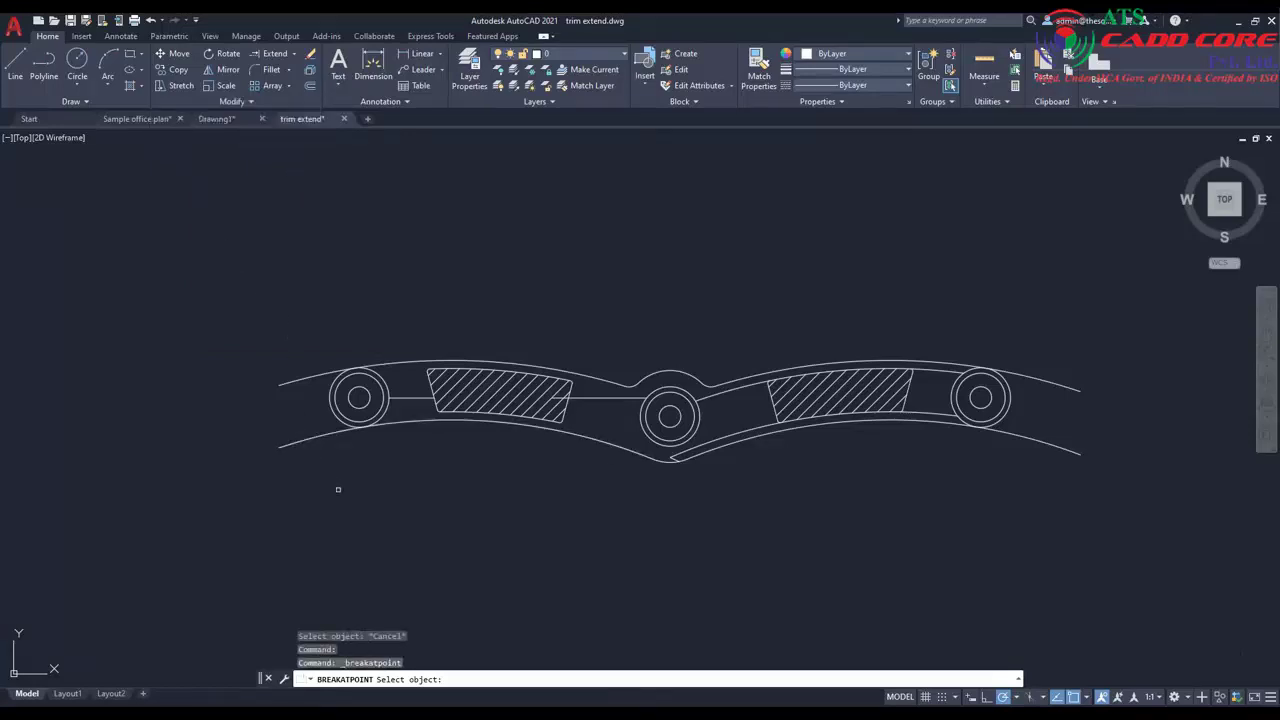
left_click(316, 442)
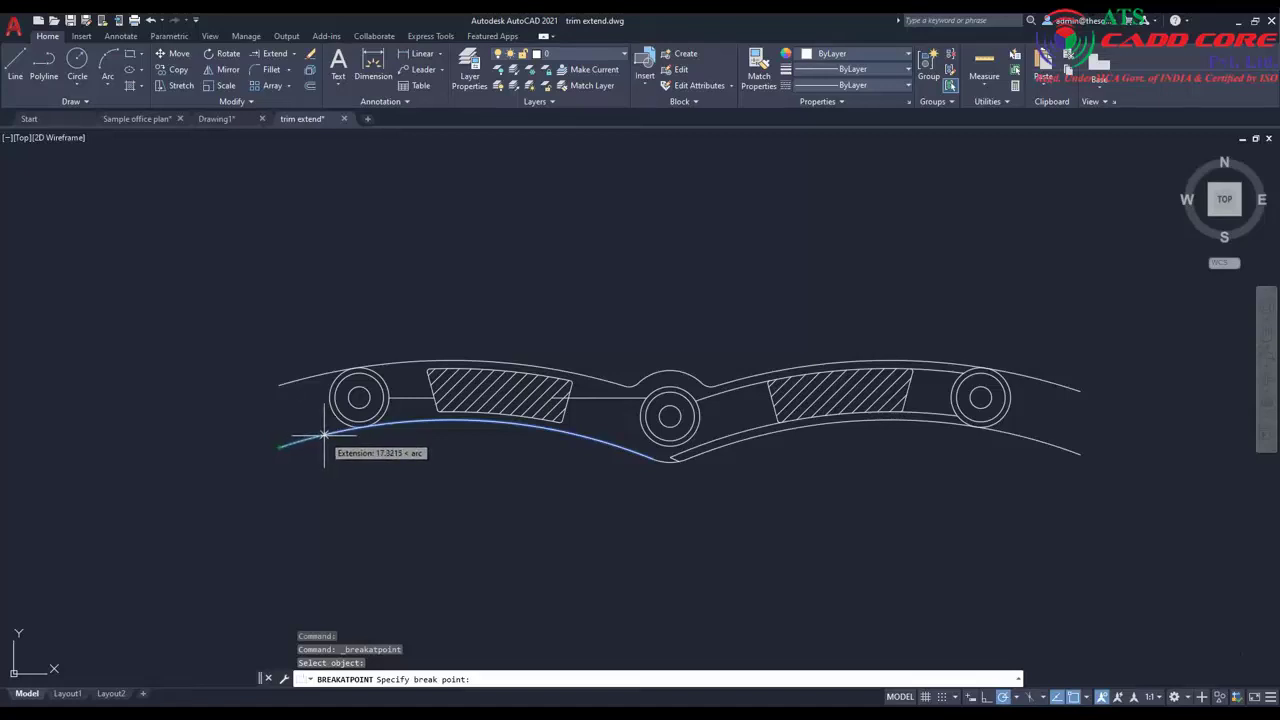
left_click(324, 434)
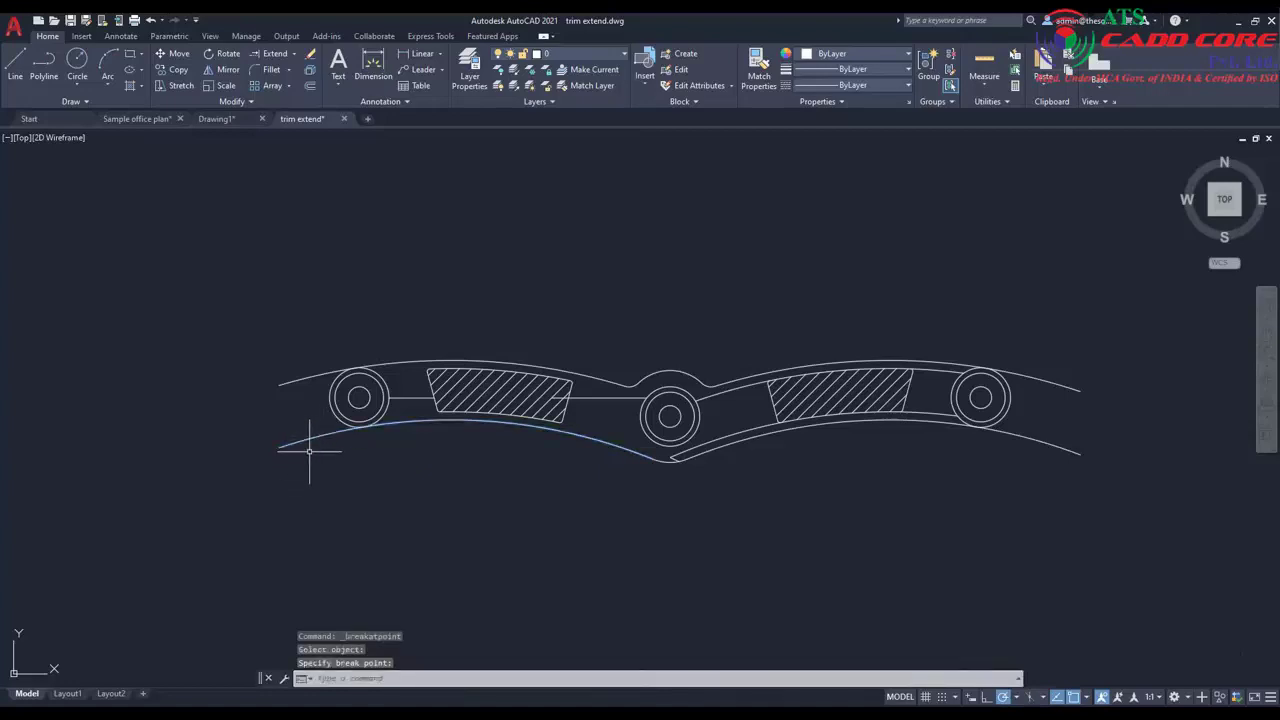
left_click(320, 434)
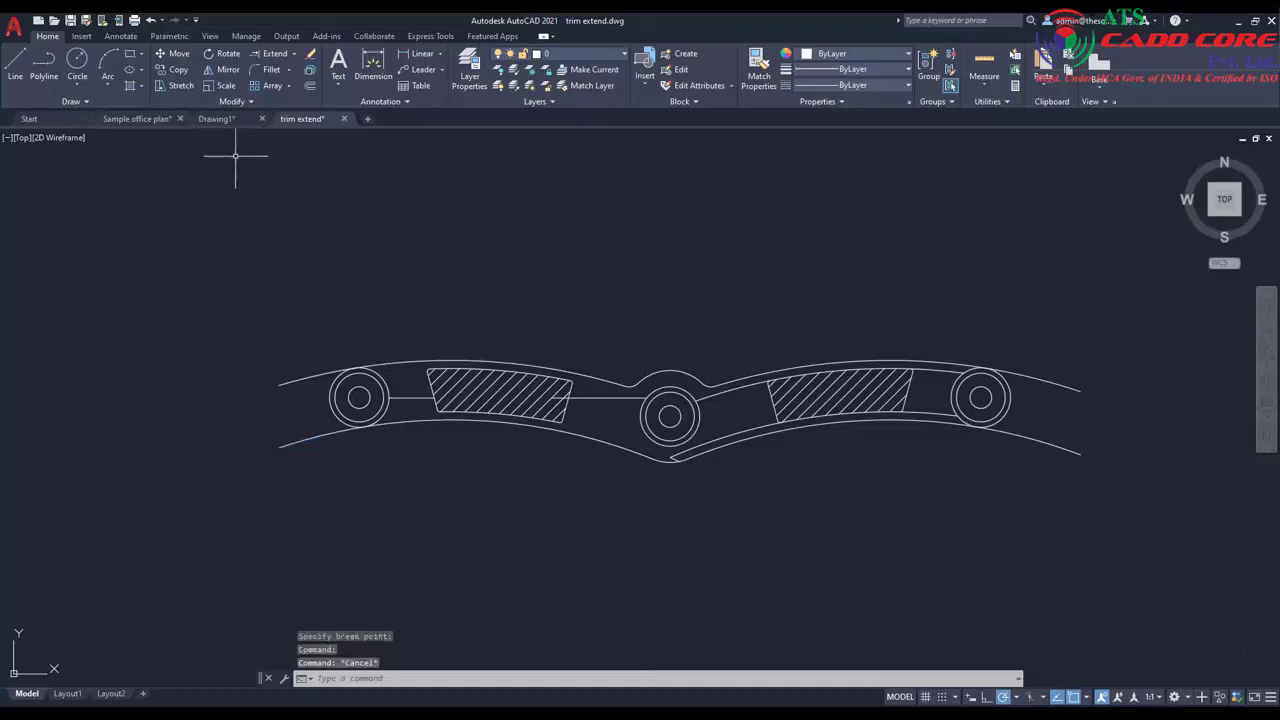
Draw a horizontal line above the linkage.
key("l")
key("space")
left_click(258, 240)
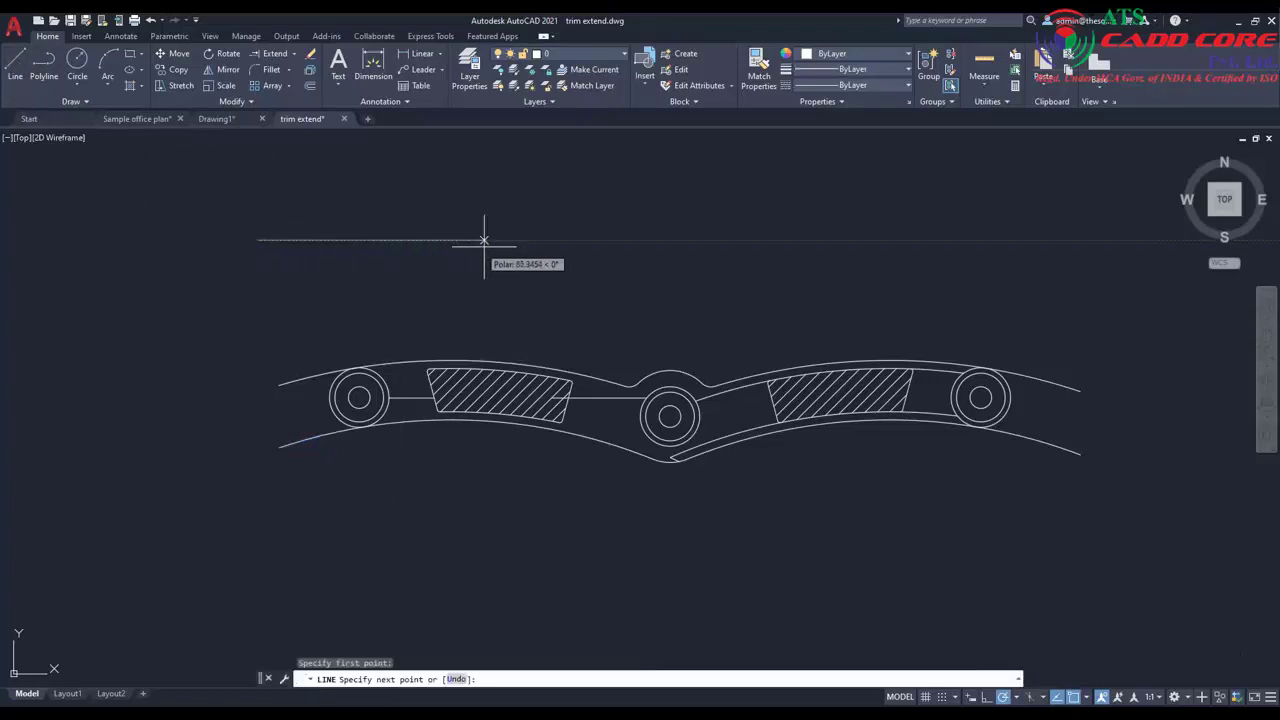
left_click(547, 240)
key("space")
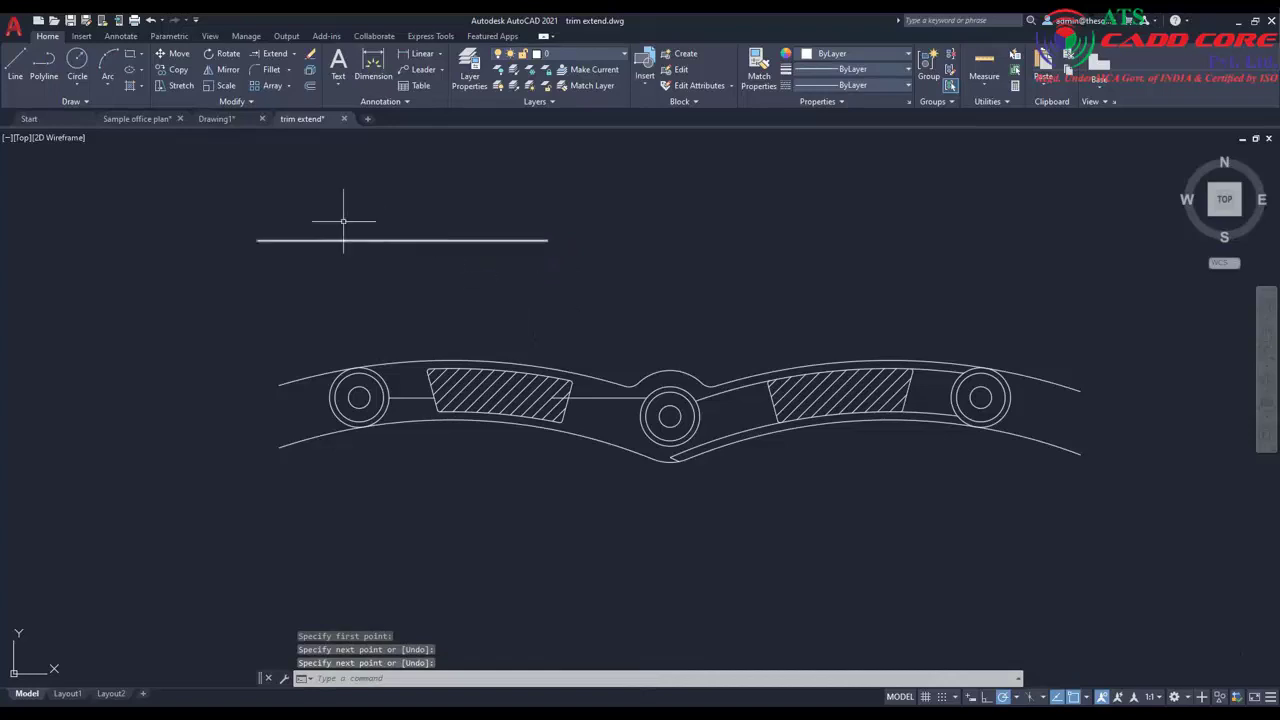
Break the new line at a point 30 units from its left end.
left_click(243, 102)
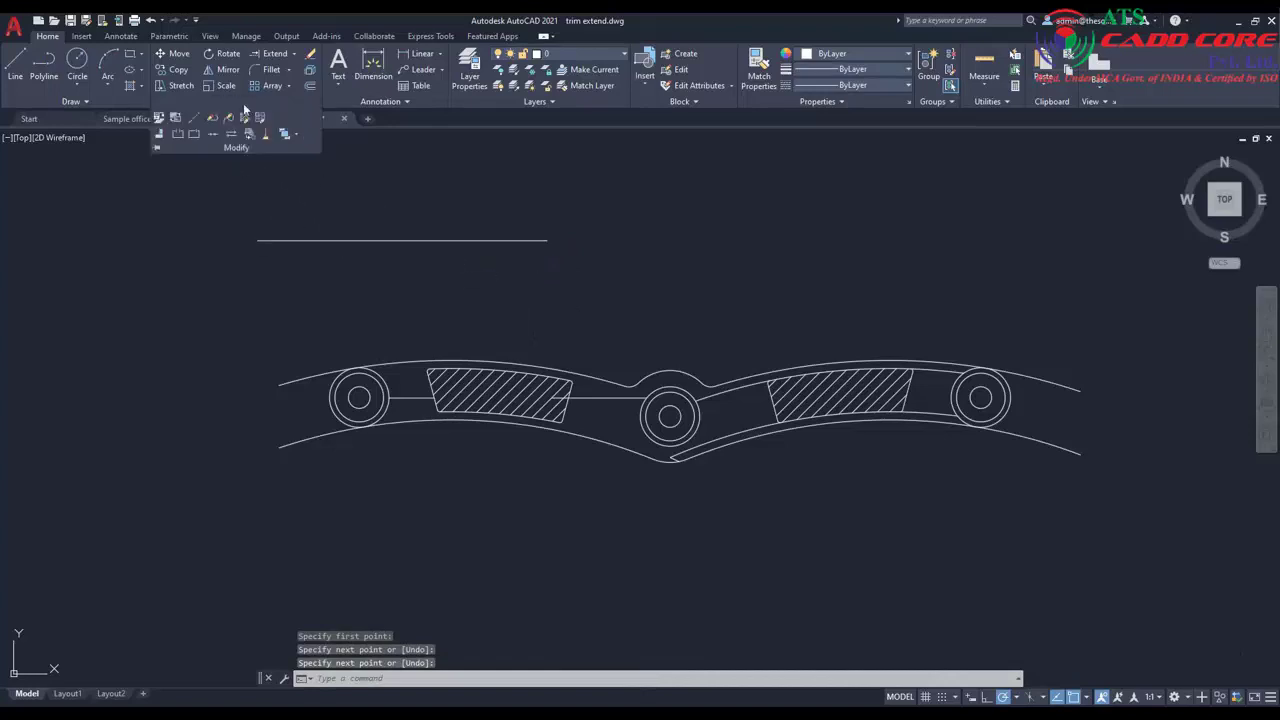
left_click(193, 134)
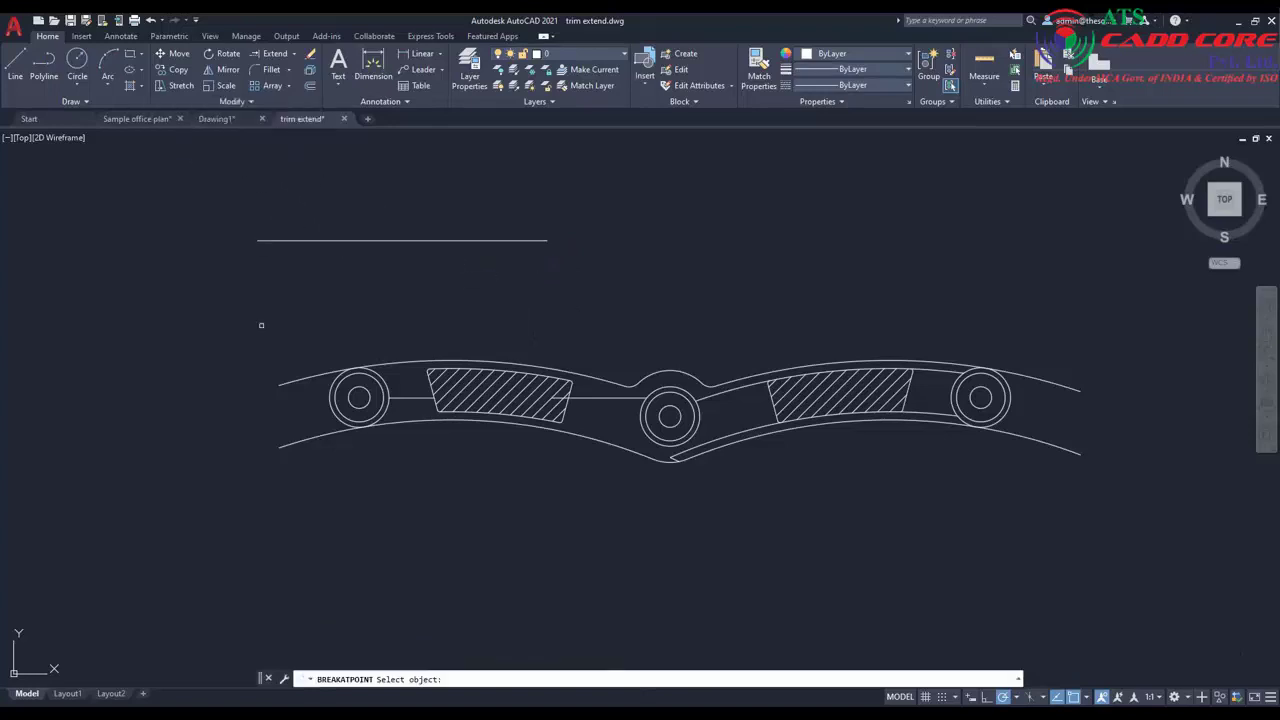
left_click(286, 241)
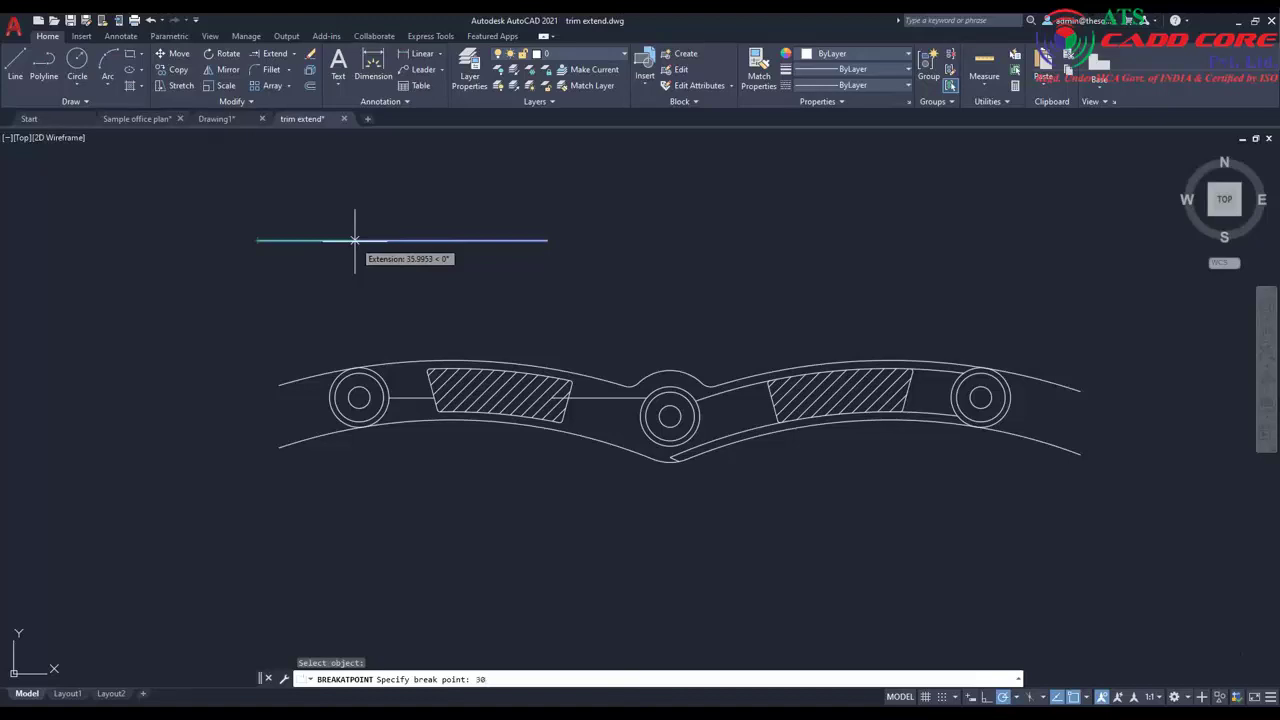
key("Return")
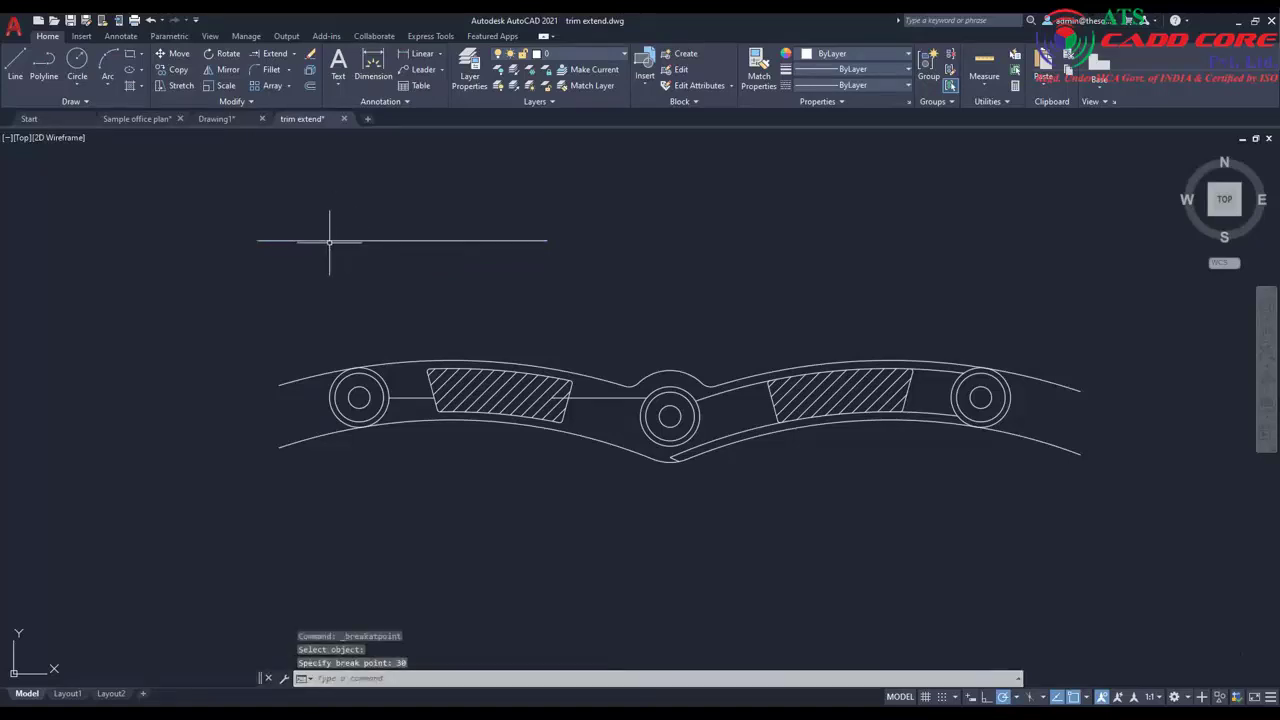
left_click(331, 240)
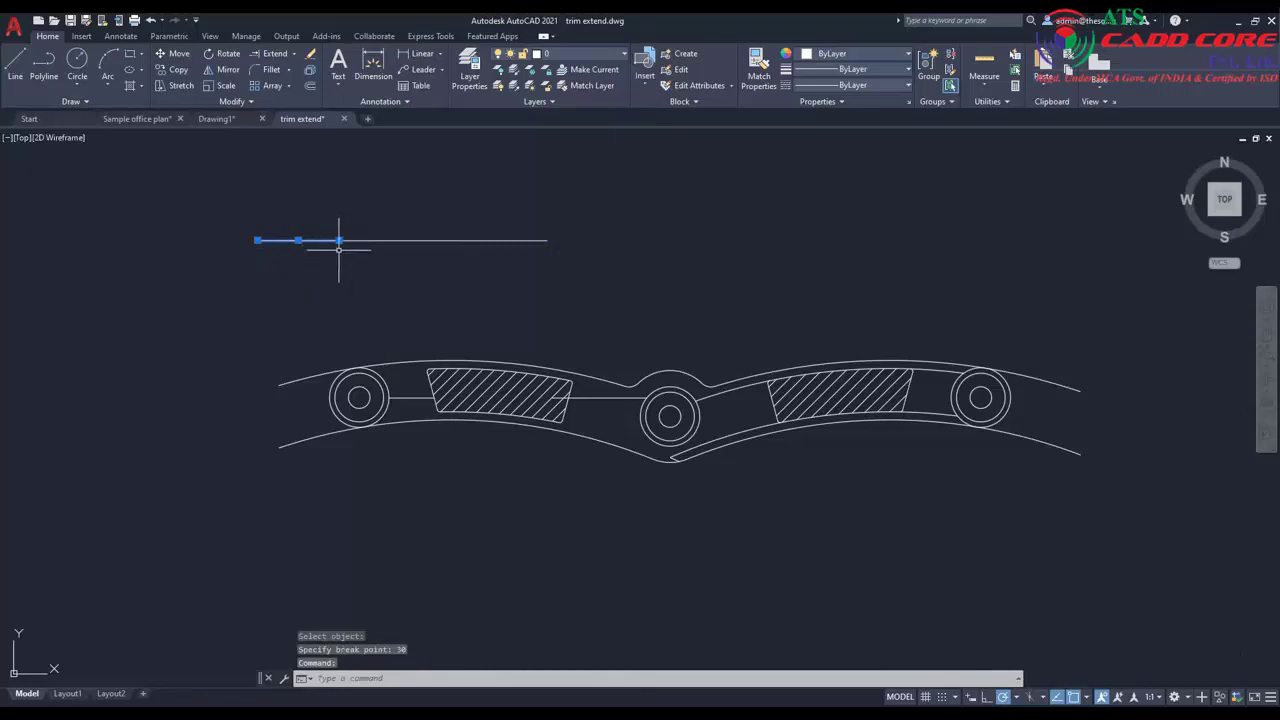
key("Escape")
Measure with DIST from the line's left endpoint to the break point, reading 30 units.
type("j")
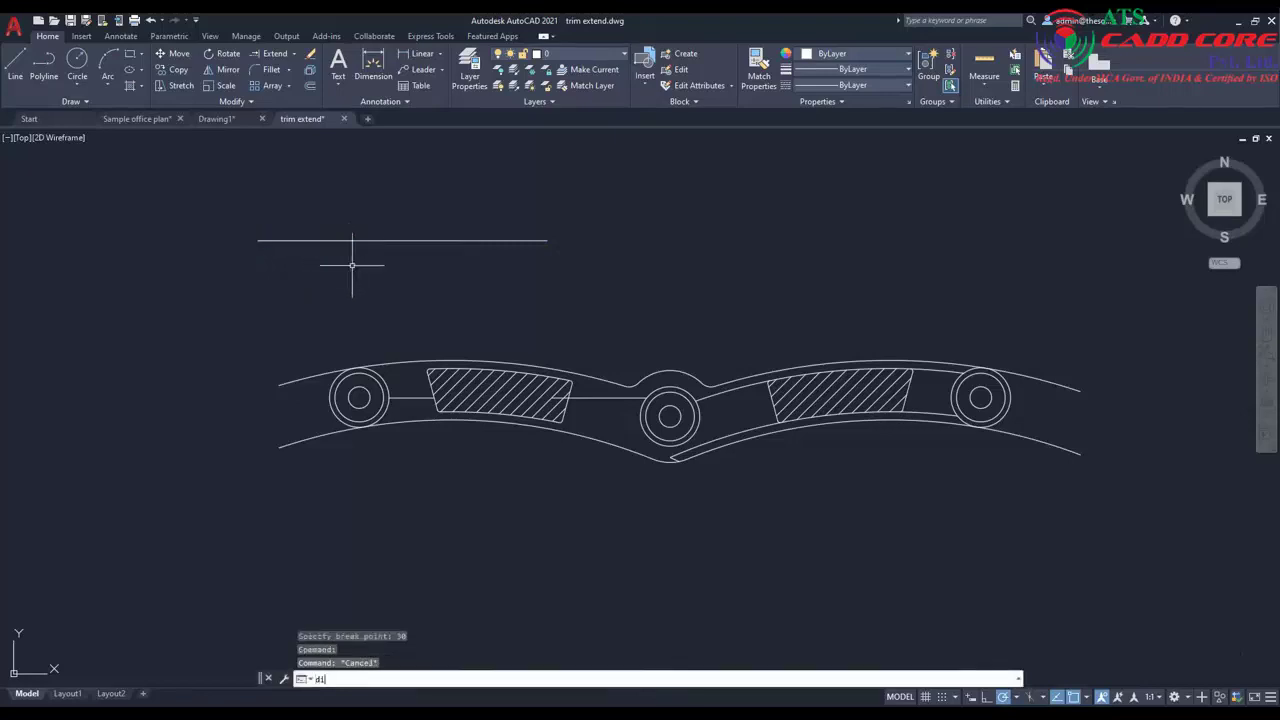
type("i")
key("Return")
left_click(259, 240)
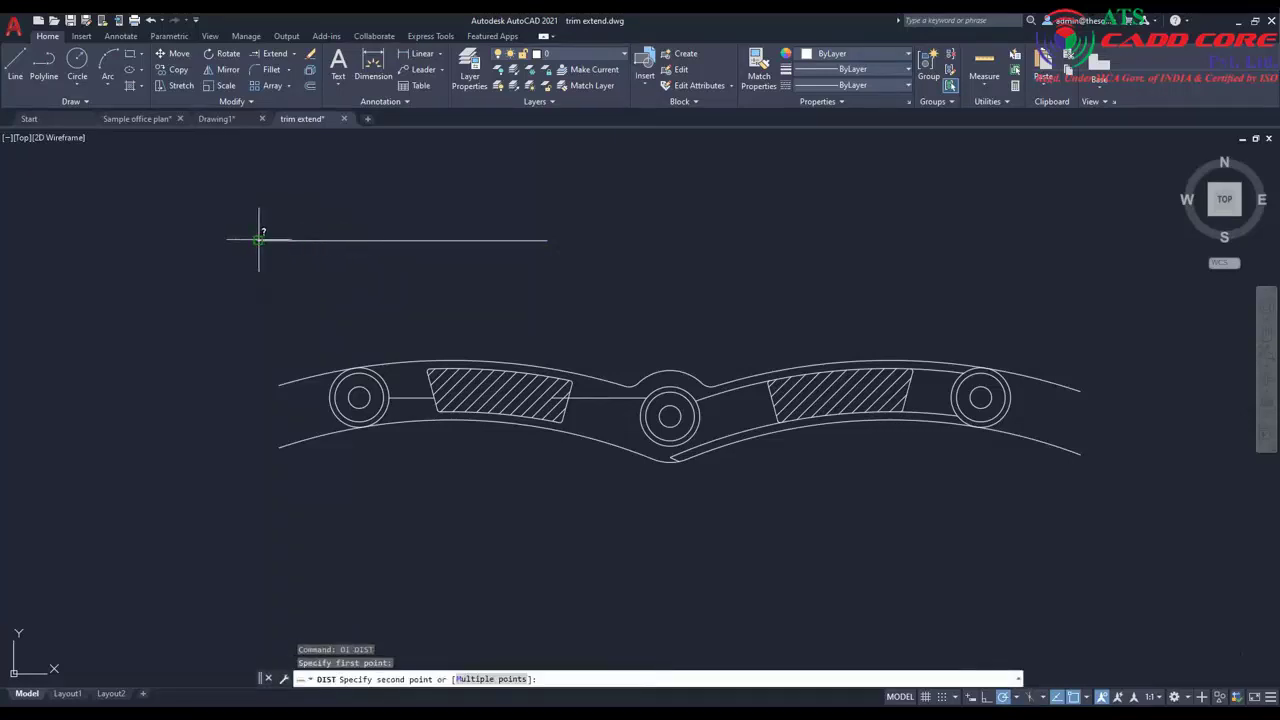
left_click(339, 240)
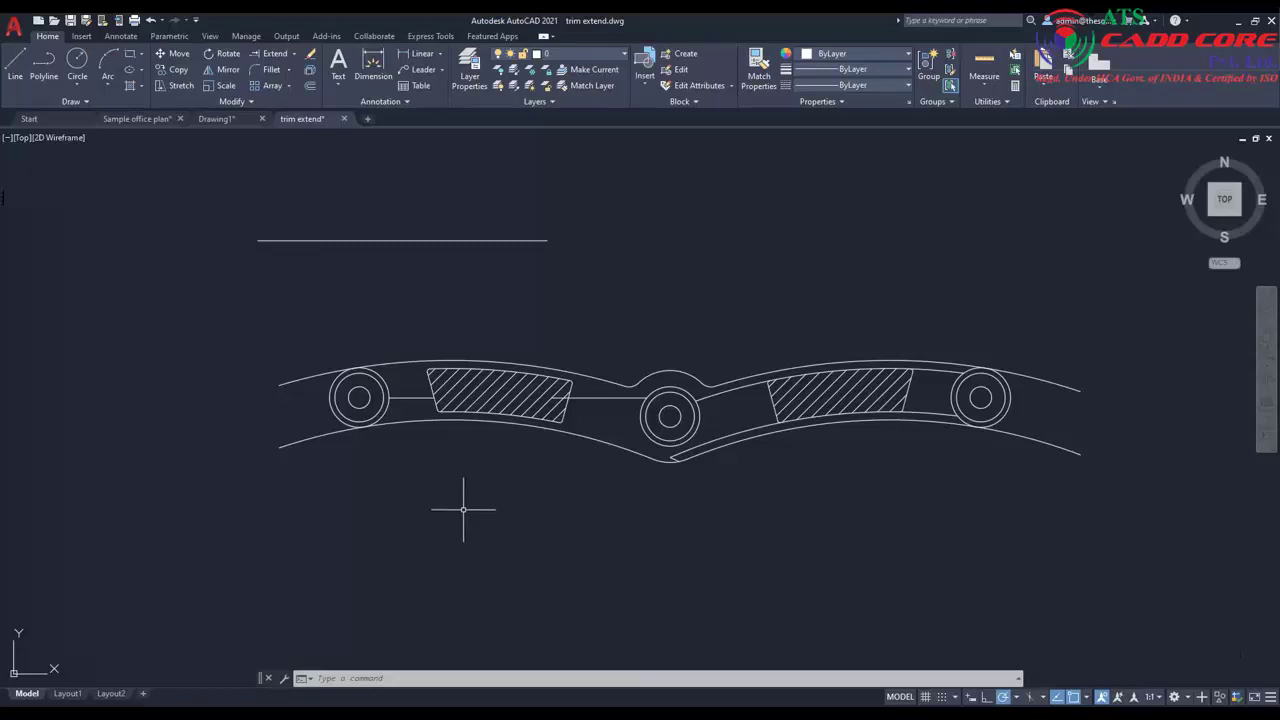
Break the top line at a second point near its right end, cancelling the repeat.
left_click(245, 103)
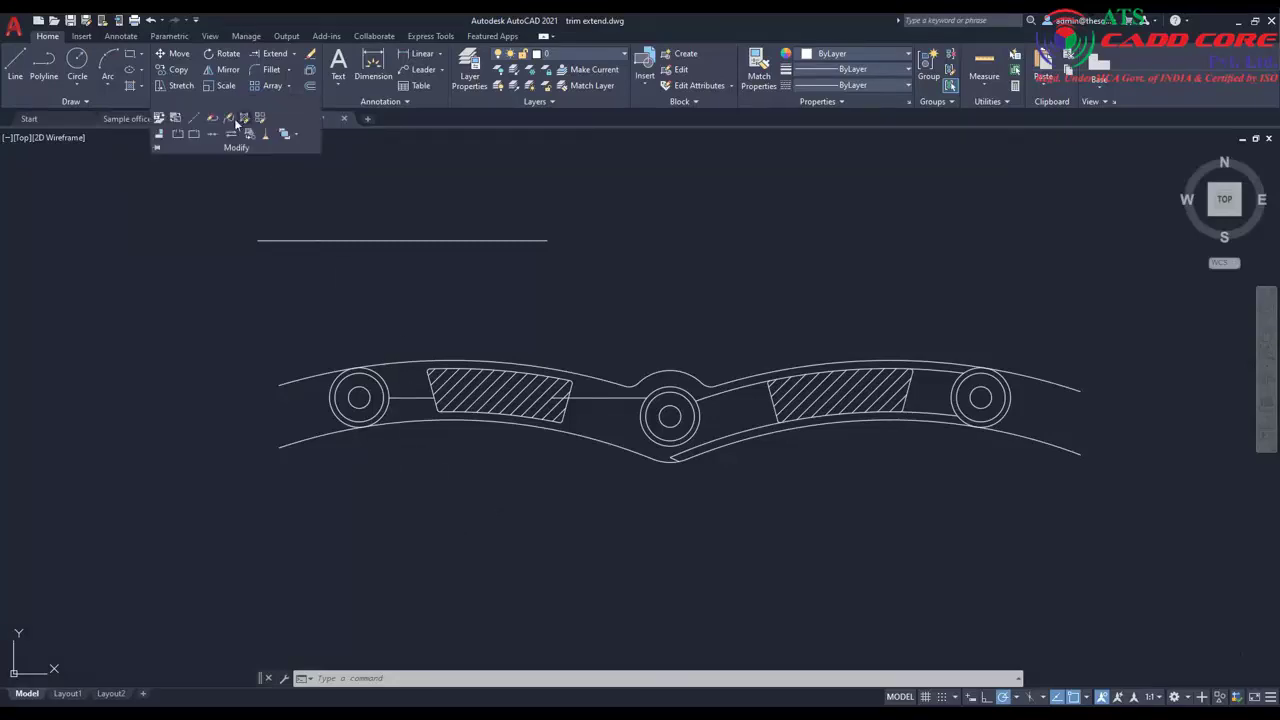
left_click(200, 137)
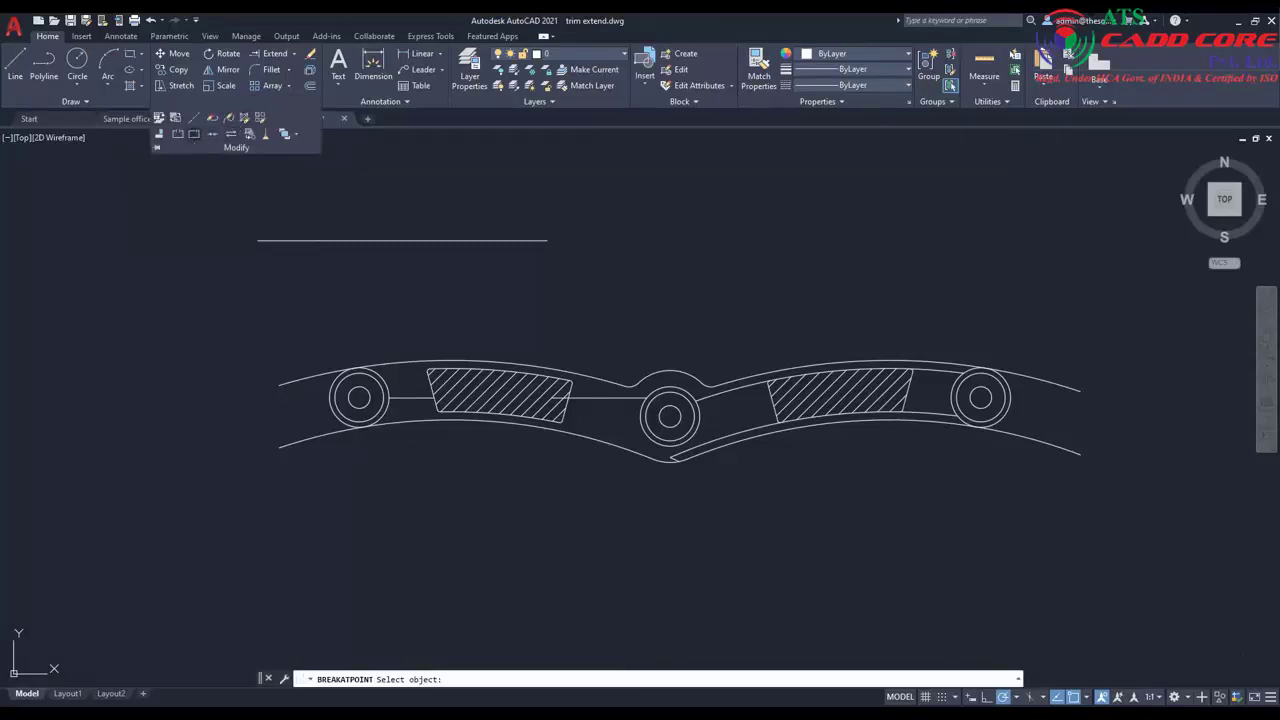
left_click(487, 240)
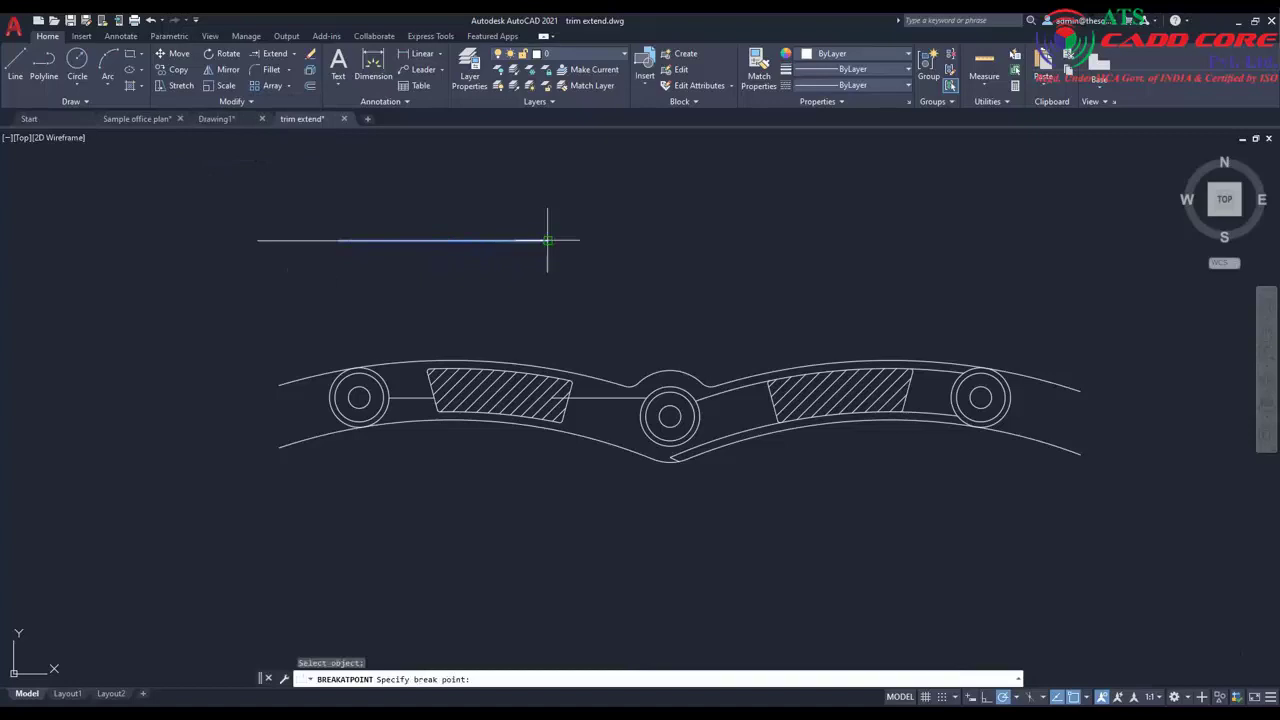
left_click(486, 241)
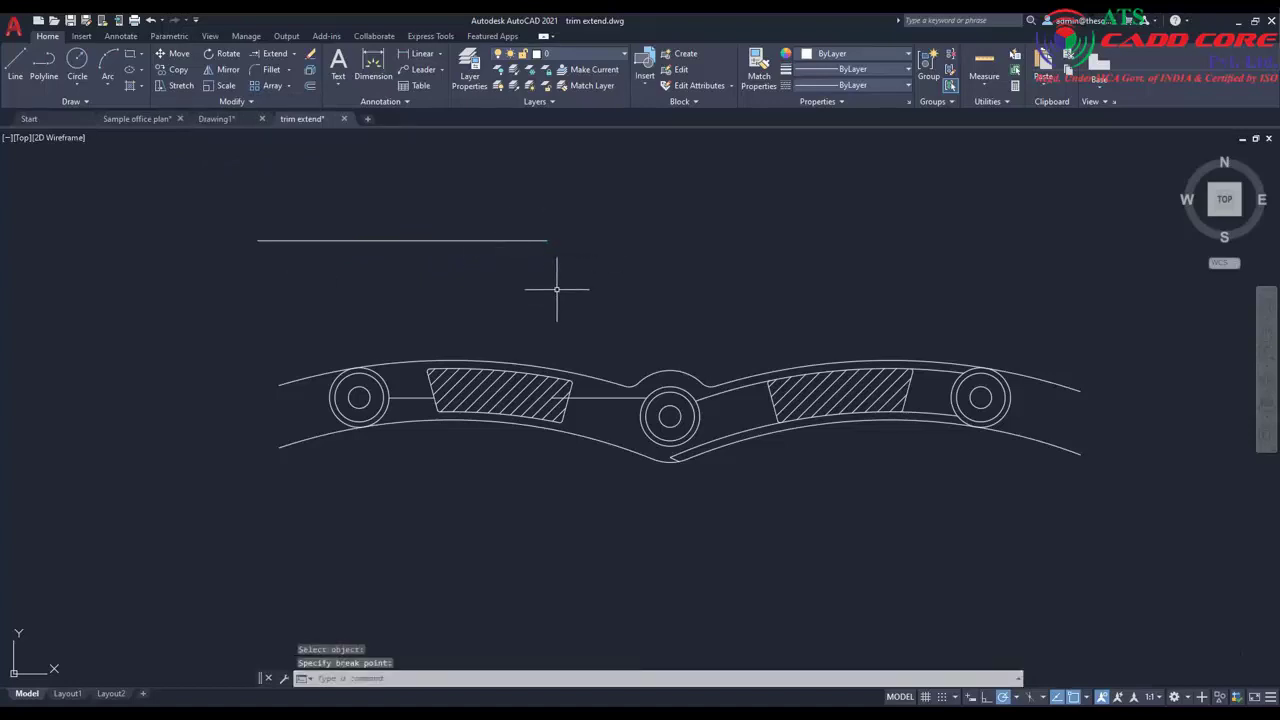
key("Return")
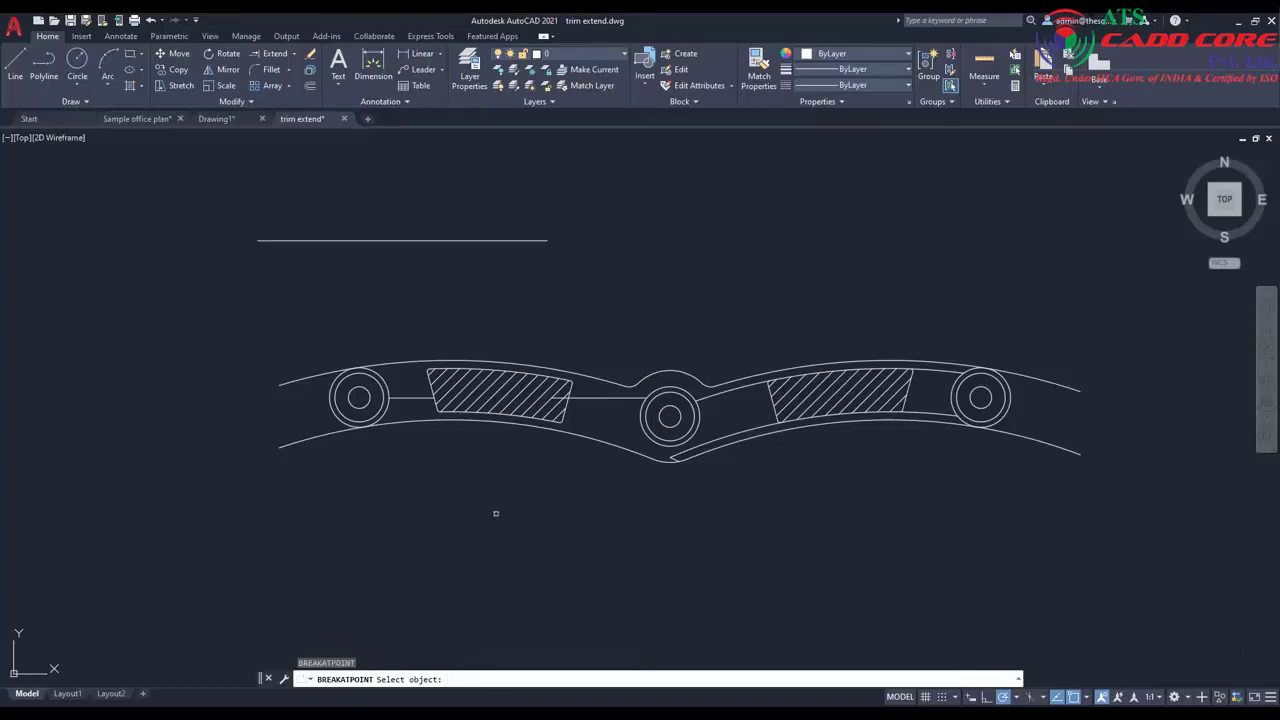
key("Escape")
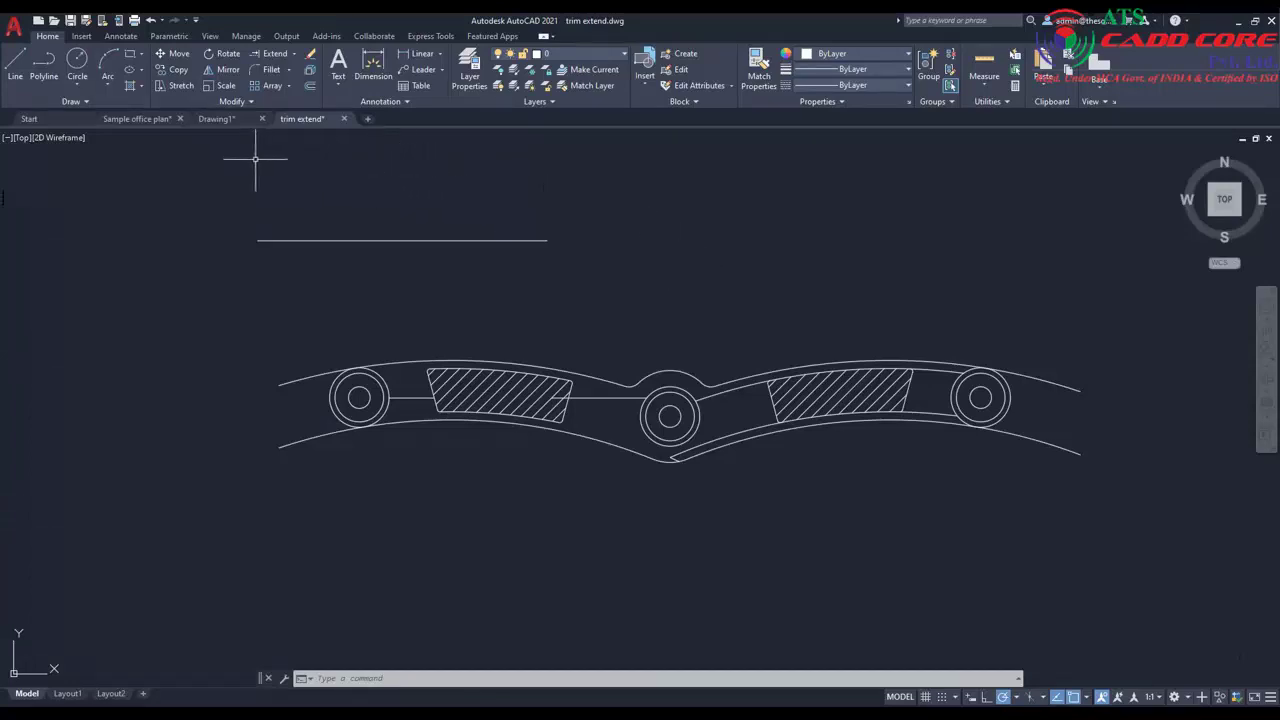
Back on the Sample office plan tab, erase the revision cloud below the floor plan.
left_click(128, 120)
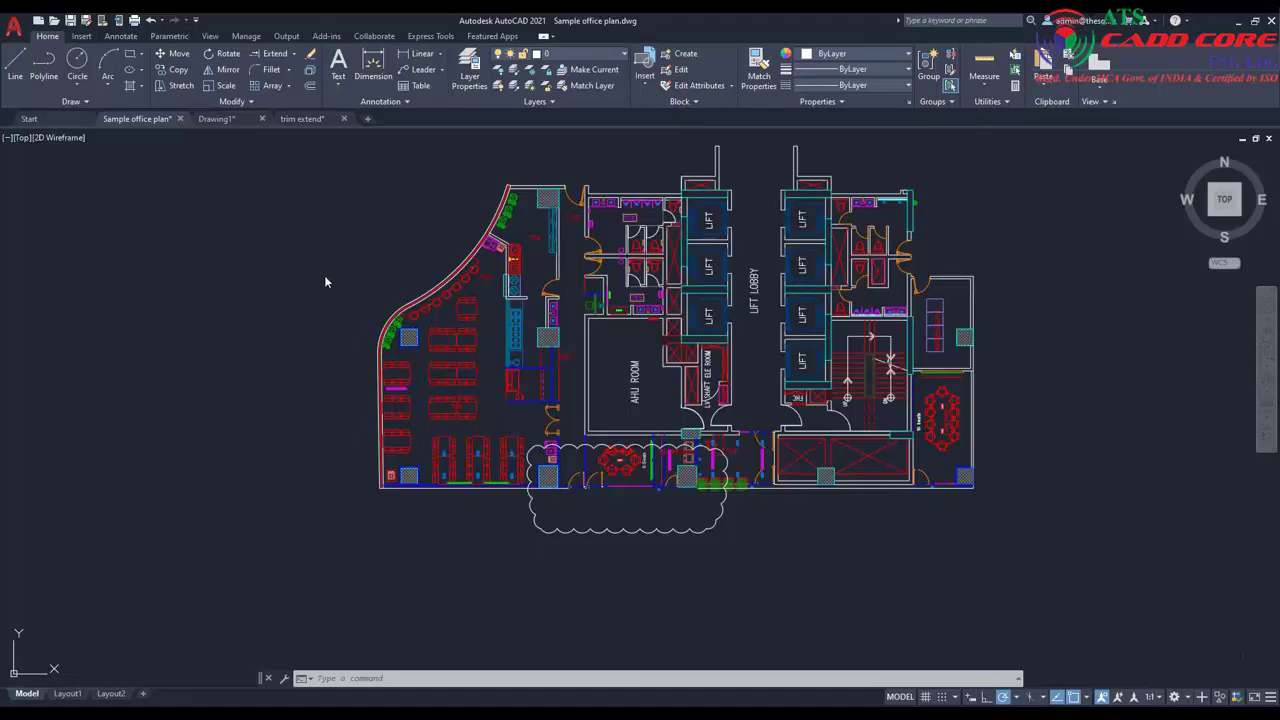
left_click(349, 249)
left_click(528, 530)
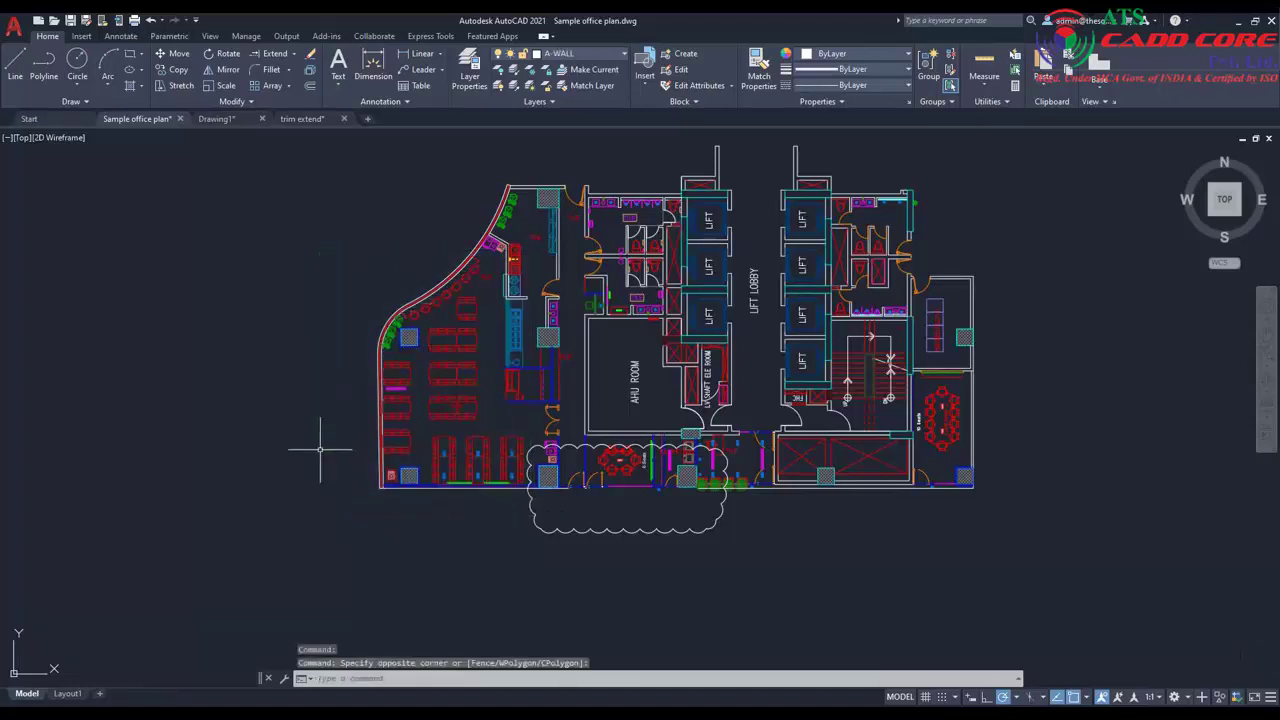
left_click(526, 516)
key("Delete")
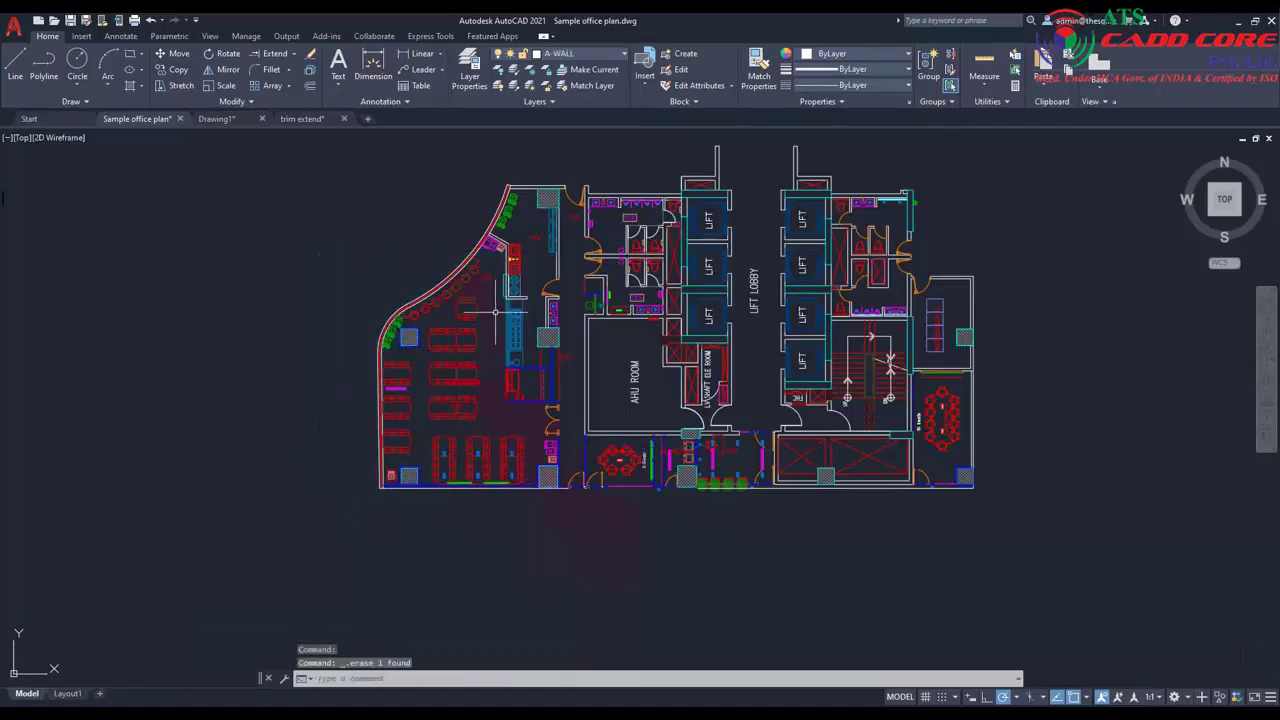
middle_click_drag(494, 312, 618, 330)
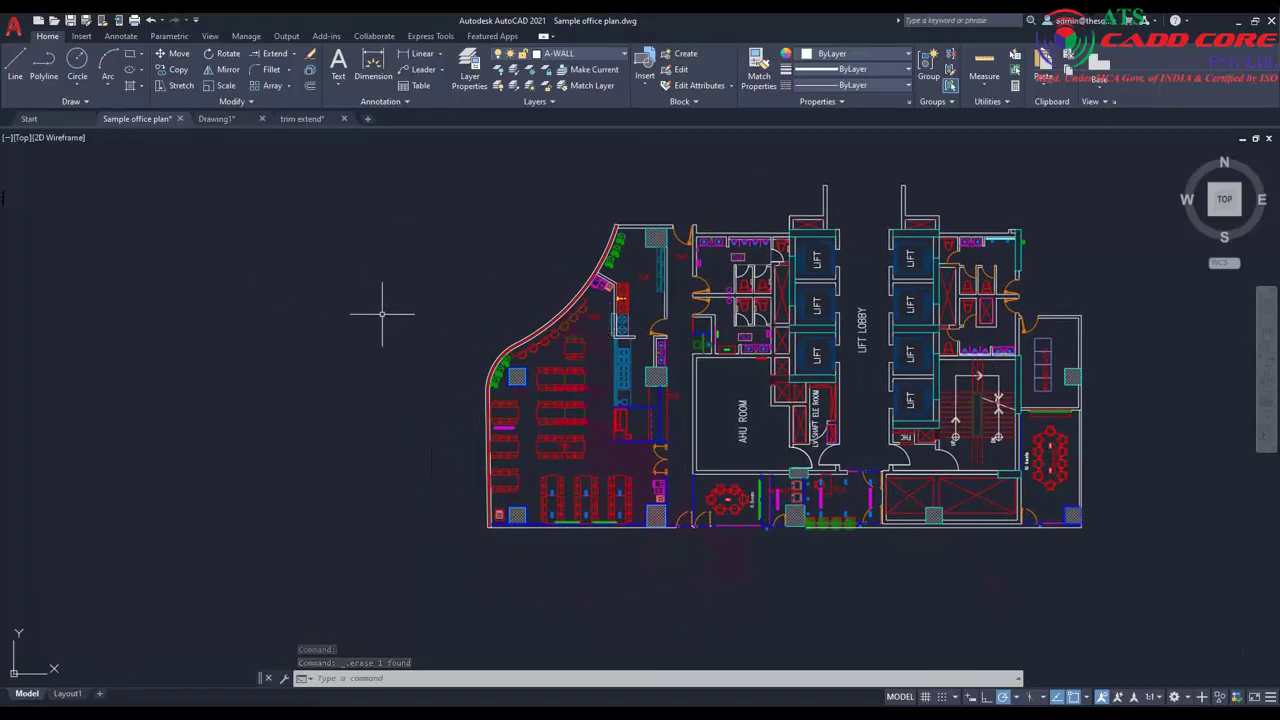
Attach front elevation.dwg as an external reference with the default attach settings.
left_click(81, 36)
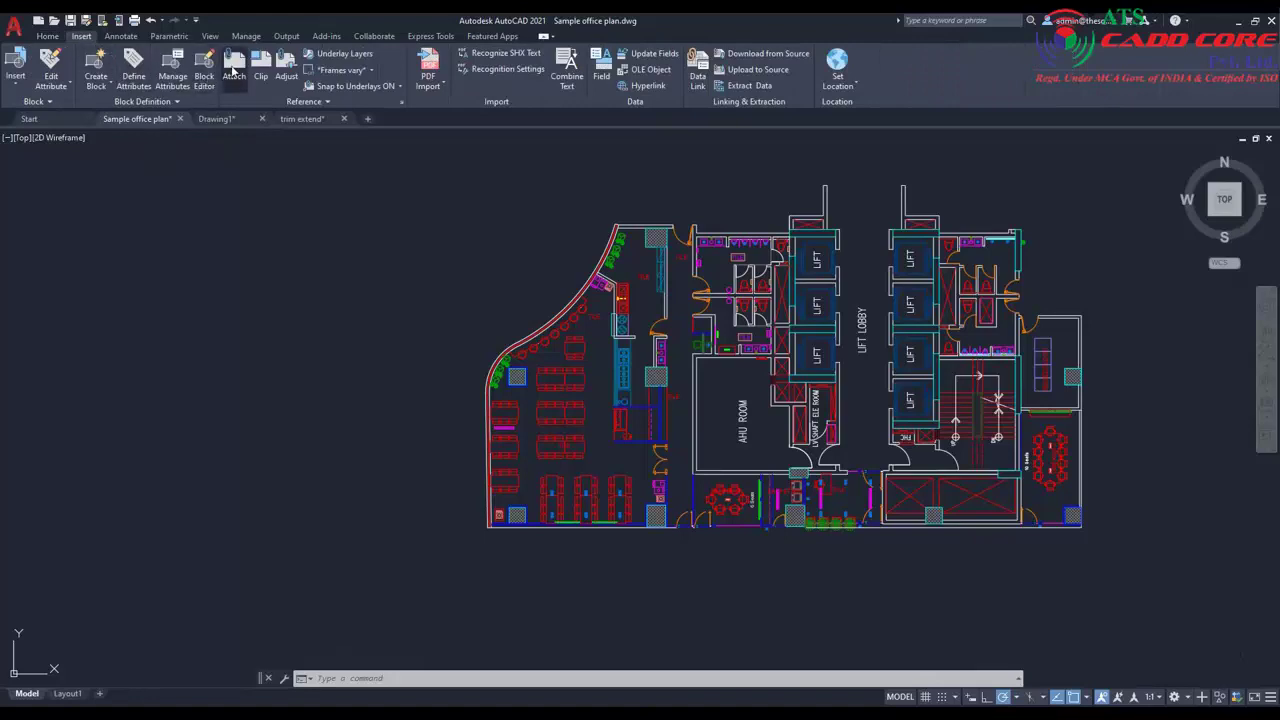
left_click(233, 70)
left_click(572, 281)
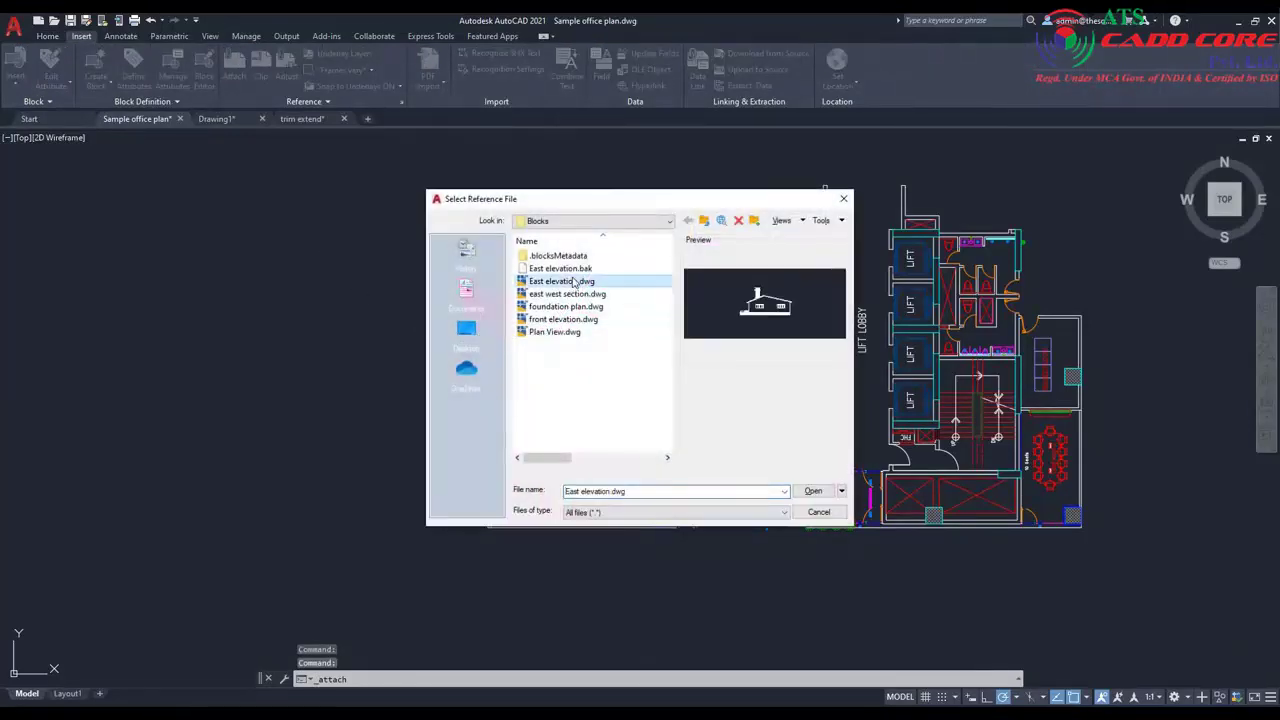
left_click(608, 319)
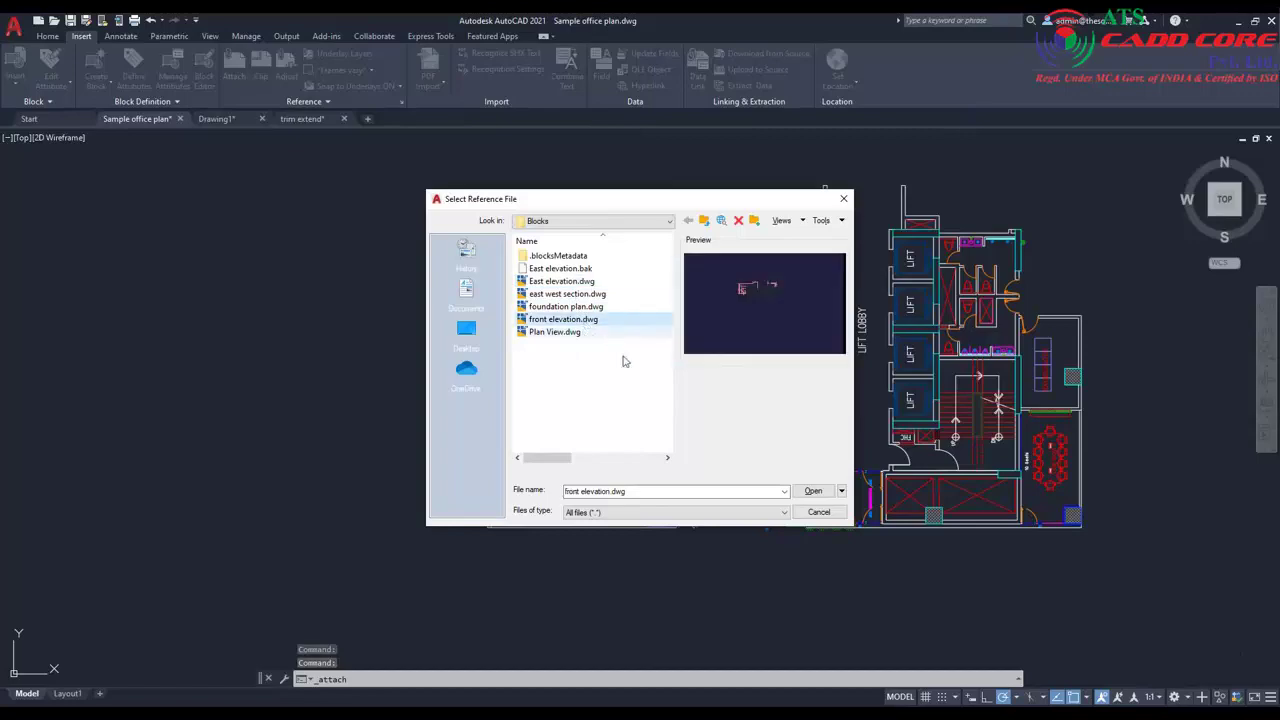
left_click(813, 490)
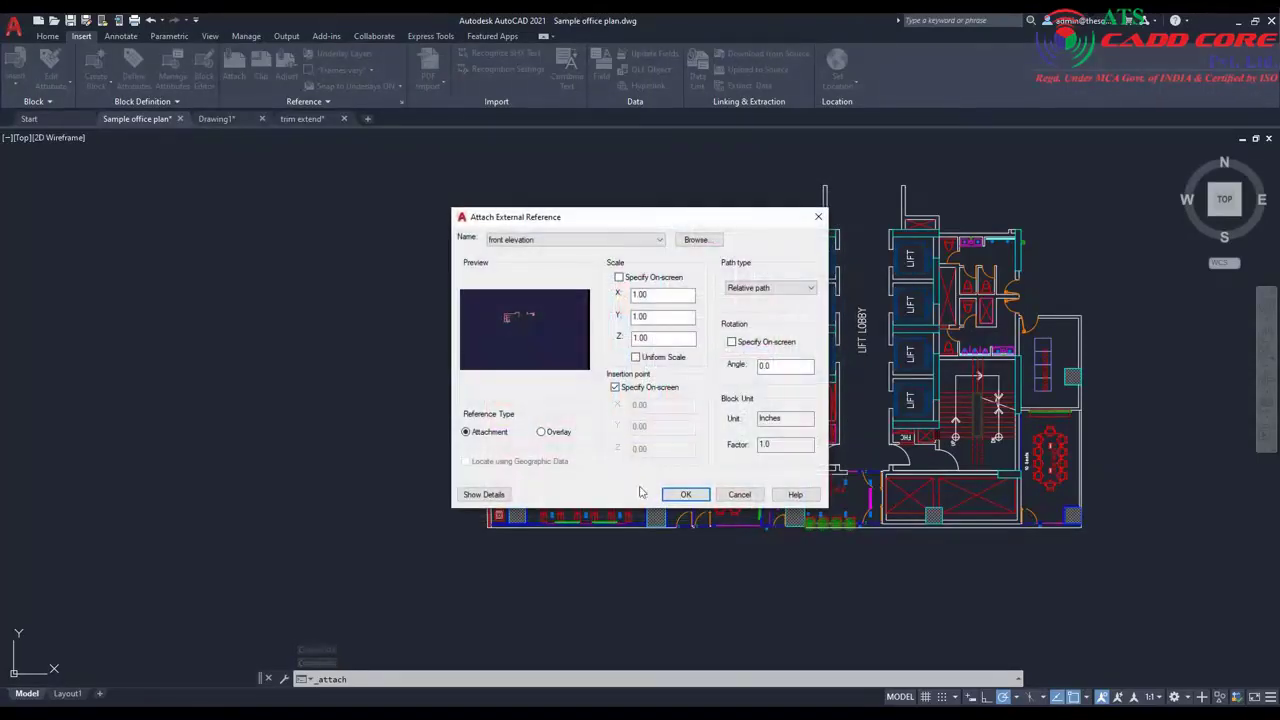
left_click(686, 494)
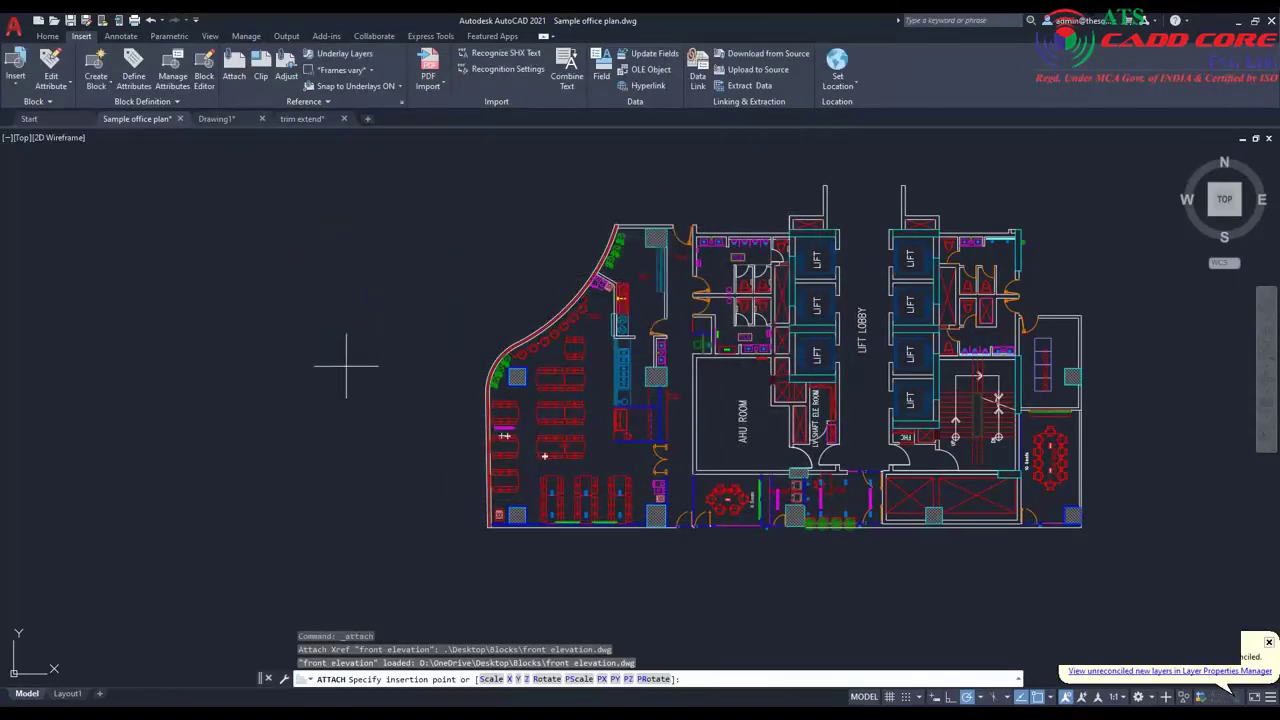
Place the front elevation left of the office plan, frame both, and minimize AutoCAD.
left_click(62, 446)
middle_click_drag(461, 355, 705, 341)
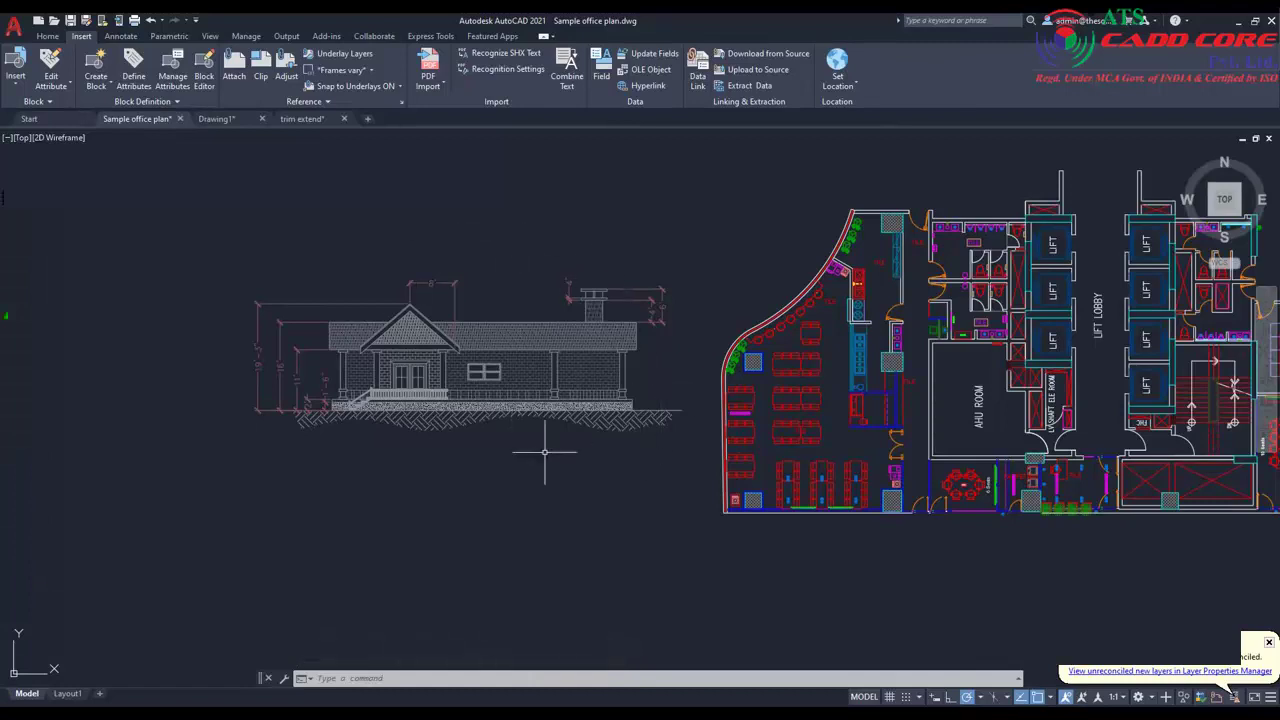
left_click(1238, 24)
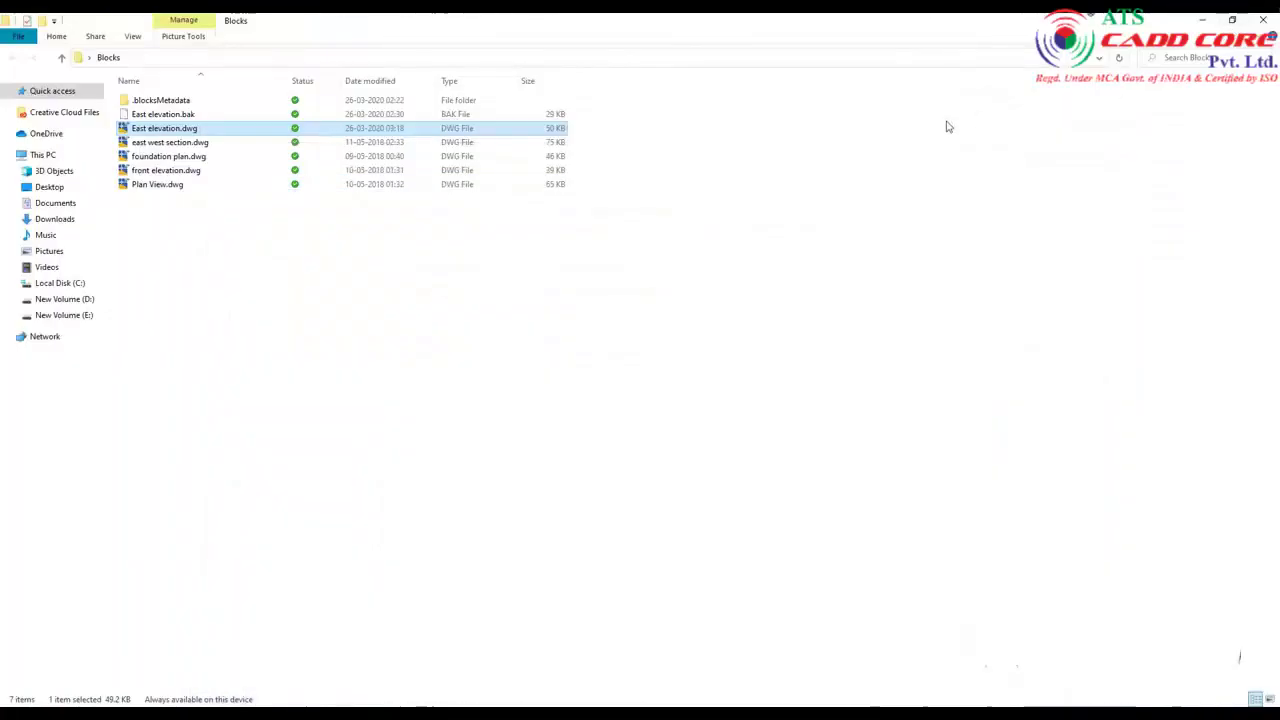
Clear the file selection and open front elevation.dwg from the Blocks folder.
left_click(358, 254)
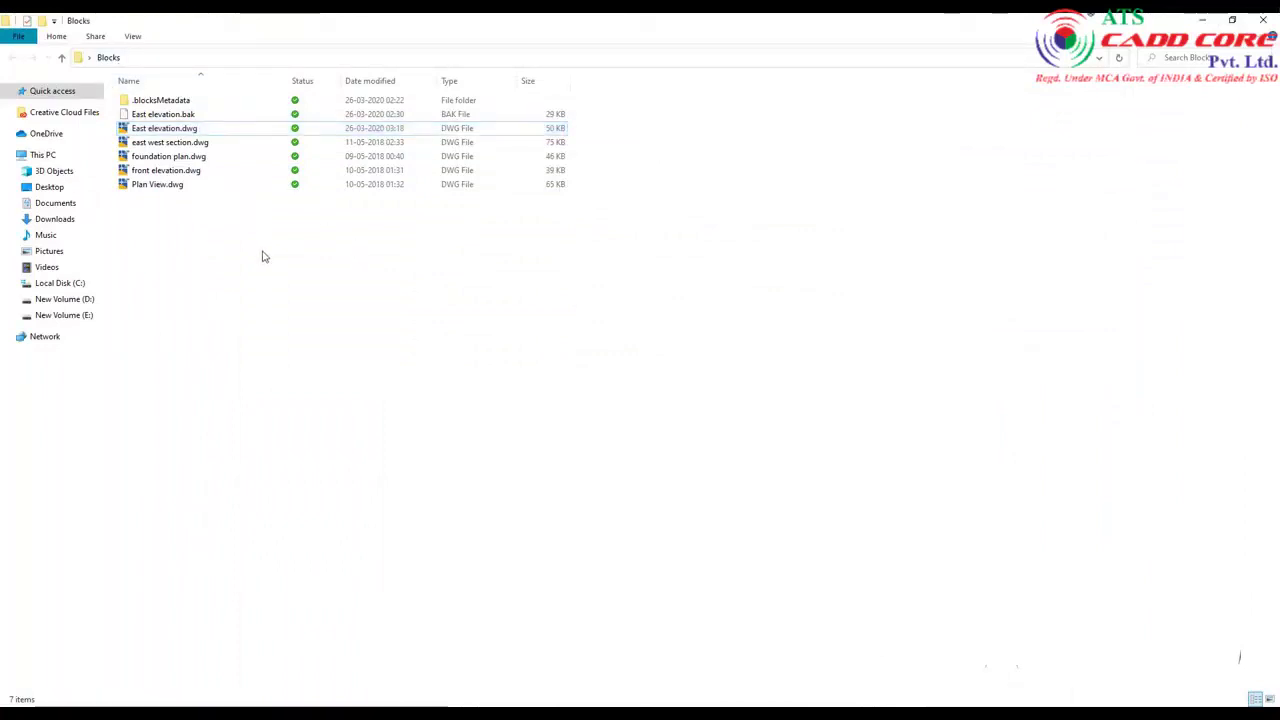
double_click(223, 172)
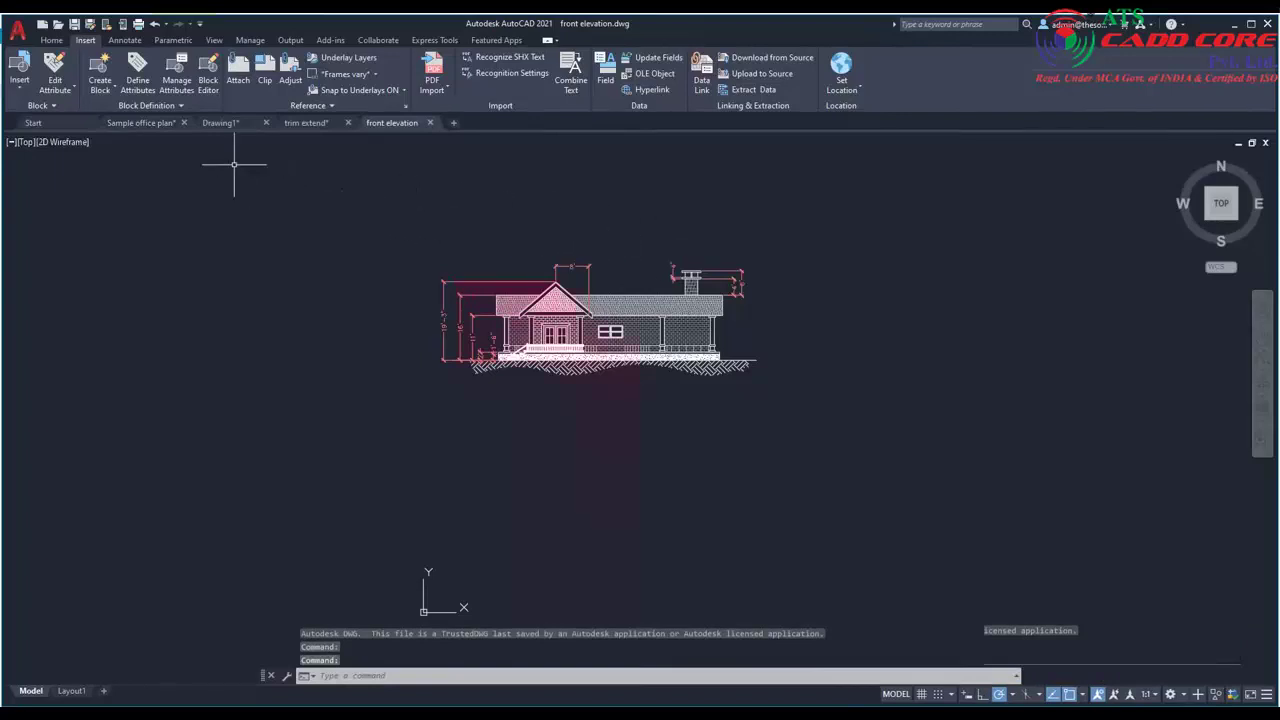
Turn the Dim layer off and back on from the Home tab layer list.
left_click(51, 40)
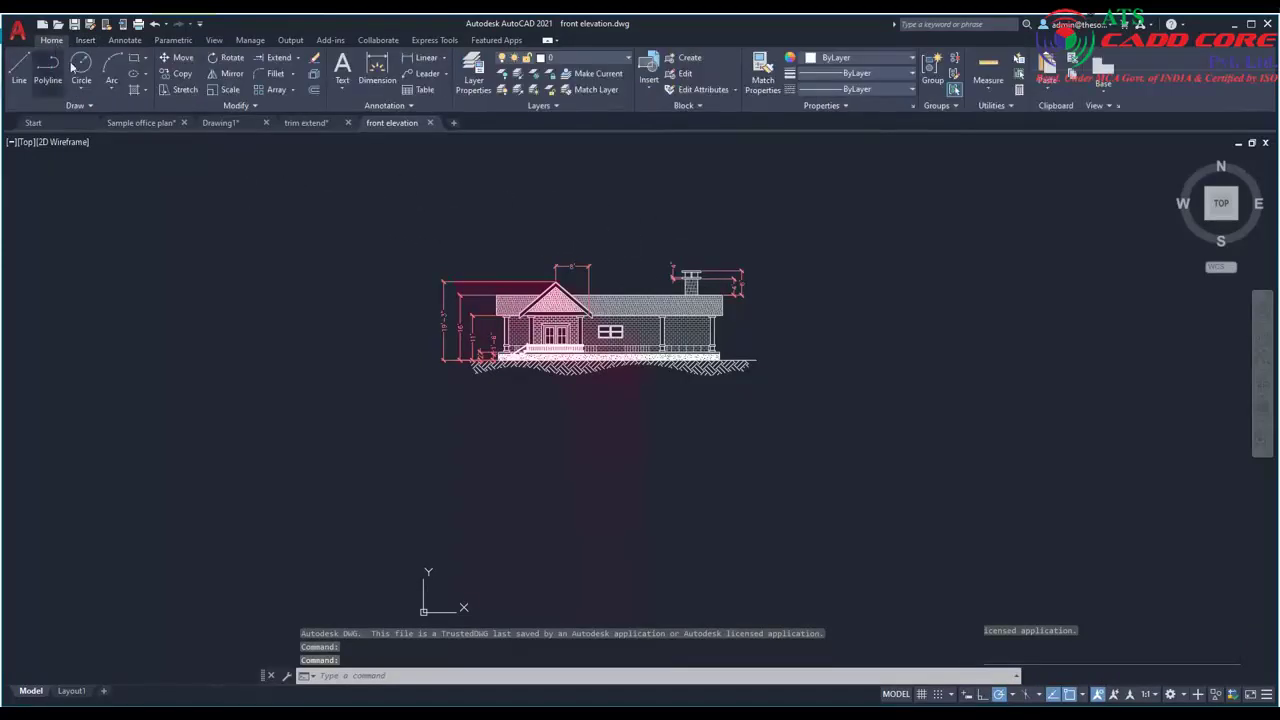
left_click(581, 58)
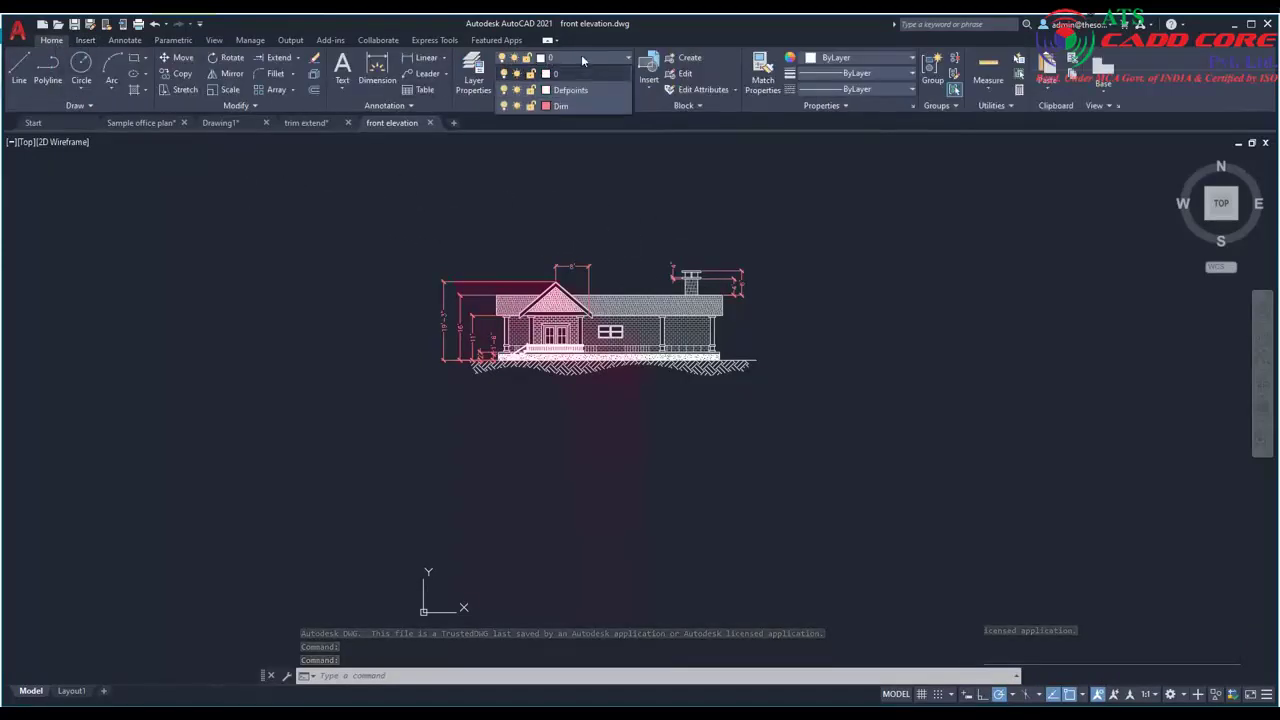
left_click(503, 106)
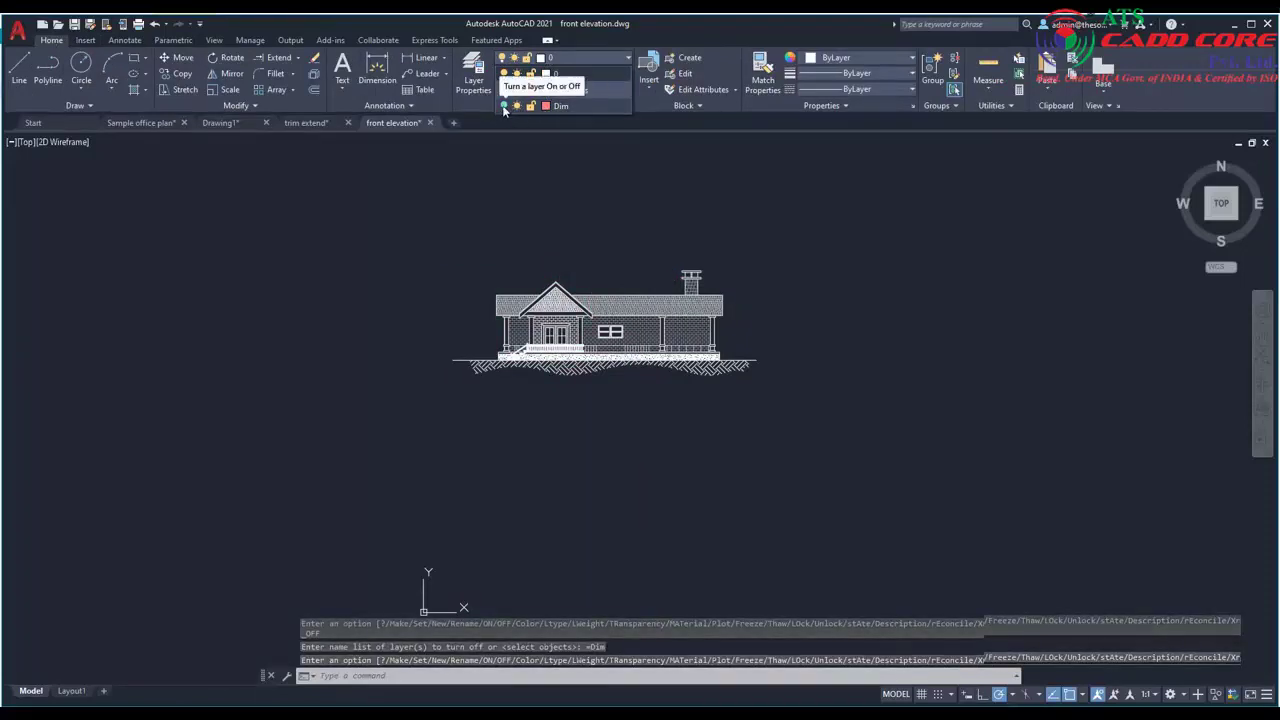
left_click(503, 106)
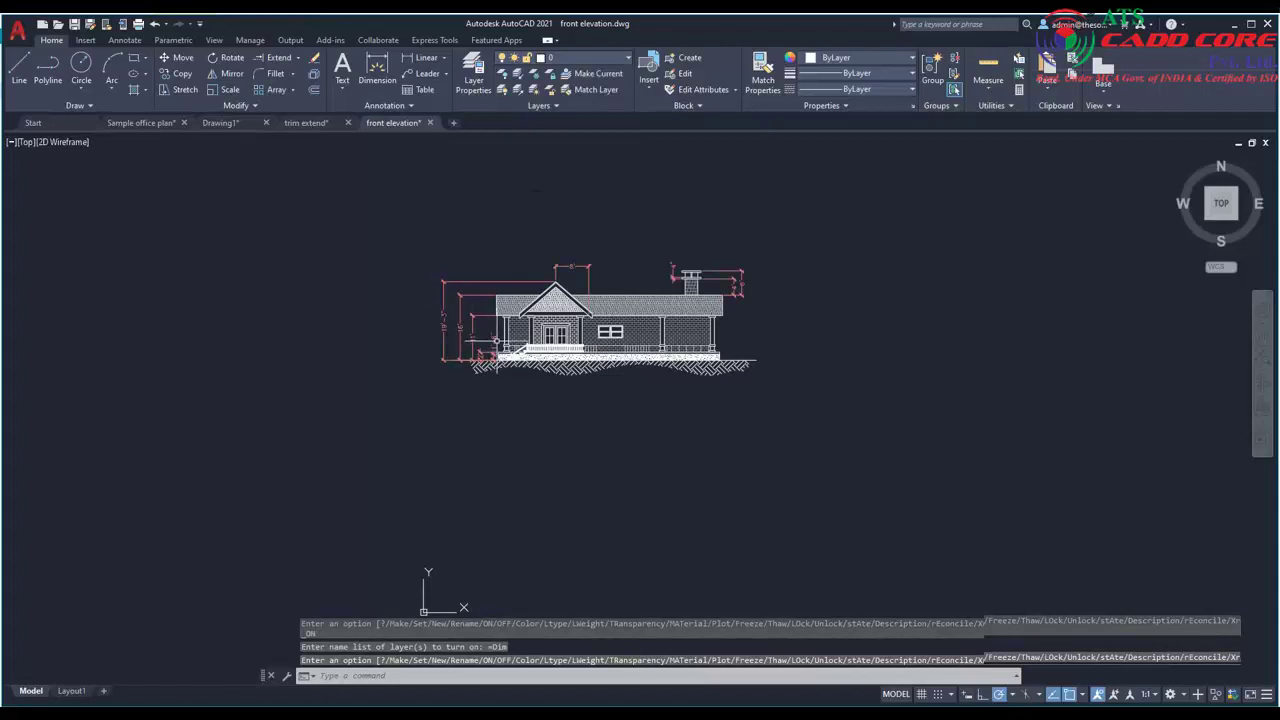
Select all the elevation's dimensions: left verticals, top dimension, and chimney dimensions.
left_click(498, 345)
left_click(412, 331)
left_click(471, 357)
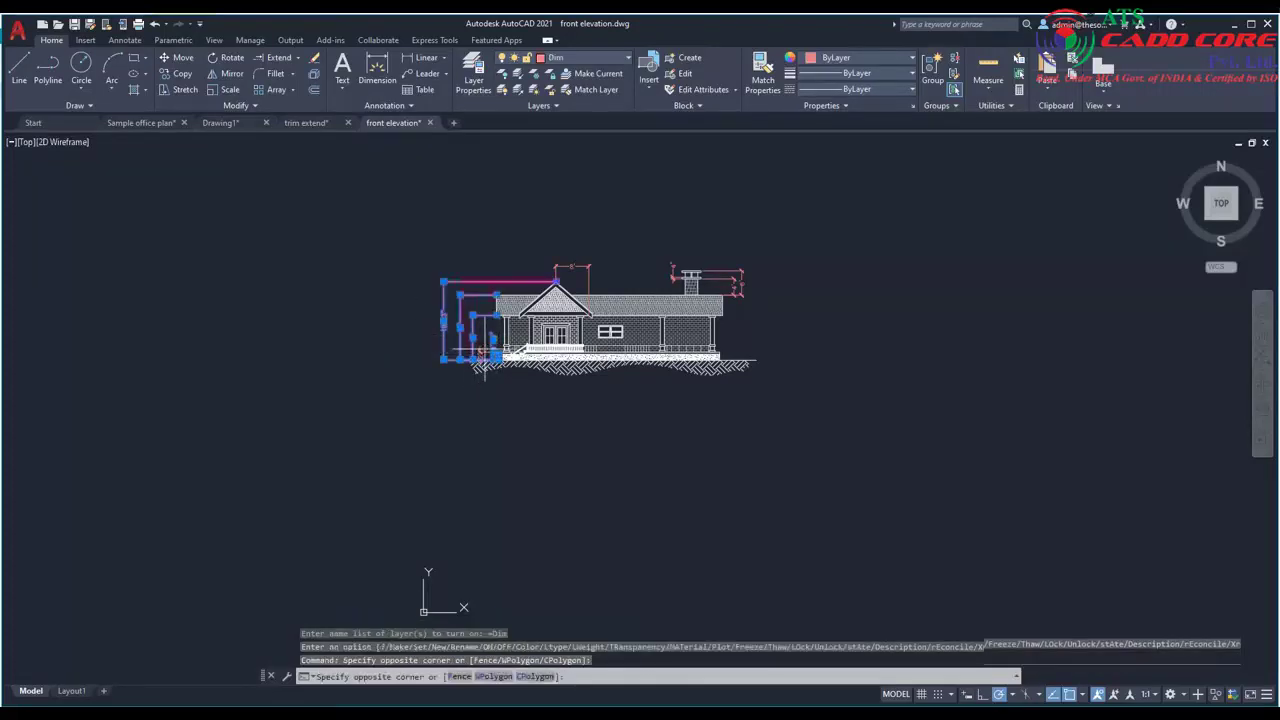
left_click(478, 355)
left_click(584, 263)
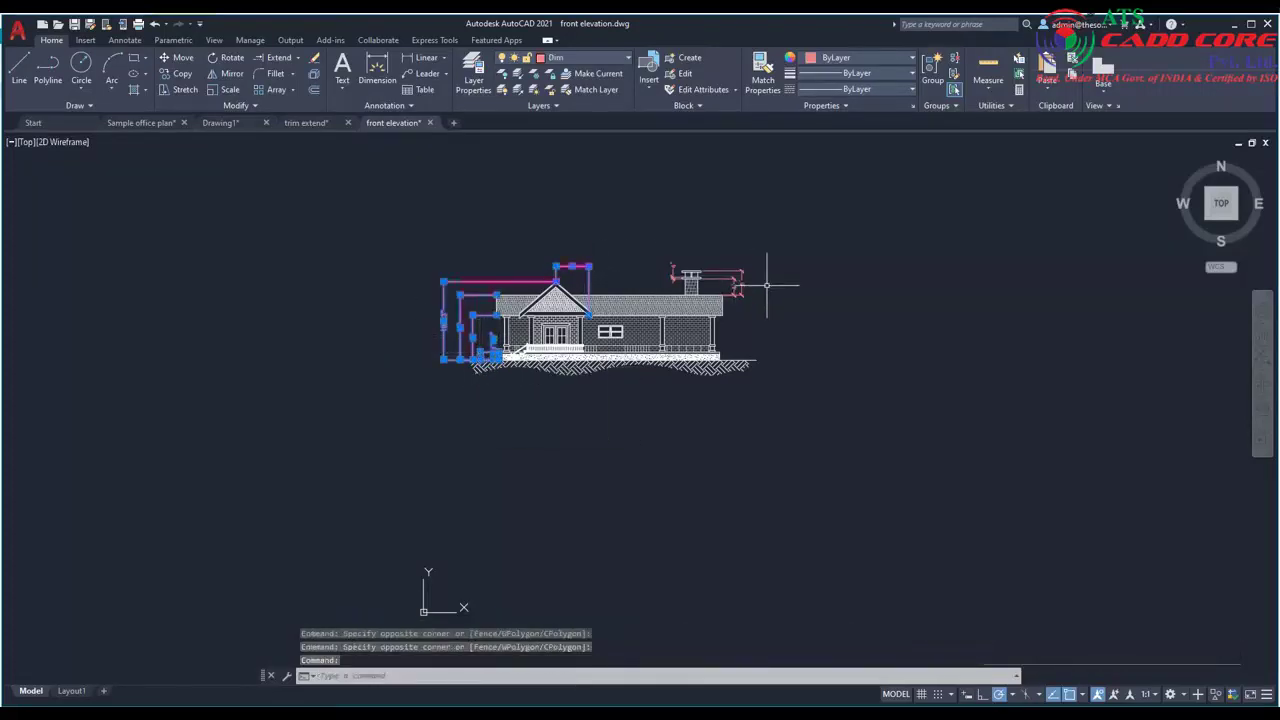
left_click(845, 280)
left_click(682, 268)
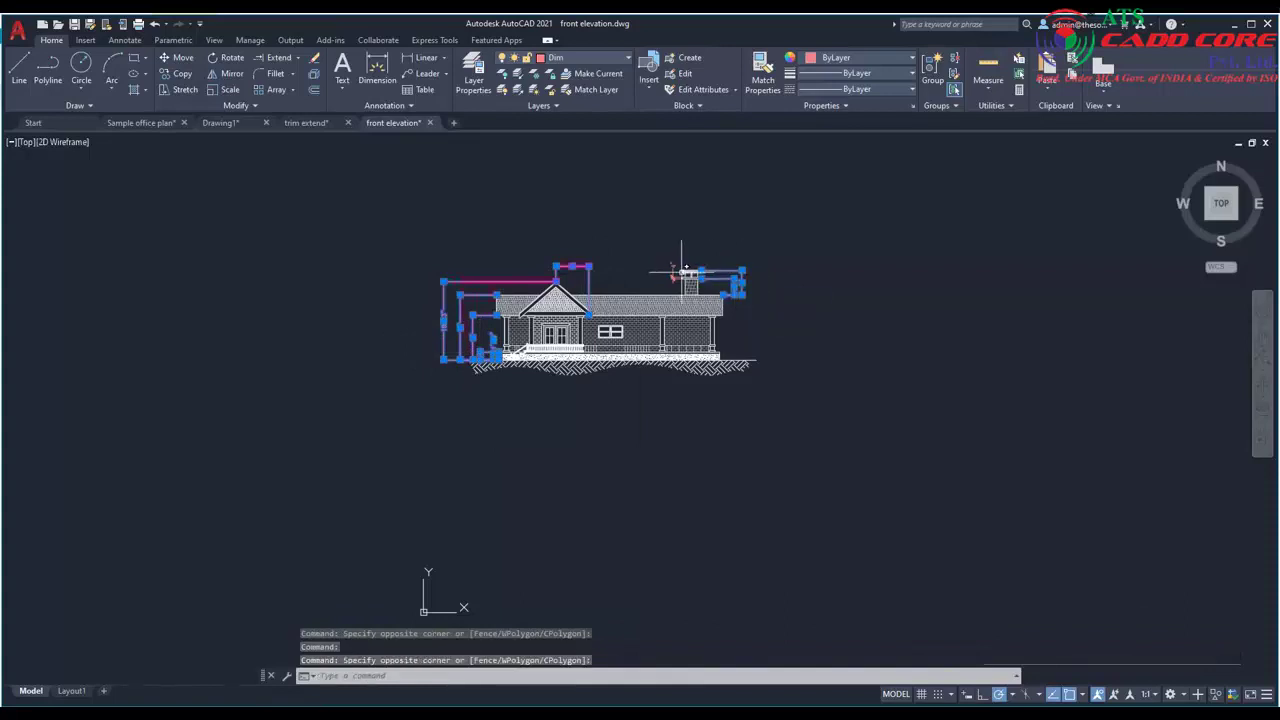
Erase the selected dimensions, quick-save front elevation.dwg, and close its tab.
right_click(636, 237)
left_click(668, 384)
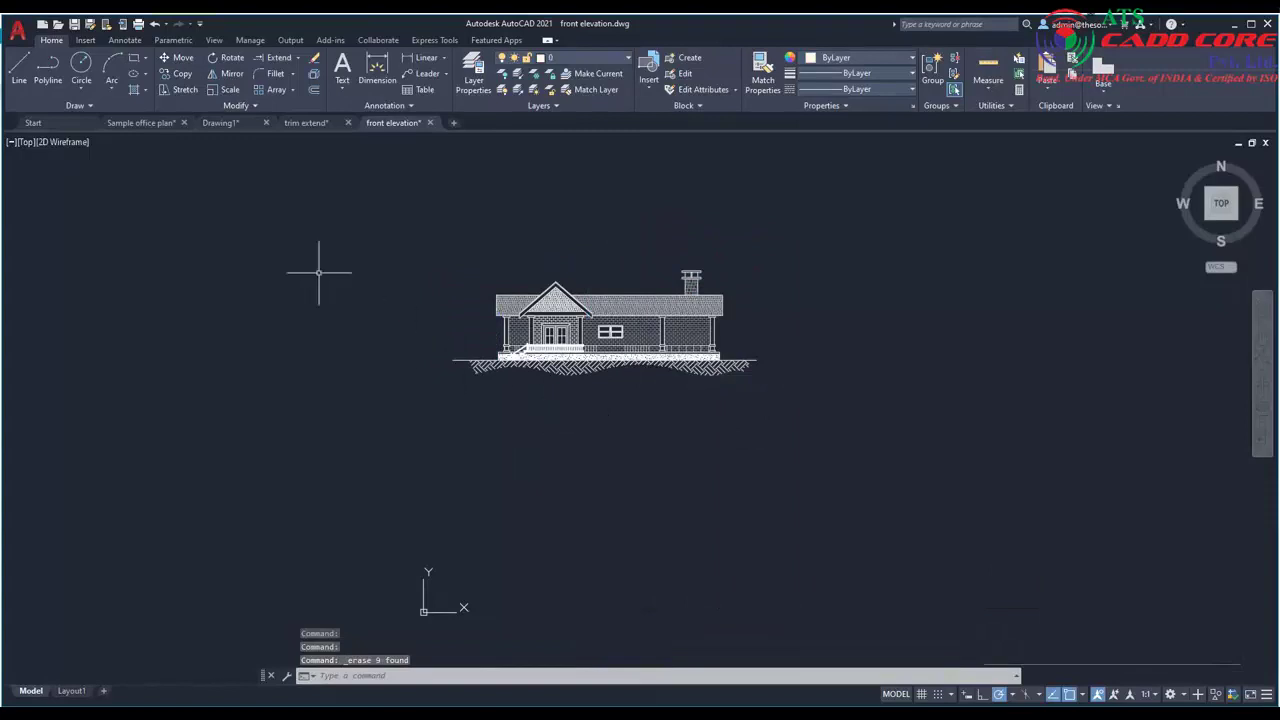
left_click(74, 24)
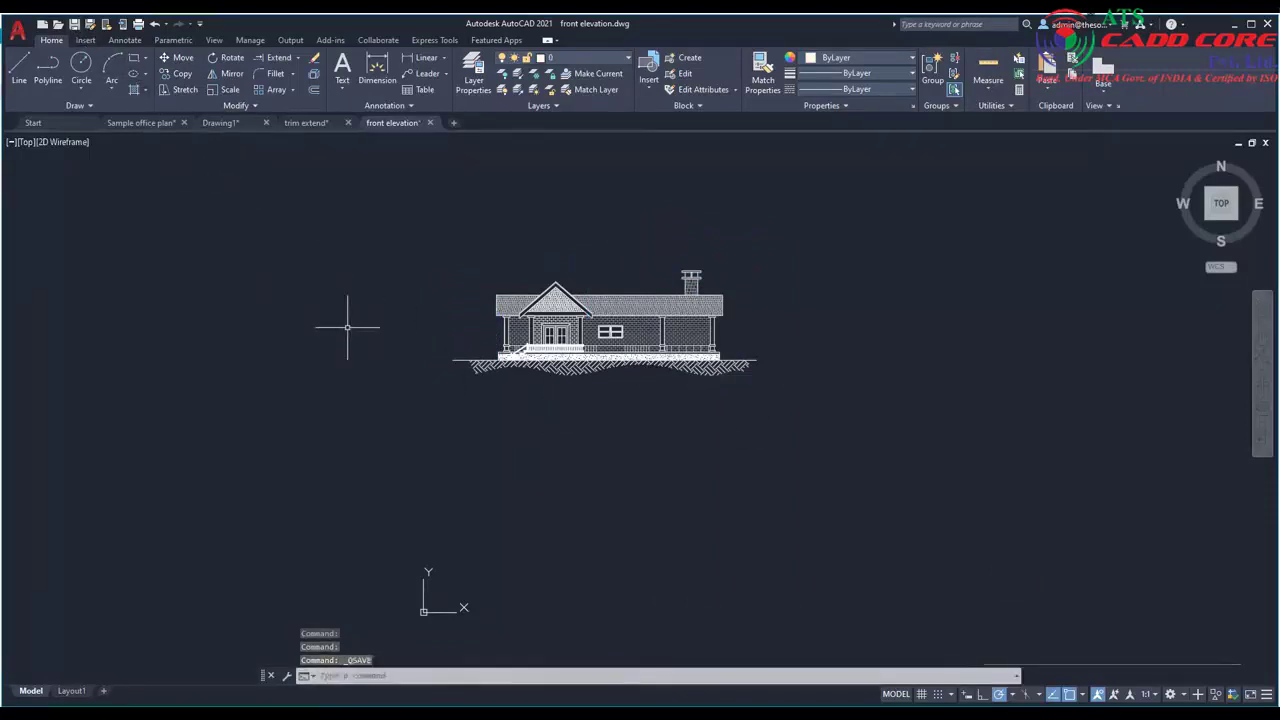
left_click(430, 122)
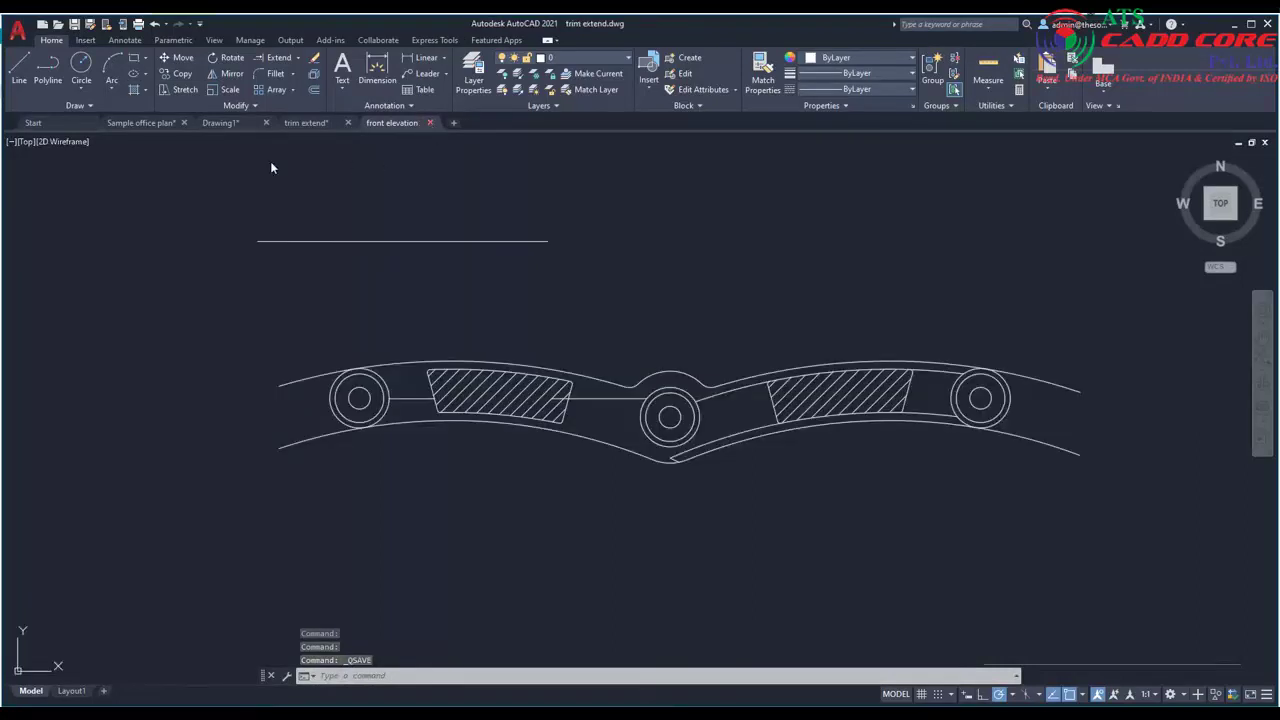
Switch to the Sample office plan tab, cancelling a stray selection, until the xref-change notice appears.
left_click(142, 122)
left_click(695, 228)
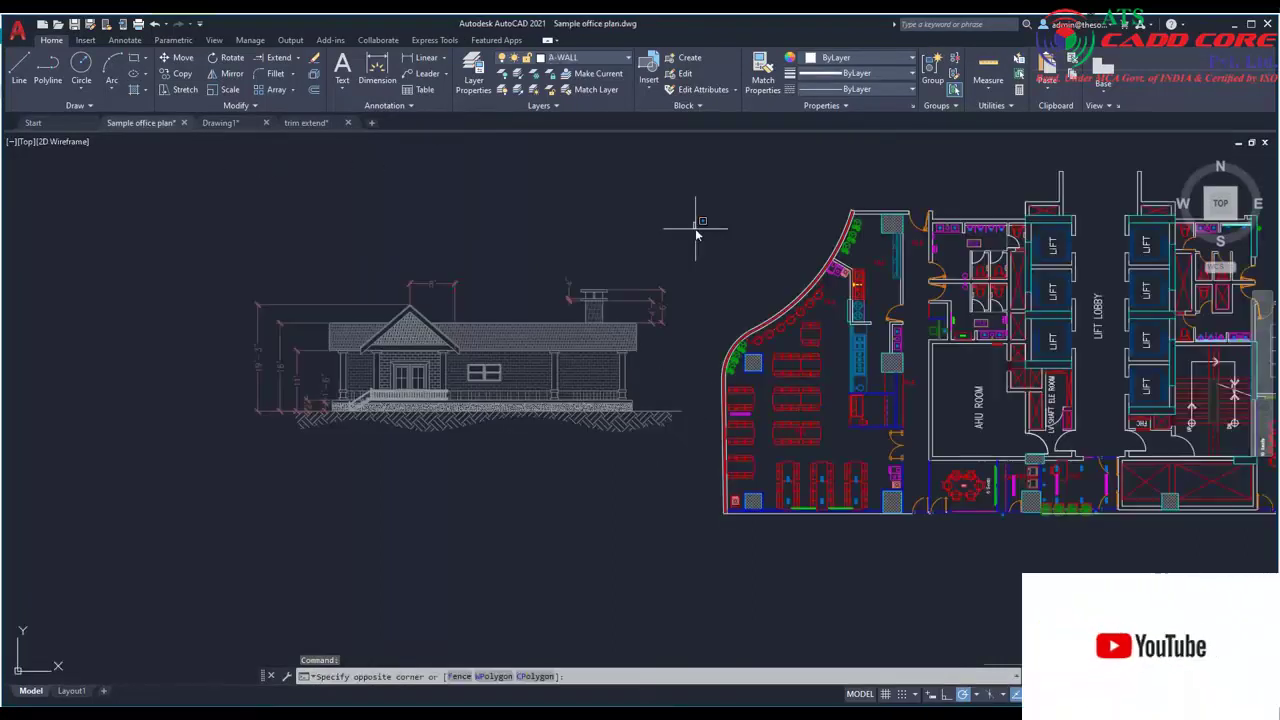
left_click(690, 206)
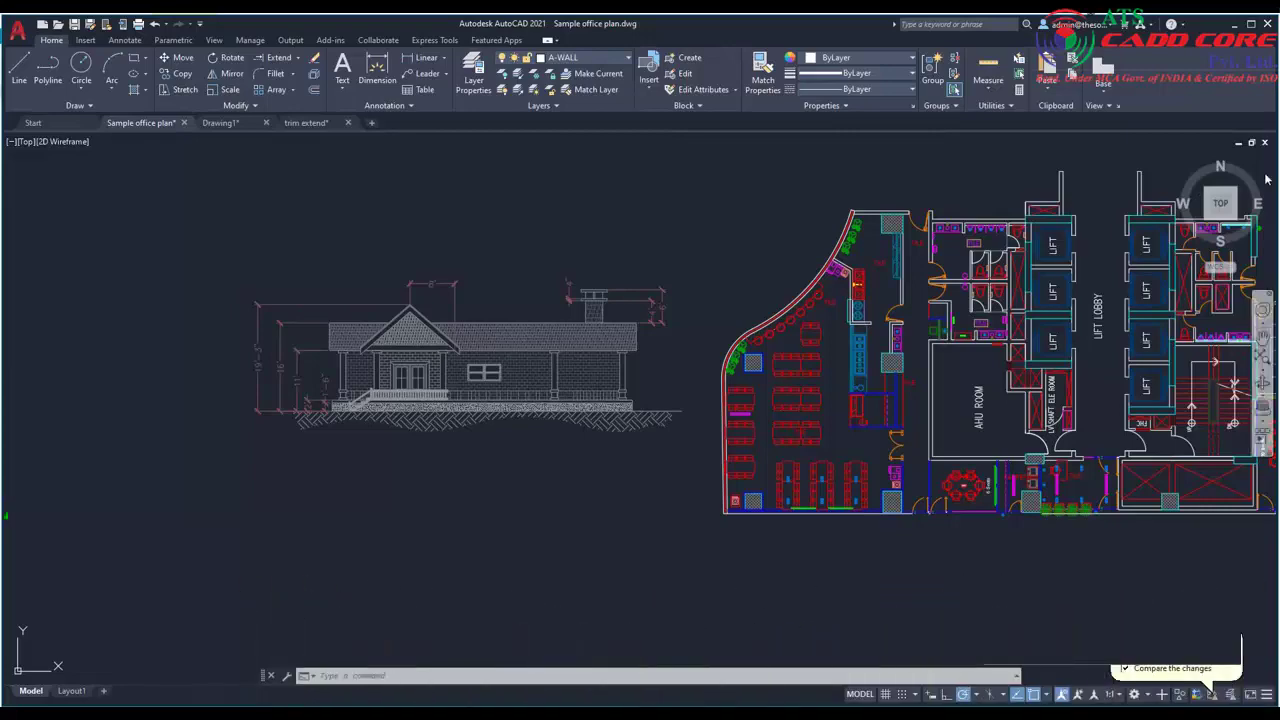
Run Compare the changes on the front elevation xref, review the highlighted removed dimensions, then exit.
left_click(1170, 670)
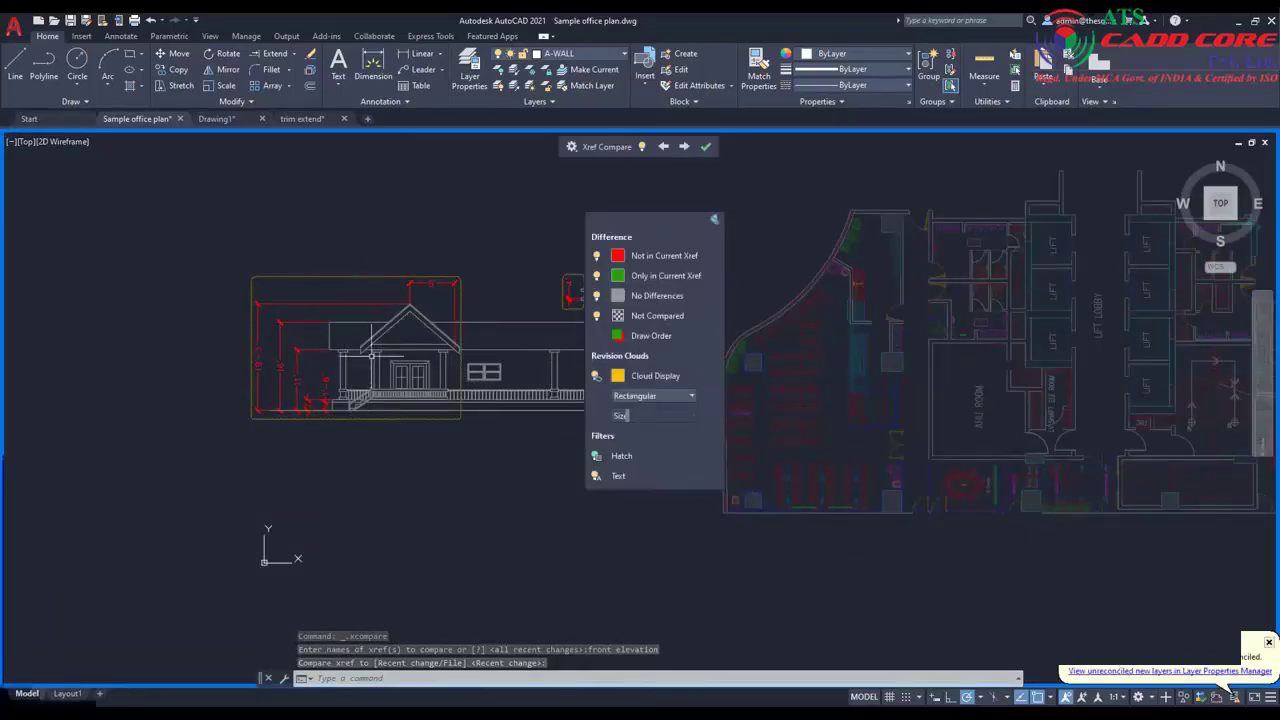
left_click_drag(674, 229, 838, 232)
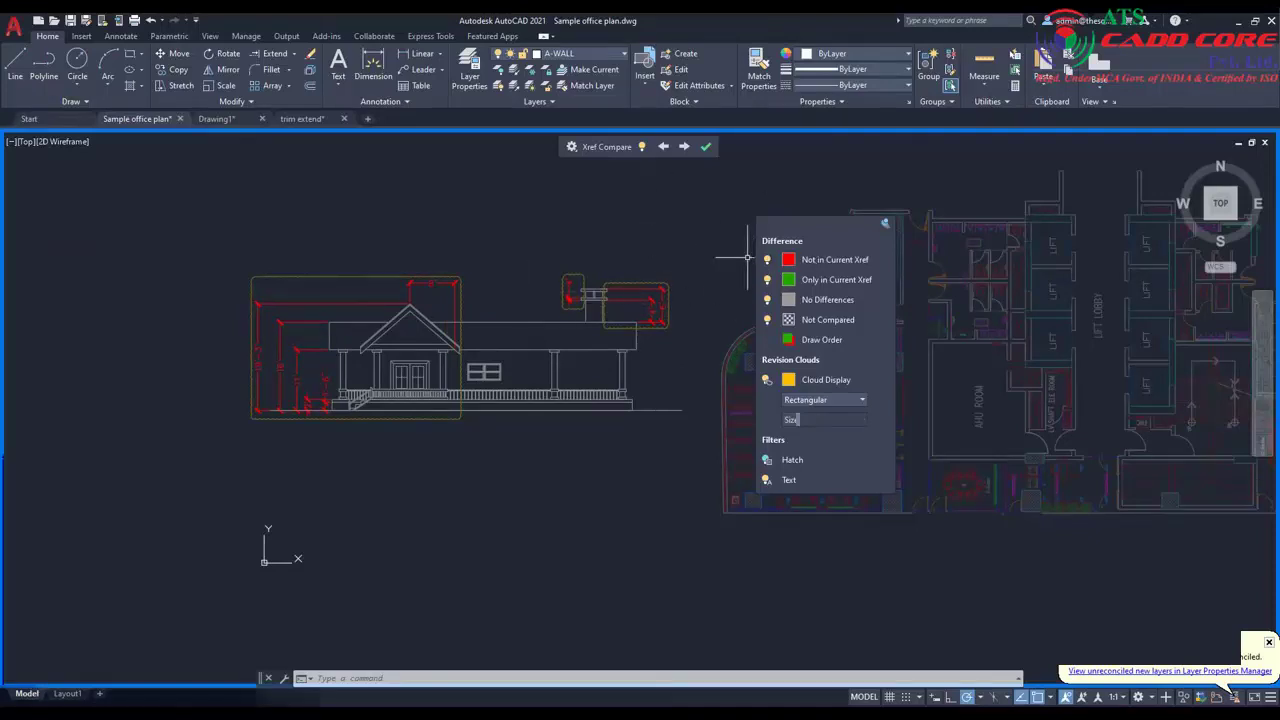
left_click(706, 148)
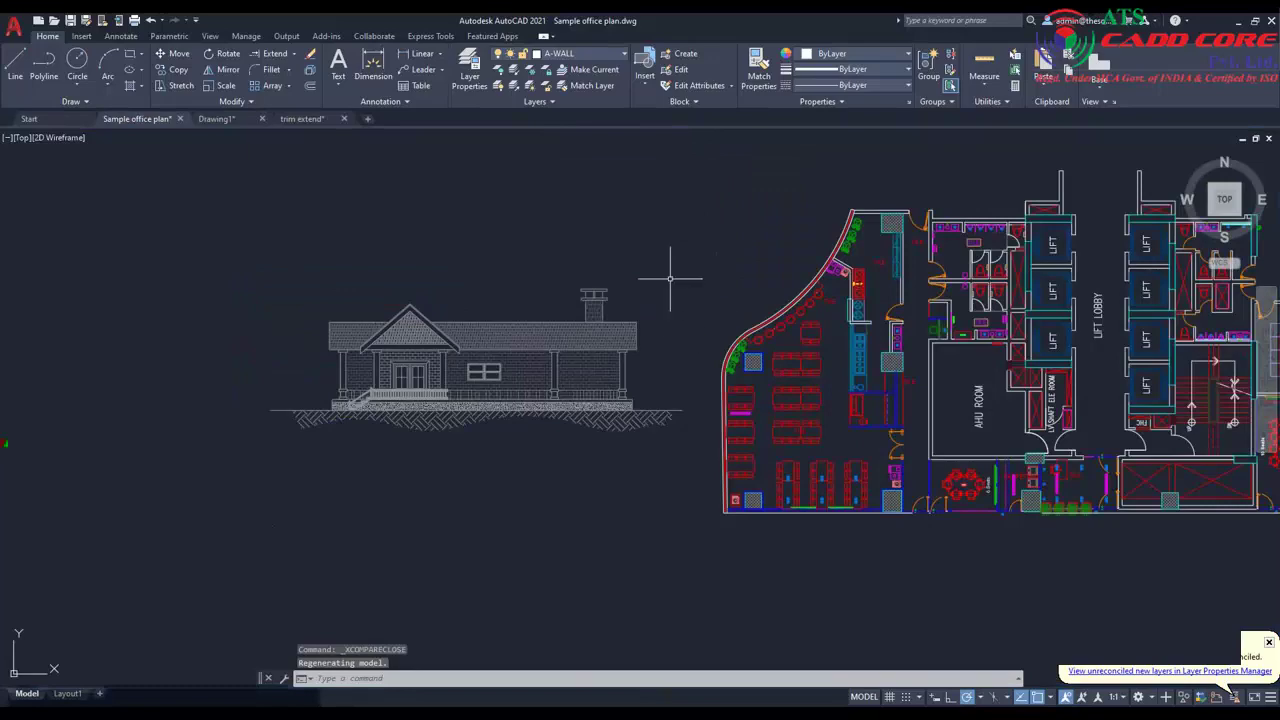
Pan and zoom so the front elevation and the whole office plan are framed together.
middle_click_drag(674, 277, 423, 297)
scroll(430, 296, "up", 1)
scroll(540, 283, "down", 1)
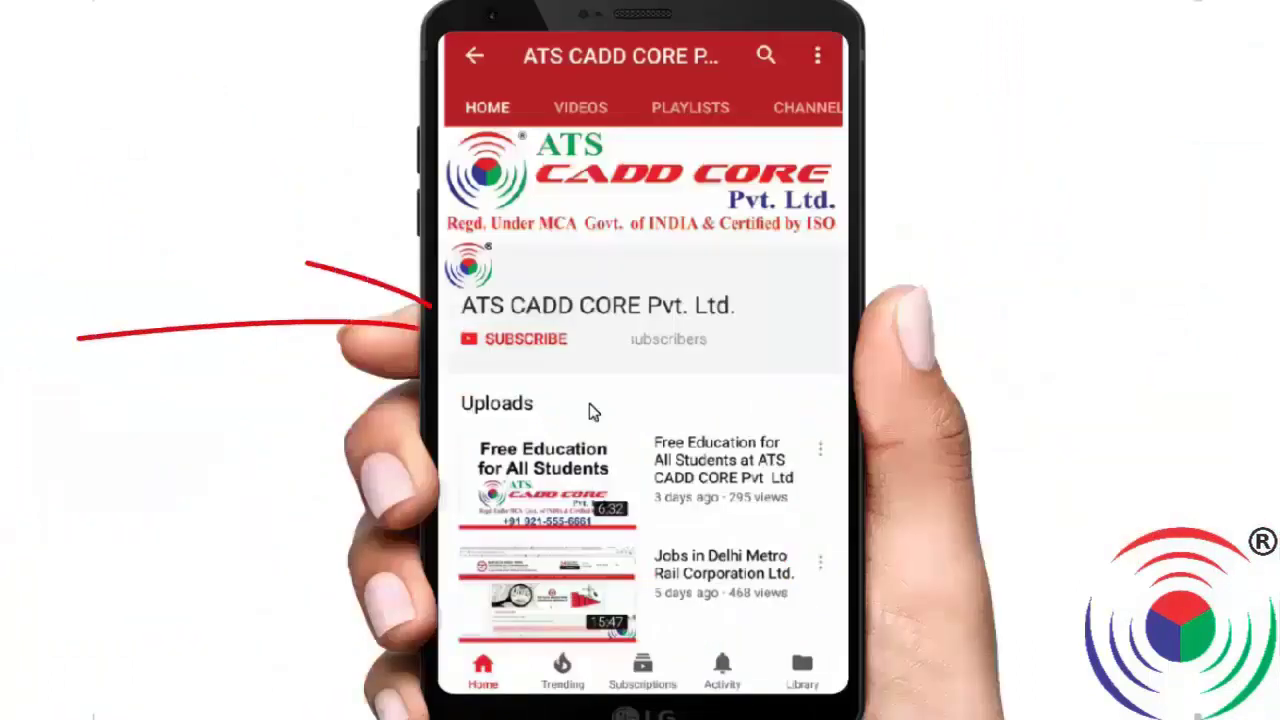
left_click(526, 342)
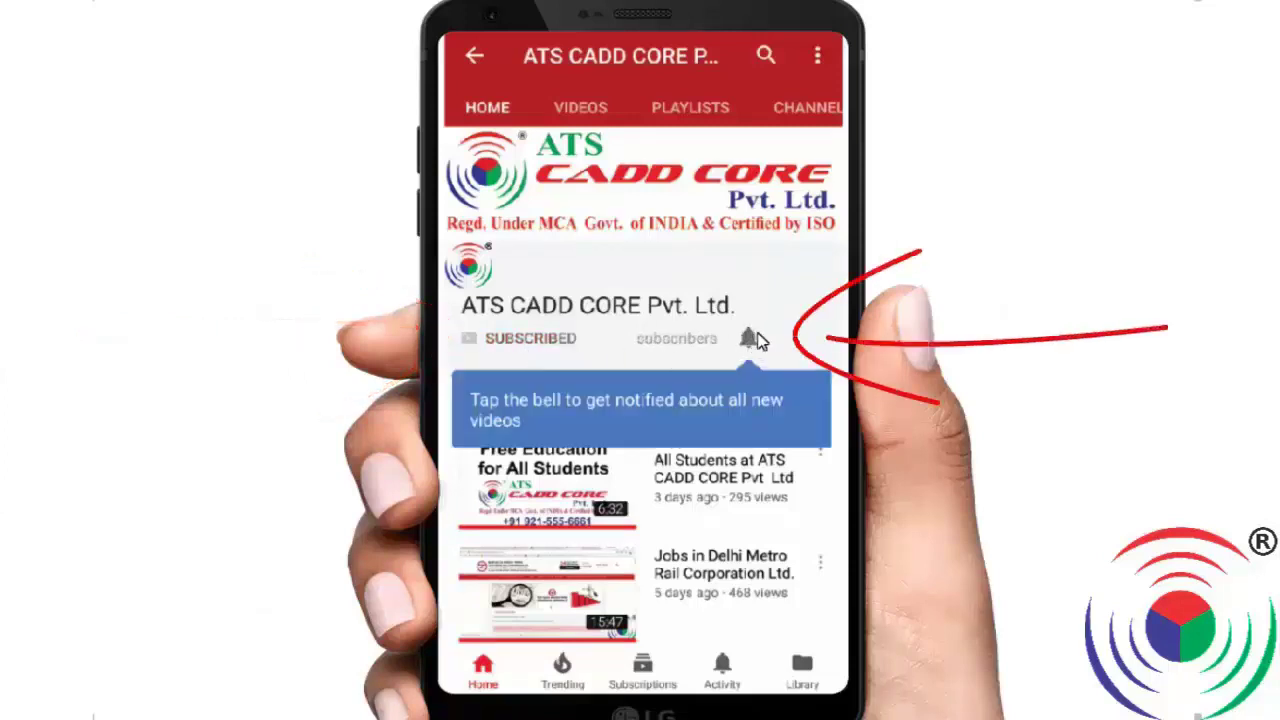
left_click(749, 338)
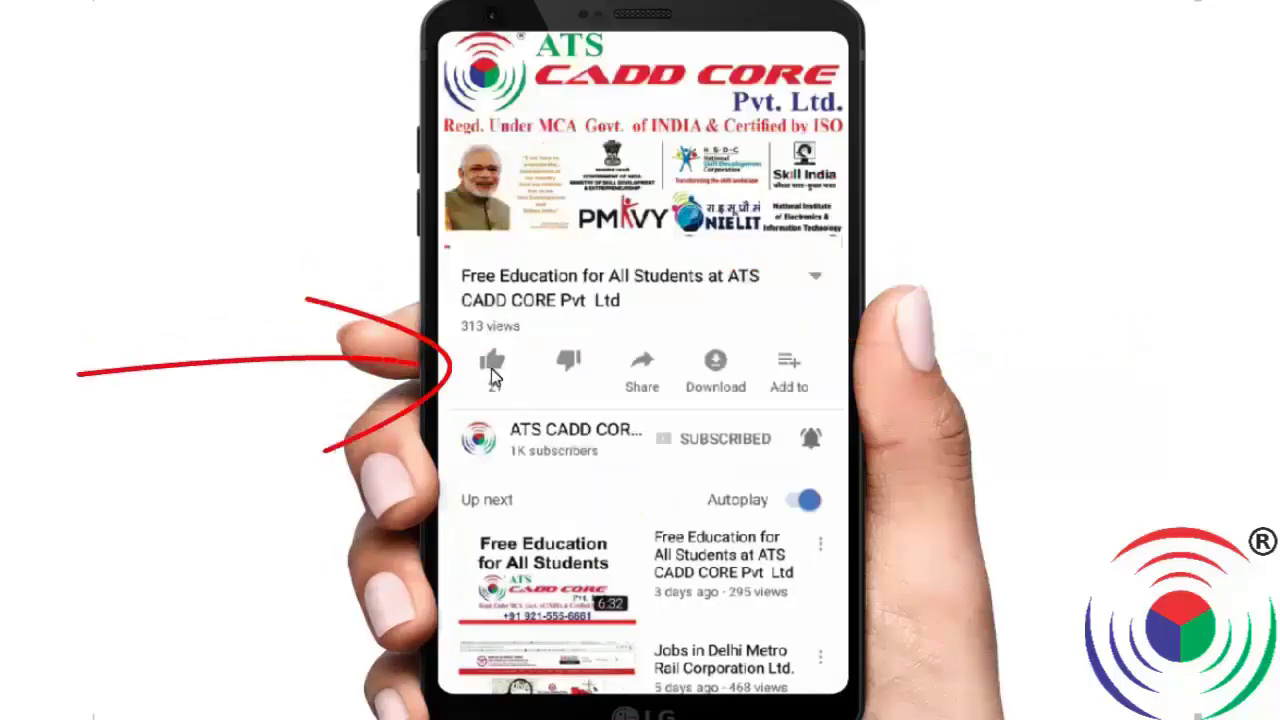
left_click(643, 383)
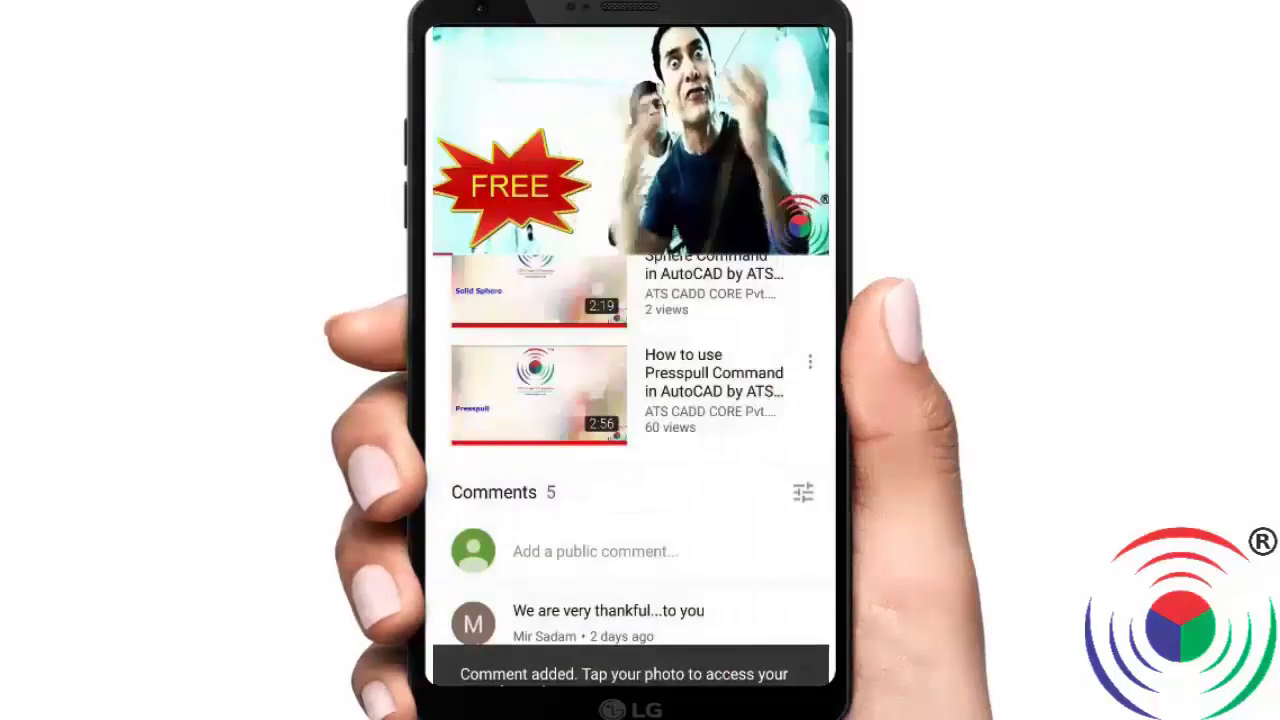
scroll(632, 450, "down", 5)
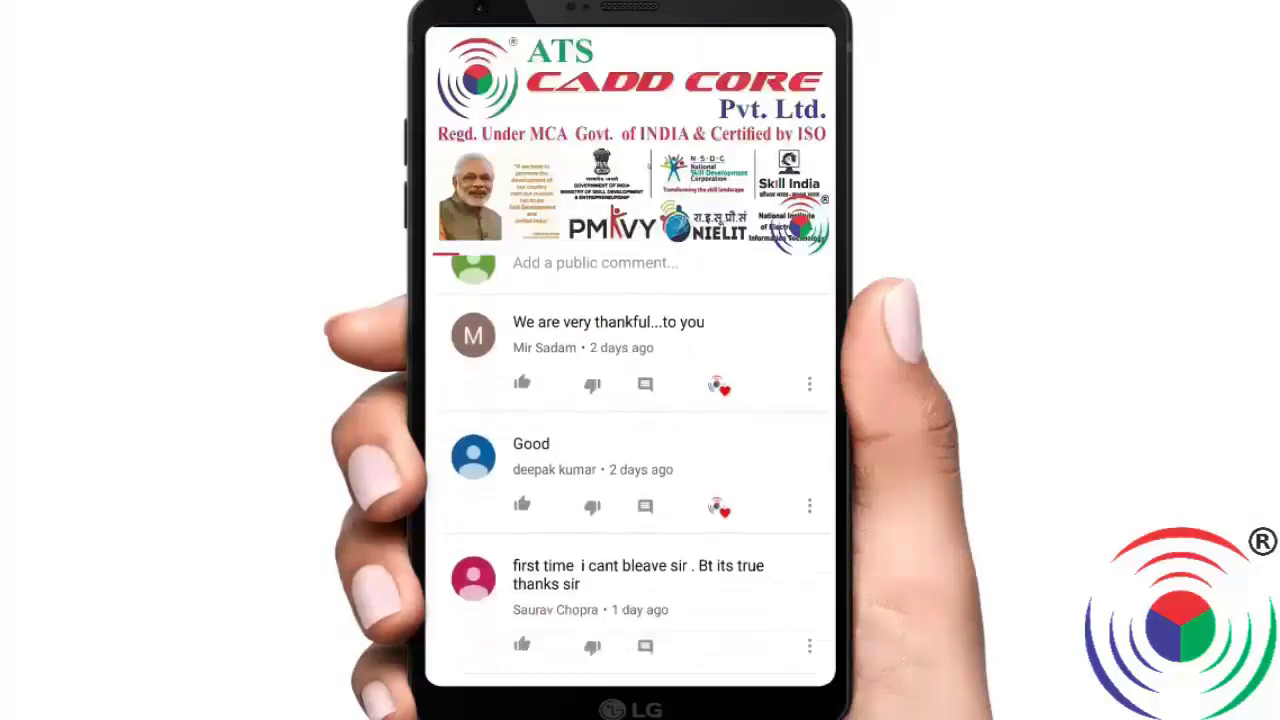
scroll(632, 470, "down", 4)
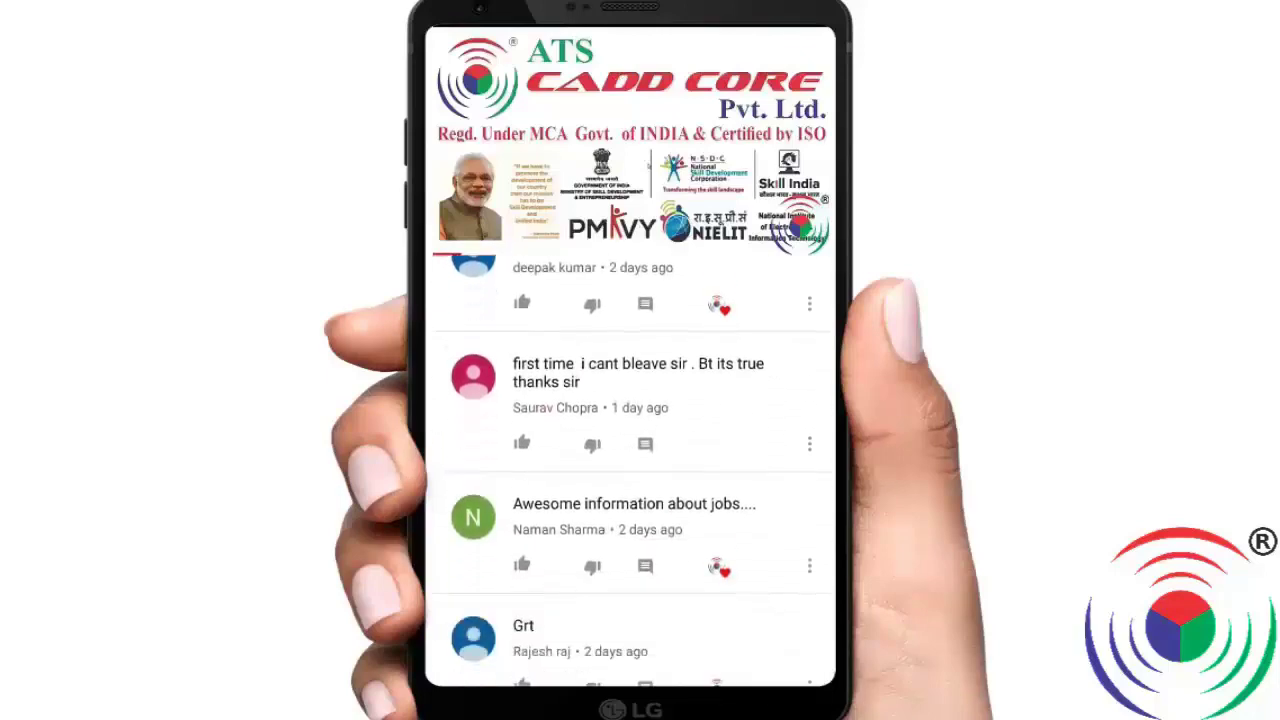
scroll(632, 450, "up", 4)
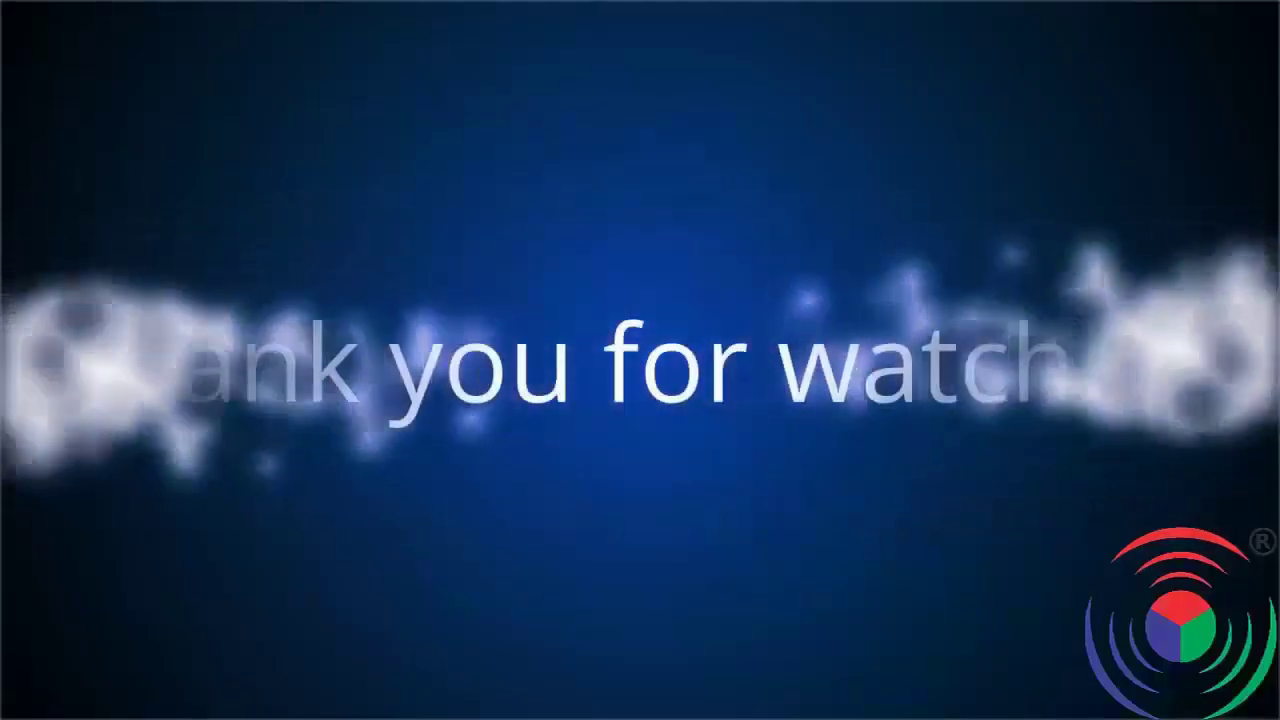